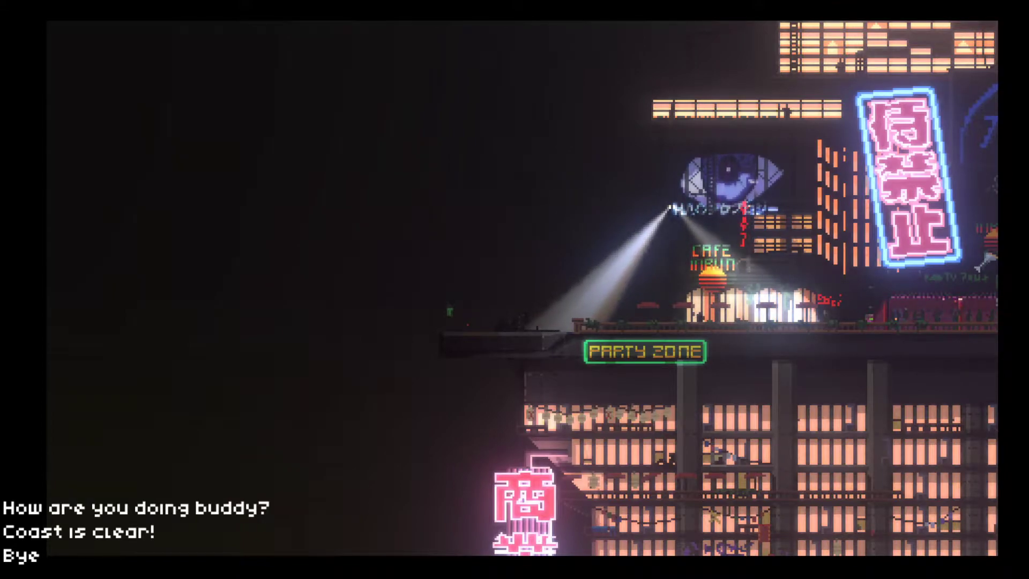
# Step: Choose the dialogue line 'How are you doing buddy?' in the game preview
pyautogui.click(98, 508)
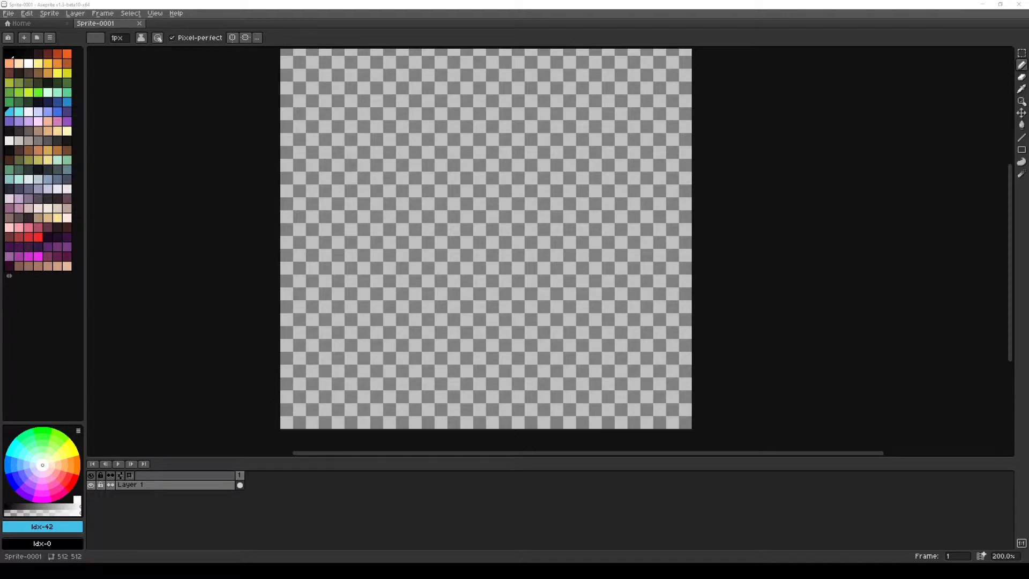
# Step: Draw a rectangle across the canvas and bucket-fill it dark navy
pyautogui.click(58, 102)
pyautogui.press('u')
pyautogui.moveTo(292, 54); pyautogui.dragTo(680, 416)
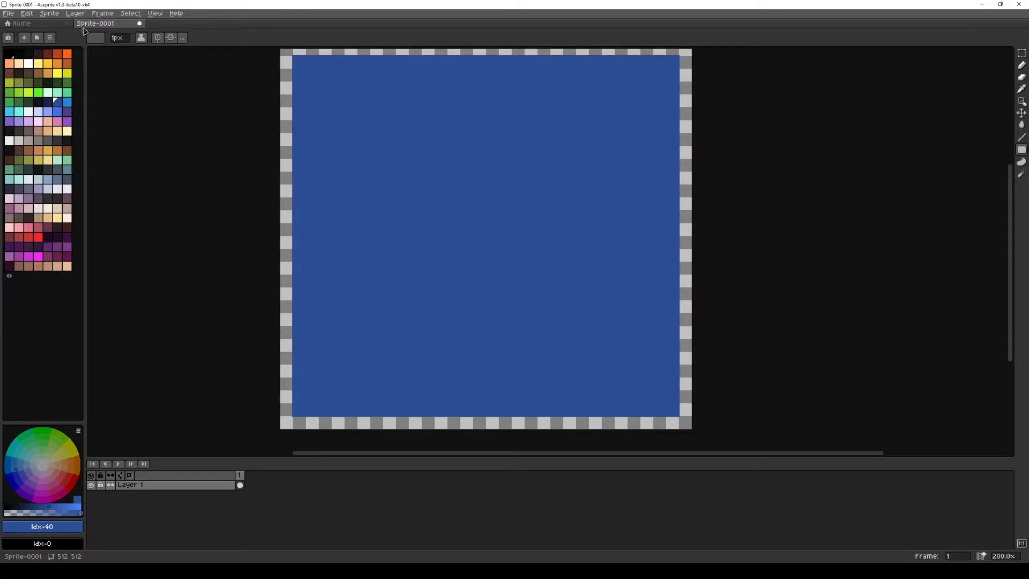
pyautogui.click(47, 102)
pyautogui.press('g')
pyautogui.click(354, 231)
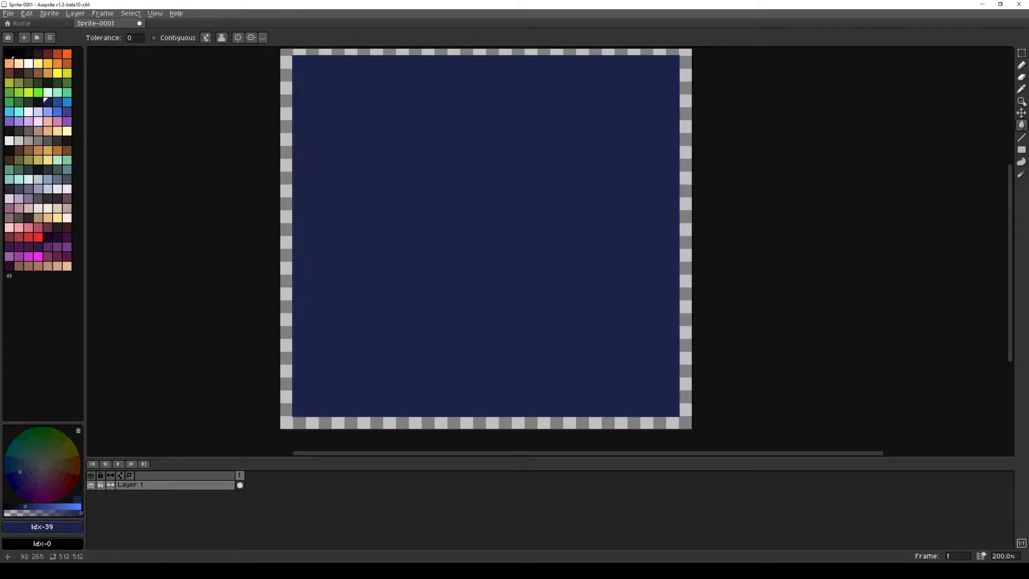
# Step: Rename the layer to bACKGROUND
pyautogui.press('b')
pyautogui.doubleClick(133, 485)
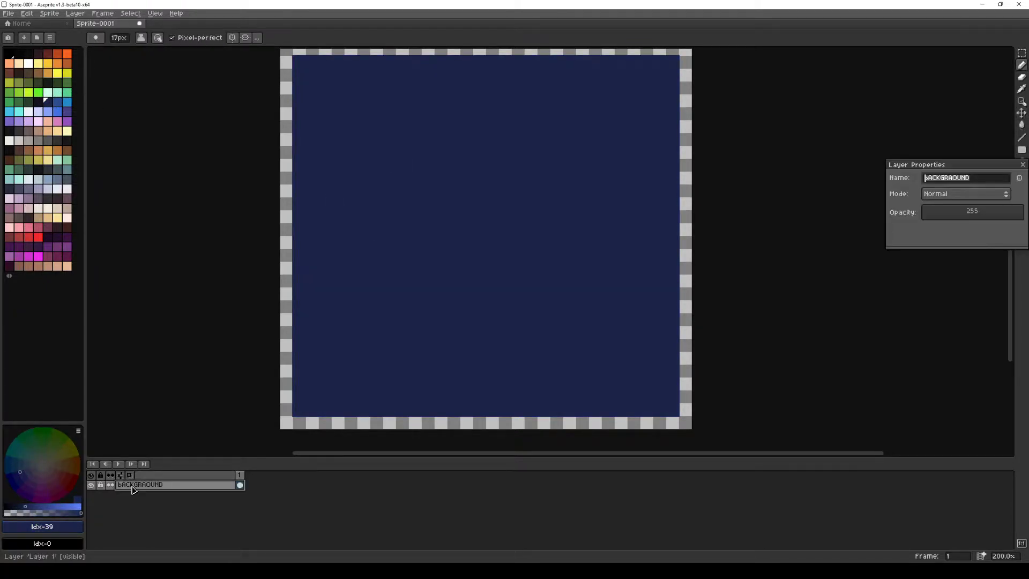
pyautogui.write('bACKGROUNDCND')
pyautogui.press('Return')
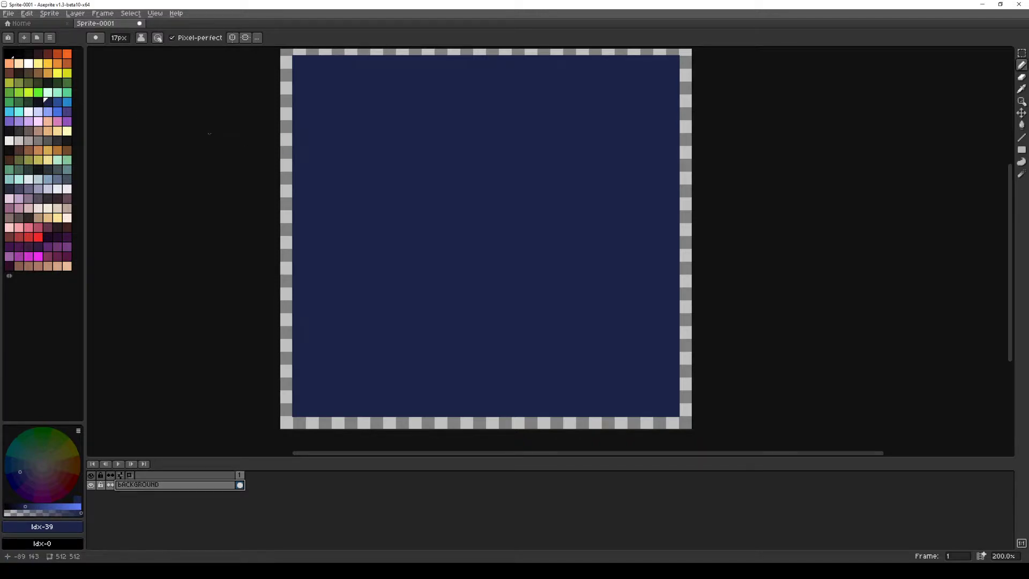
# Step: Draw a white rectangle border and a 3px black border just inside the panel edge
pyautogui.moveTo(476, 203); pyautogui.dragTo(464, 202, button='middle')
pyautogui.click(28, 111)
pyautogui.press('u')
pyautogui.moveTo(281, 55); pyautogui.dragTo(664, 413)
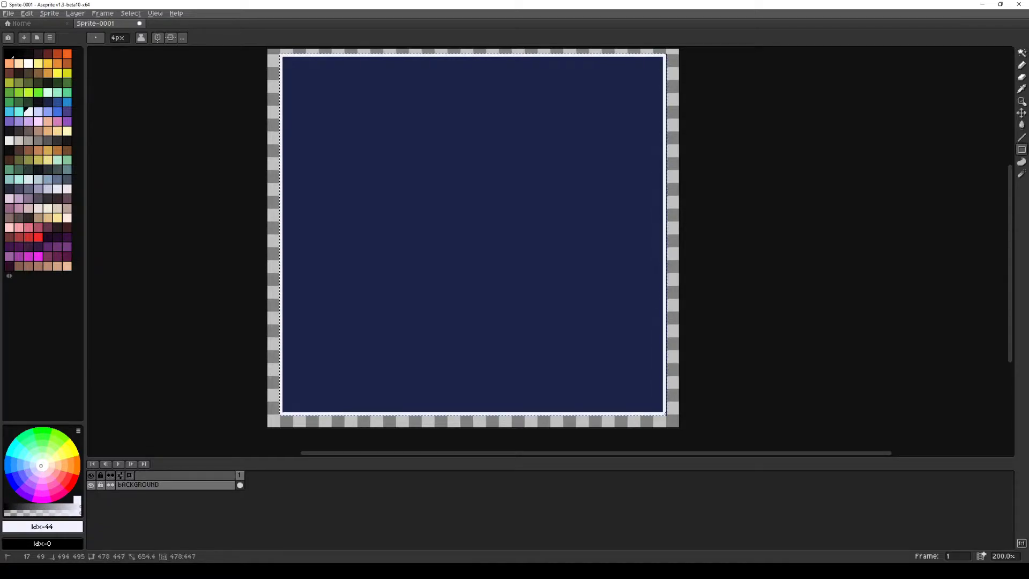
pyautogui.click(16, 54)
pyautogui.press('-')
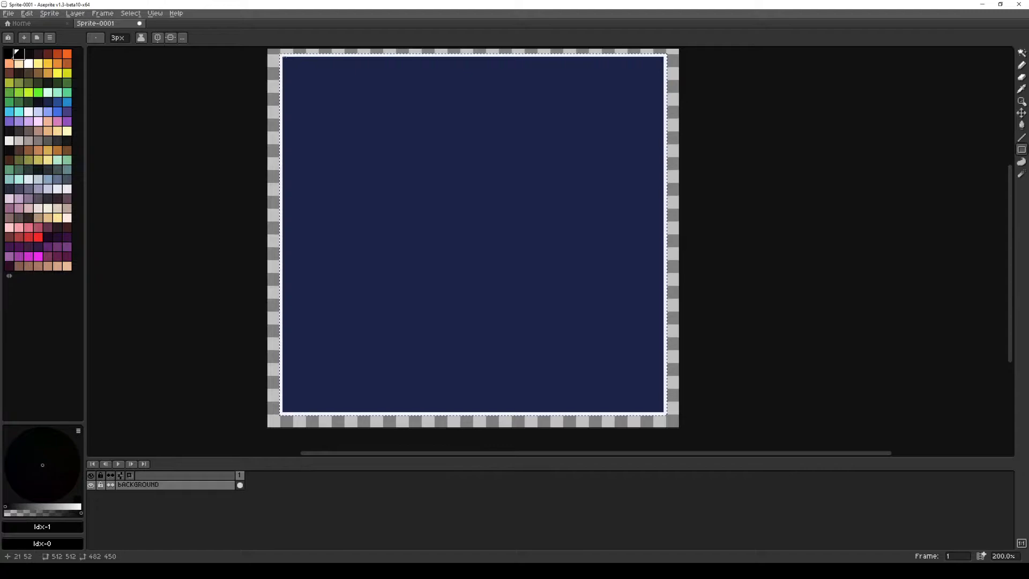
pyautogui.moveTo(282, 58)
pyautogui.mouseDown()
pyautogui.moveTo(604, 379)
pyautogui.moveTo(665, 413)
pyautogui.mouseUp()
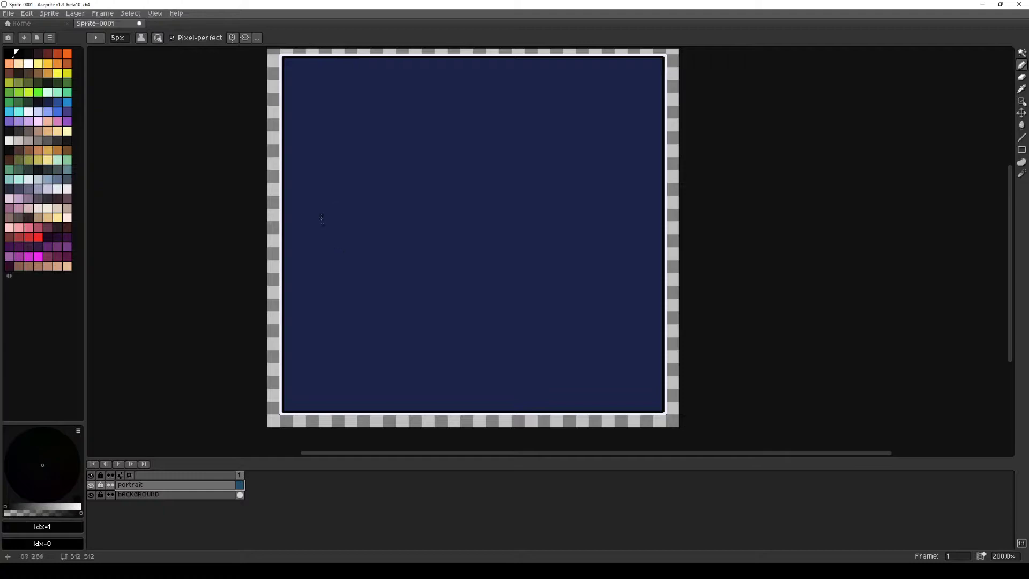
# Step: Draw the figure's outline with smile and eyes, fill it green and the eyes red
pyautogui.moveTo(320, 215)
pyautogui.mouseDown()
pyautogui.moveTo(373, 238)
pyautogui.moveTo(394, 220)
pyautogui.mouseUp()
pyautogui.moveTo(382, 155)
pyautogui.mouseDown()
pyautogui.moveTo(370, 170)
pyautogui.moveTo(384, 155)
pyautogui.moveTo(349, 163)
pyautogui.moveTo(333, 152)
pyautogui.mouseUp()
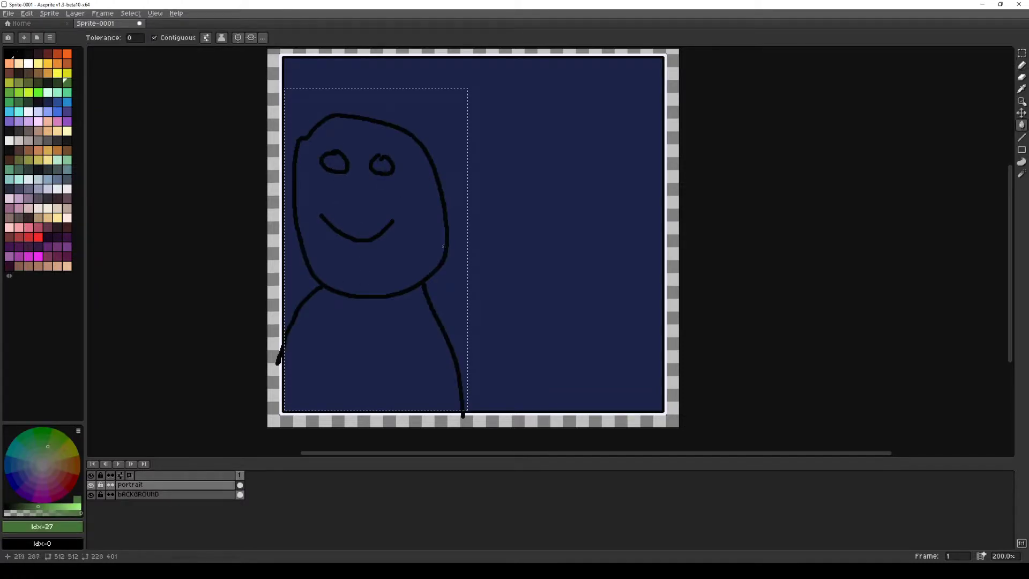
pyautogui.click(420, 217)
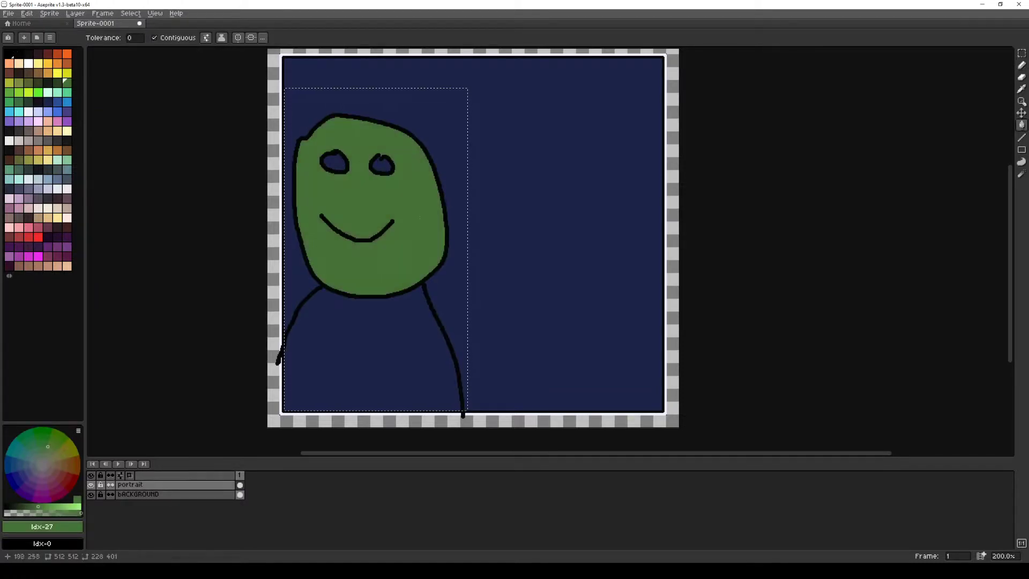
pyautogui.click(302, 354)
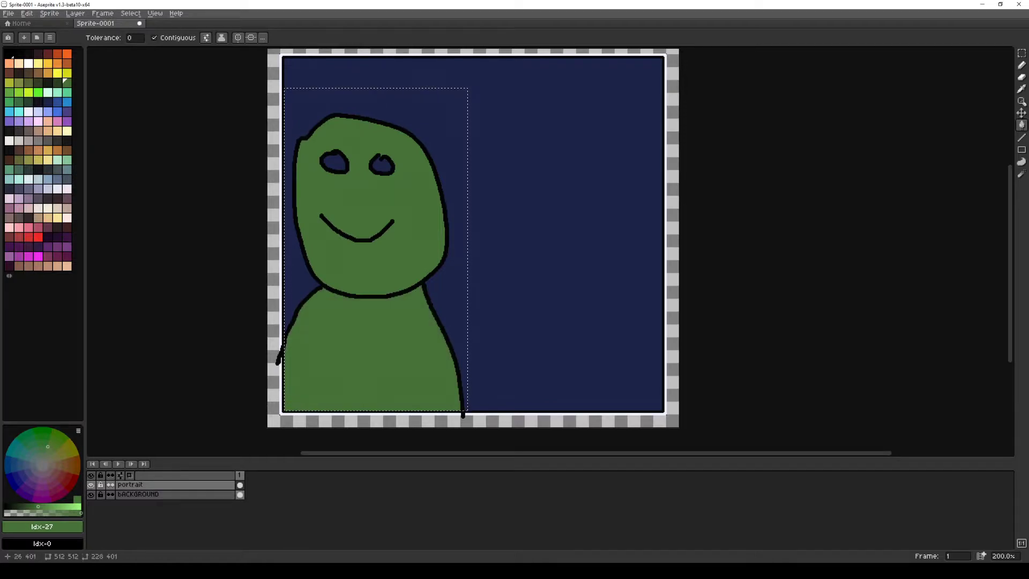
pyautogui.rightClick(19, 83)
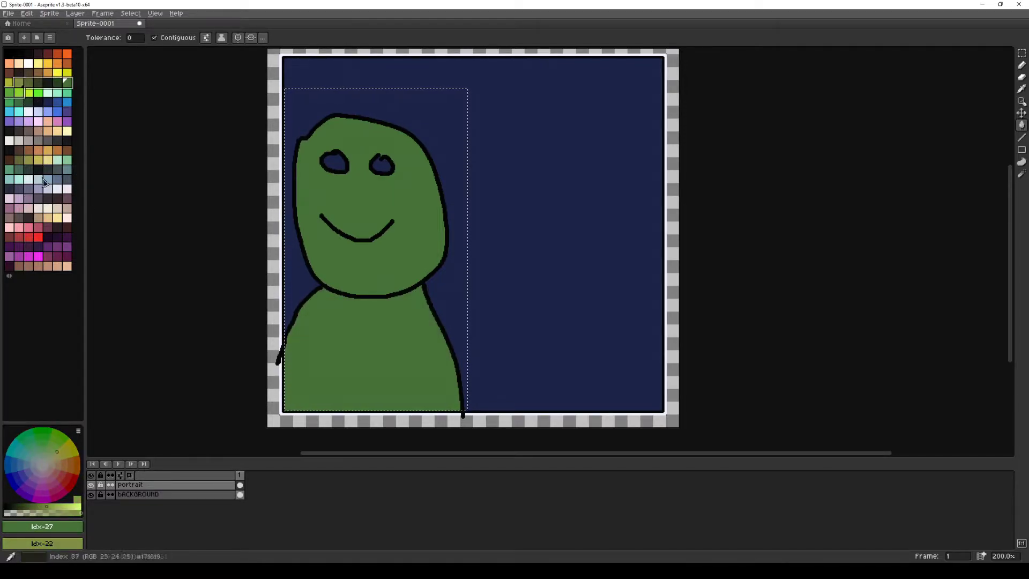
pyautogui.click(38, 237)
pyautogui.click(334, 163)
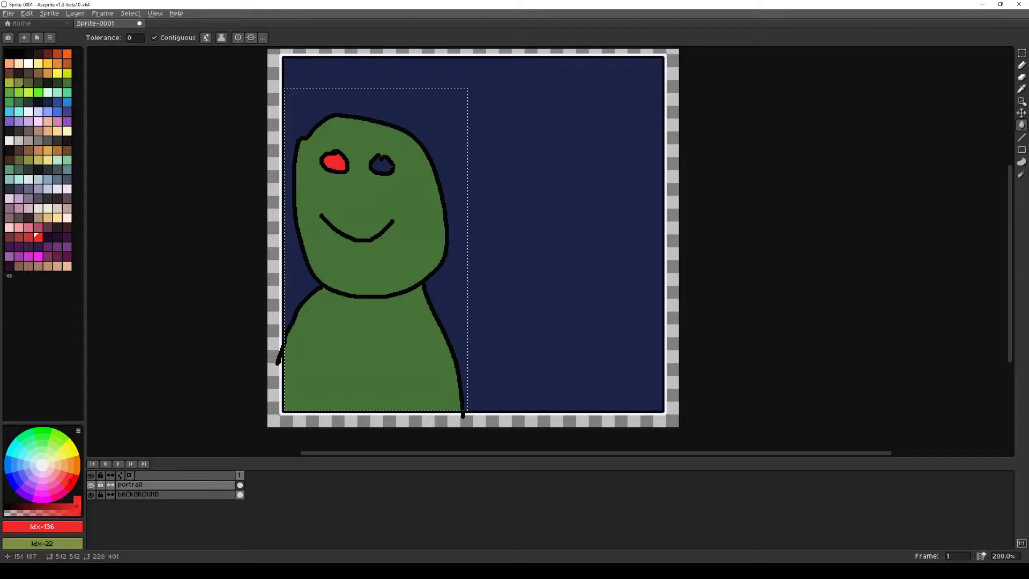
pyautogui.click(381, 166)
# Step: Select and delete the stray marks along the panel's left edge
pyautogui.hotkey('ctrl', 'd')
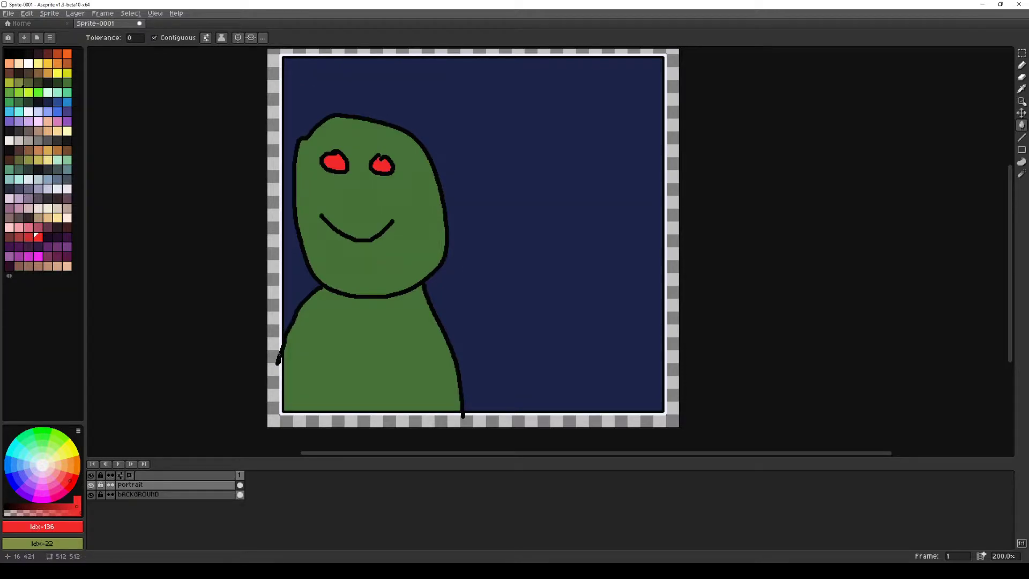
pyautogui.press('m')
pyautogui.moveTo(281, 301); pyautogui.dragTo(284, 441)
pyautogui.press('Delete')
pyautogui.hotkey('ctrl', 'd')
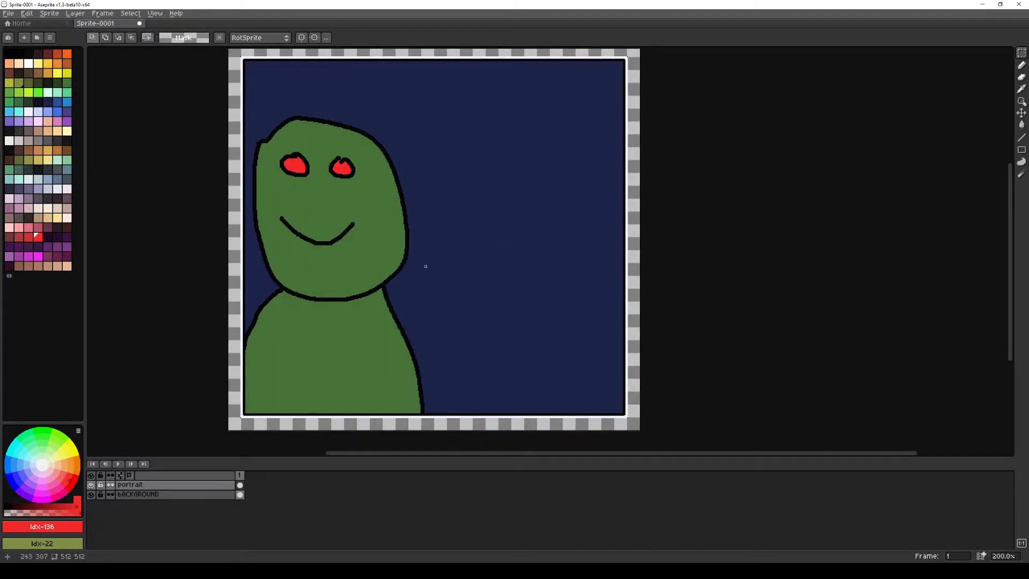
# Step: On a new layer, draw a speech bubble beside the face and fill it white
pyautogui.hotkey('shift', 'n')
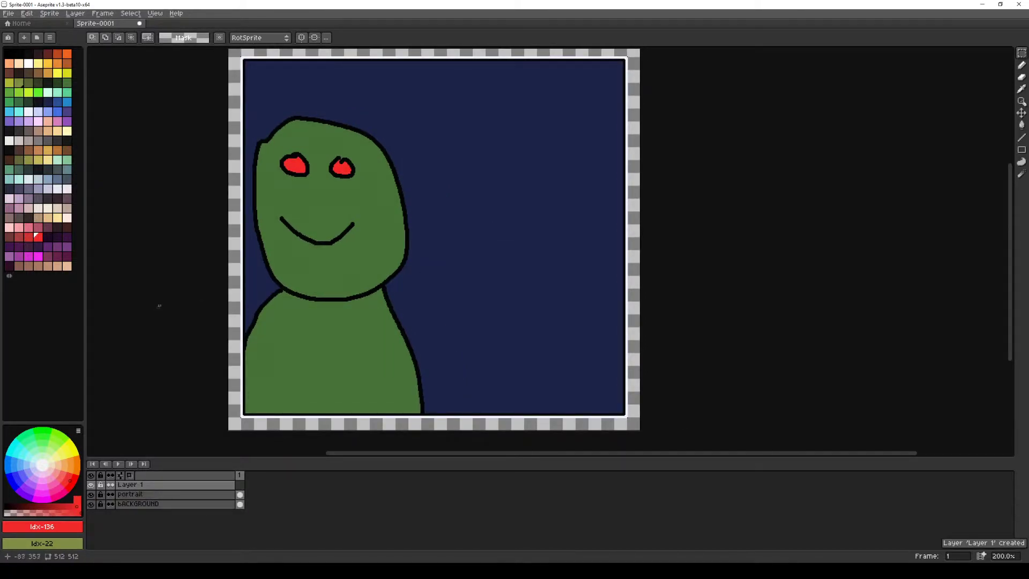
pyautogui.press('b')
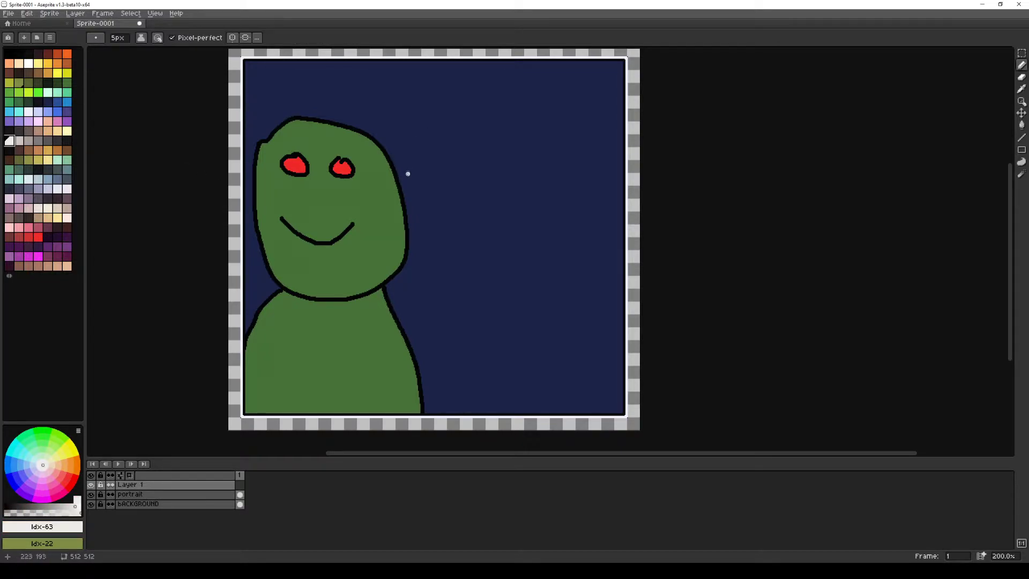
pyautogui.moveTo(385, 198)
pyautogui.mouseDown()
pyautogui.moveTo(446, 144)
pyautogui.moveTo(420, 123)
pyautogui.moveTo(458, 51)
pyautogui.moveTo(536, 51)
pyautogui.moveTo(600, 82)
pyautogui.moveTo(618, 152)
pyautogui.moveTo(562, 189)
pyautogui.moveTo(488, 177)
pyautogui.moveTo(436, 224)
pyautogui.moveTo(385, 226)
pyautogui.mouseUp()
pyautogui.press('g')
pyautogui.click(515, 136)
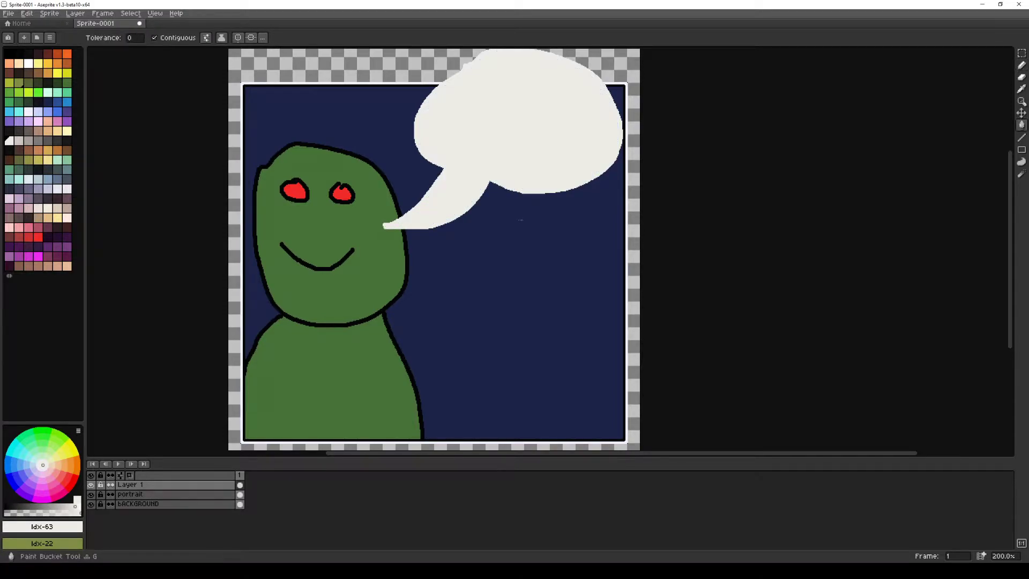
pyautogui.scroll(-1, 530, 158)
pyautogui.scroll(1, 483, 210)
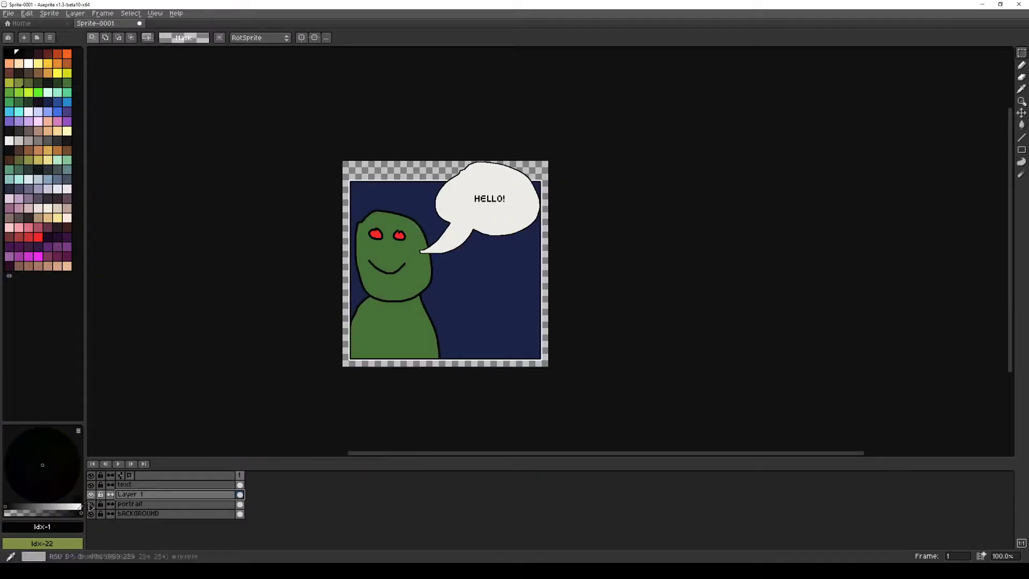
# Step: Toggle layer visibility to check each part, leaving the HELLO! text layer hidden
pyautogui.click(90, 504)
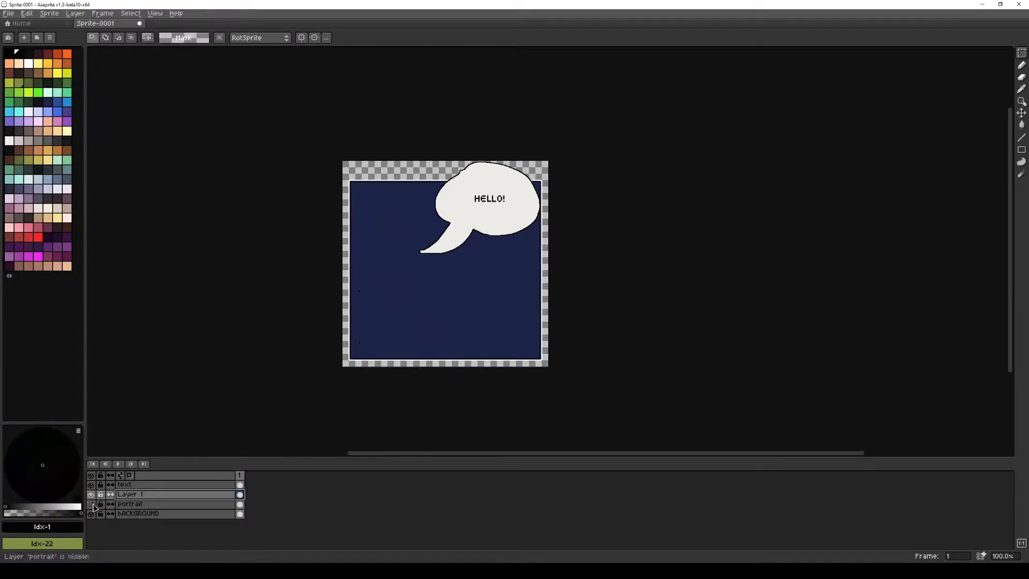
pyautogui.click(91, 494)
pyautogui.click(91, 485)
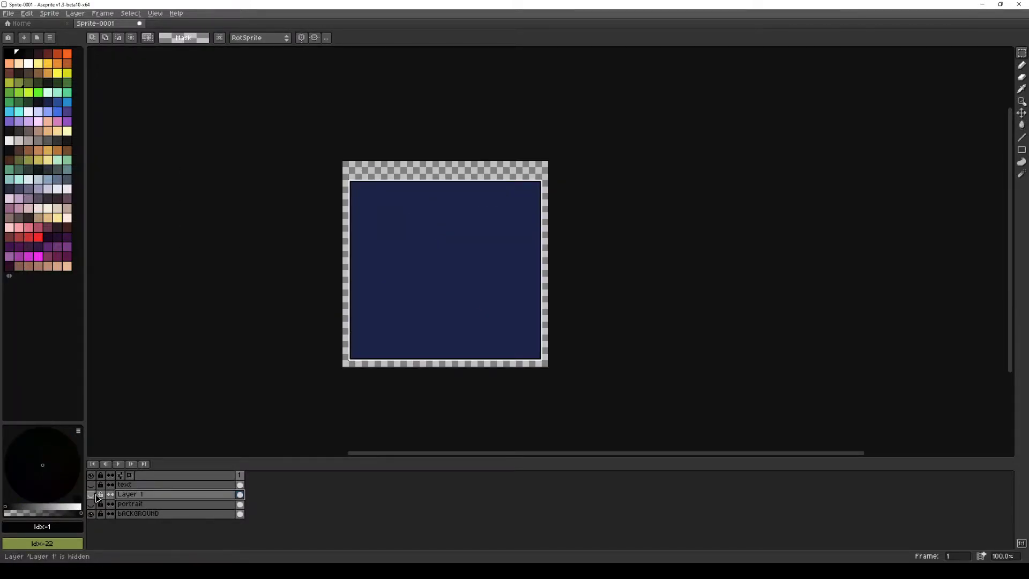
pyautogui.click(134, 515)
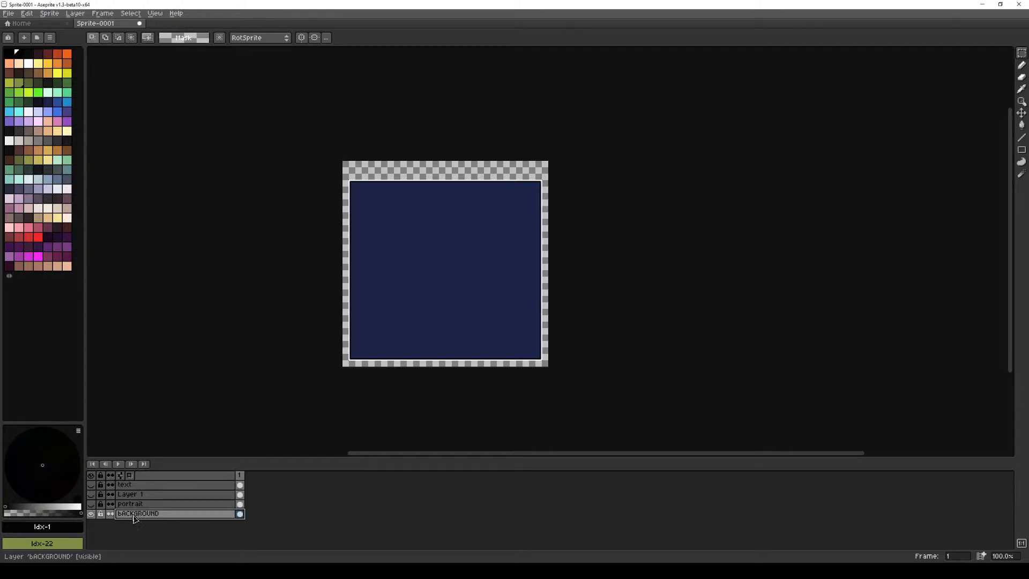
pyautogui.click(91, 504)
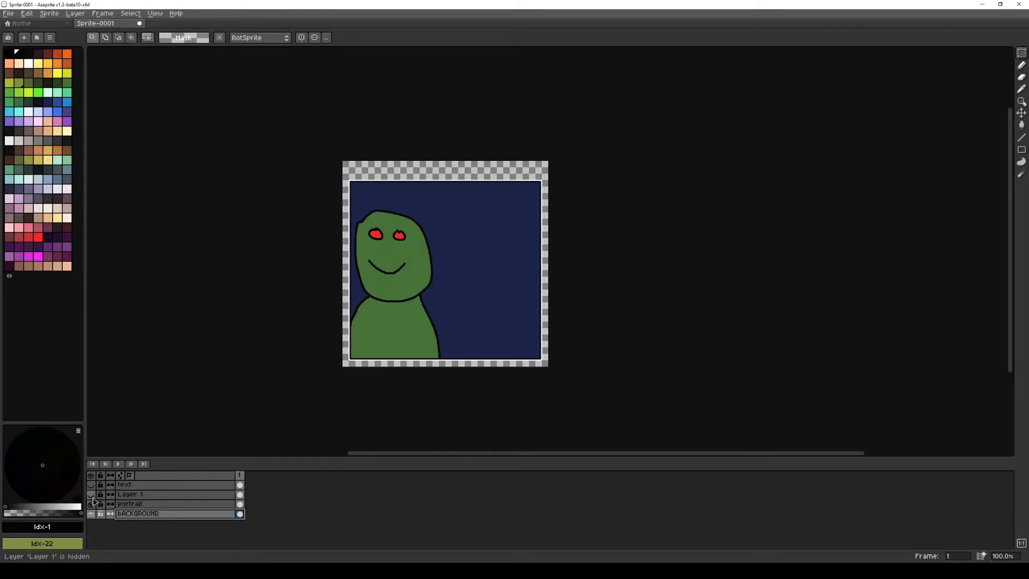
pyautogui.click(91, 494)
pyautogui.click(91, 486)
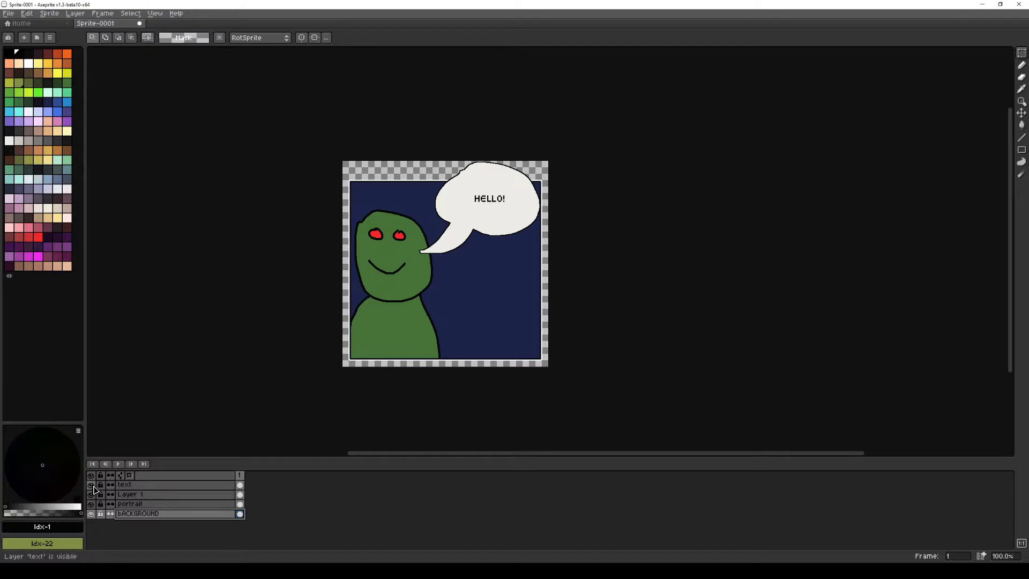
pyautogui.click(91, 485)
pyautogui.moveTo(447, 277); pyautogui.dragTo(440, 285, button='middle')
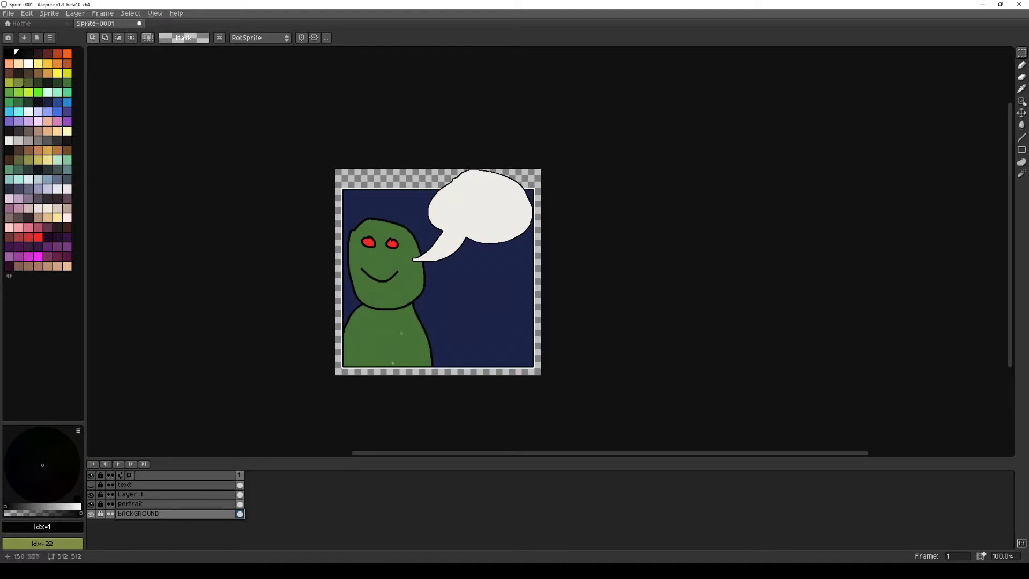
pyautogui.moveTo(455, 344); pyautogui.dragTo(448, 328, button='middle')
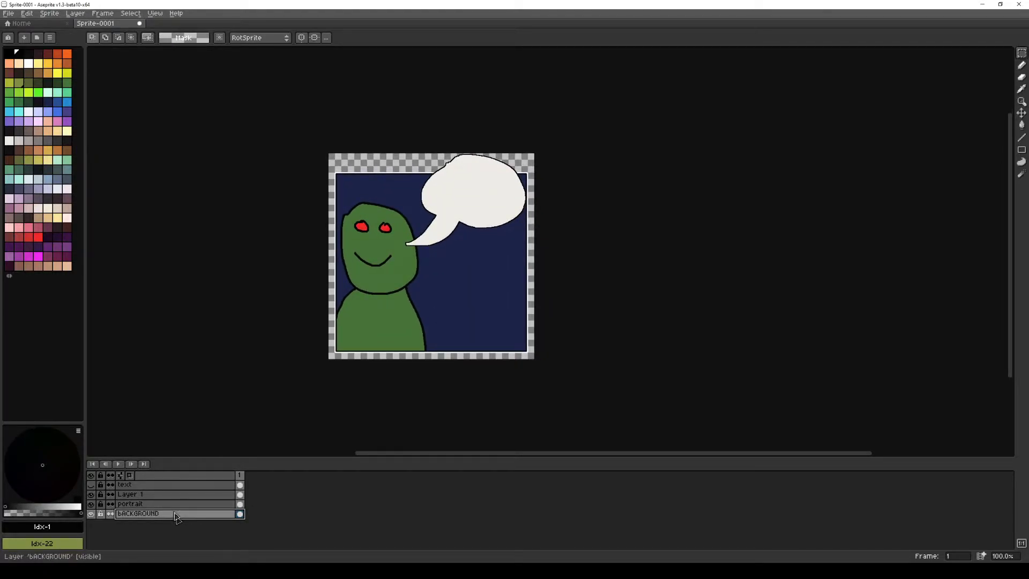
# Step: Add a new layer and flatten the pasted blue block into a bottom name-label strip
pyautogui.click(150, 494)
pyautogui.hotkey('shift', 'n')
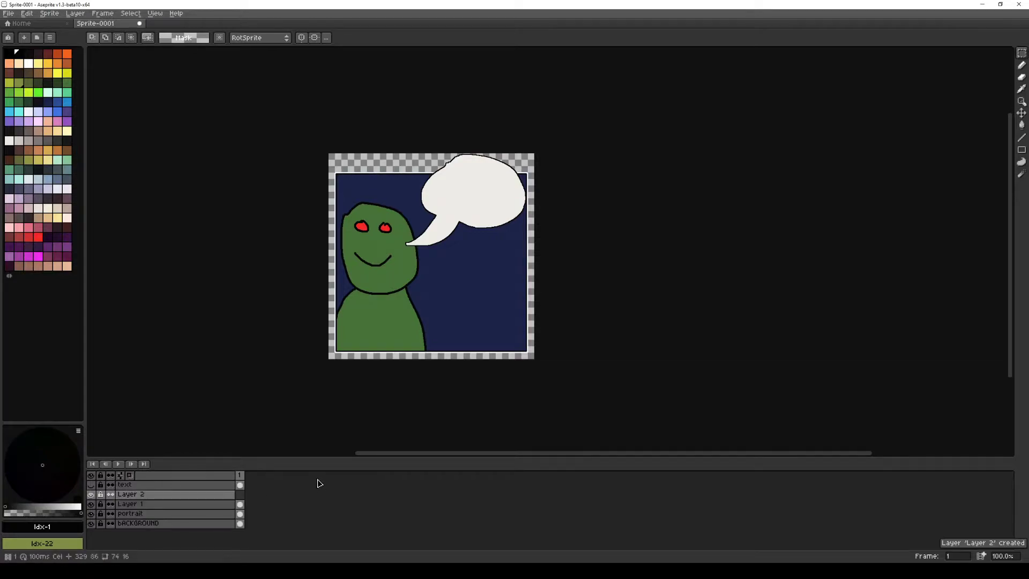
pyautogui.doubleClick(129, 496)
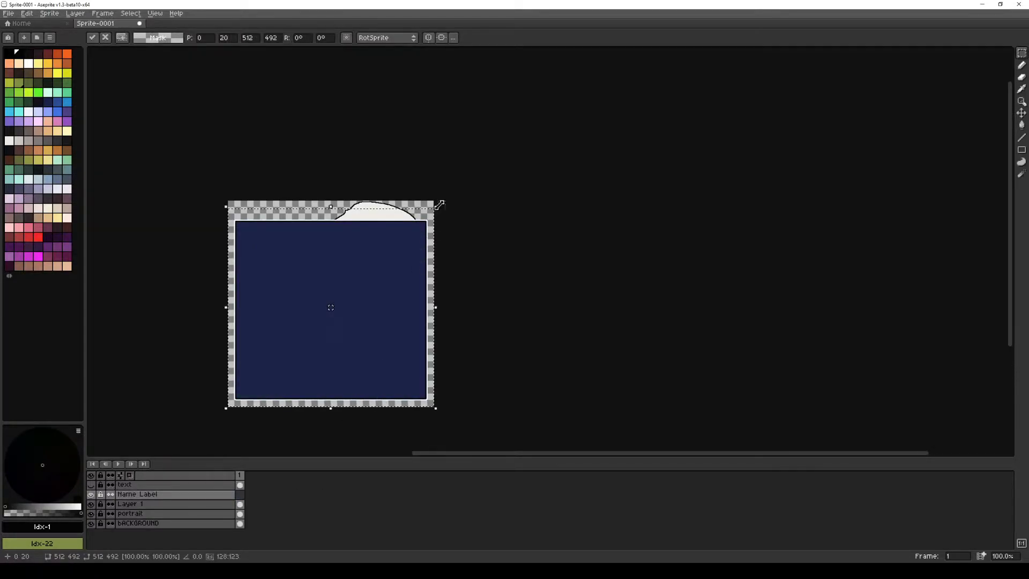
pyautogui.moveTo(437, 204); pyautogui.dragTo(267, 369)
pyautogui.moveTo(299, 406); pyautogui.dragTo(358, 404)
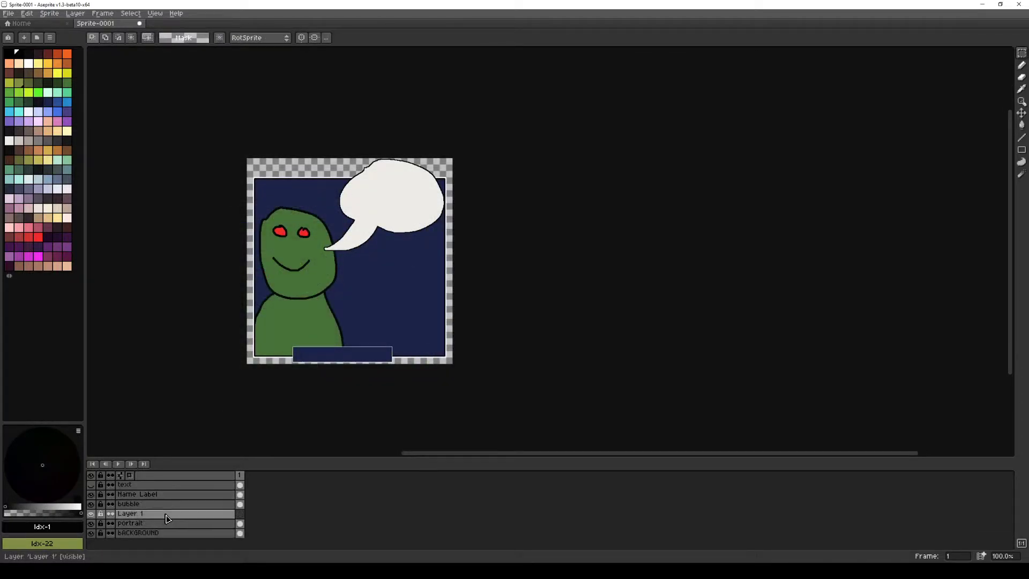
# Step: Rename Layer 1 to 'details'
pyautogui.click(167, 514)
pyautogui.doubleClick(166, 516)
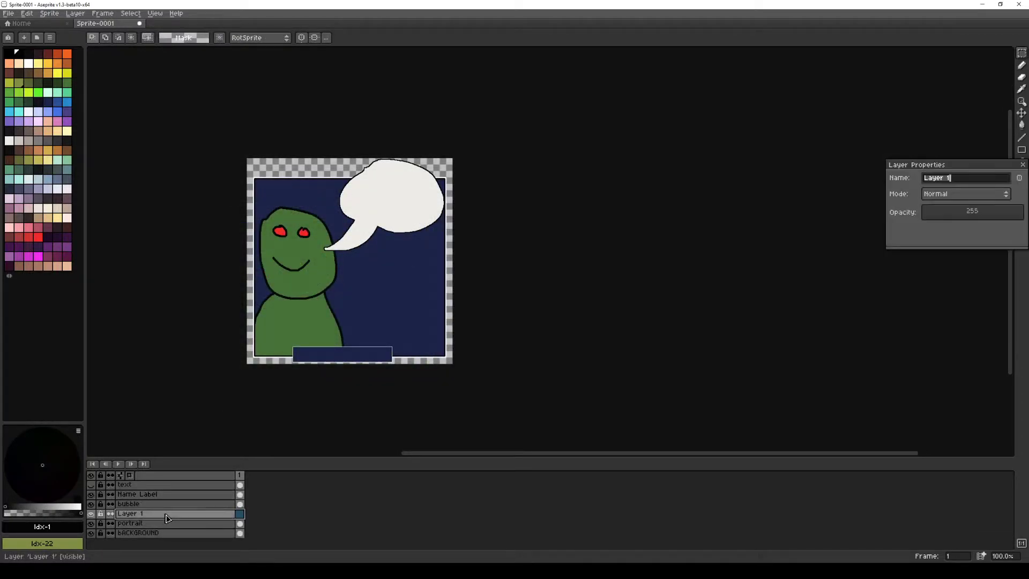
pyautogui.write('details')
pyautogui.press('Return')
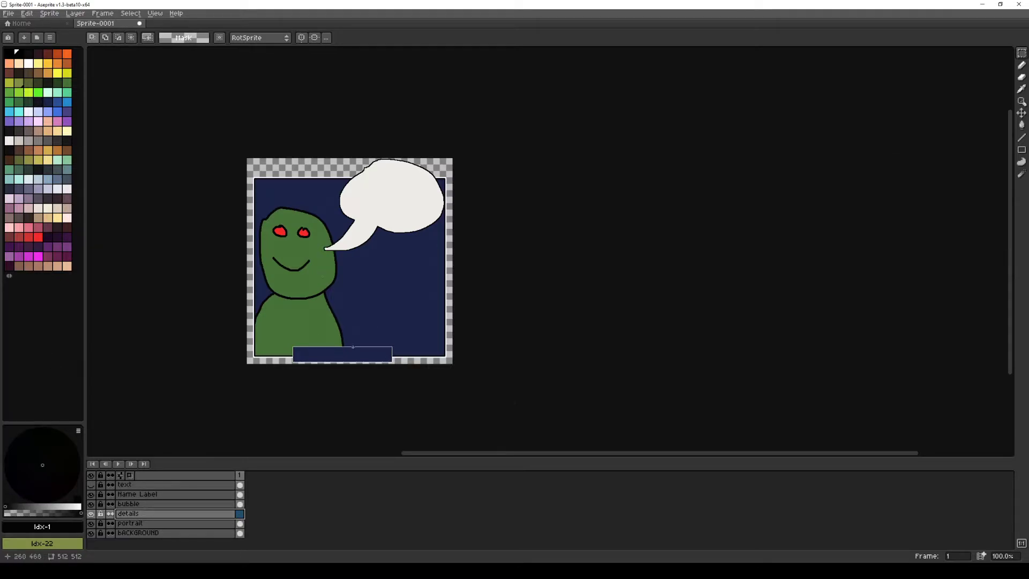
# Step: Draw a green waving hand on the details layer and fill its navy patch green
pyautogui.press('b')
pyautogui.keyDown('alt'); pyautogui.click(316, 311); pyautogui.keyUp('alt')
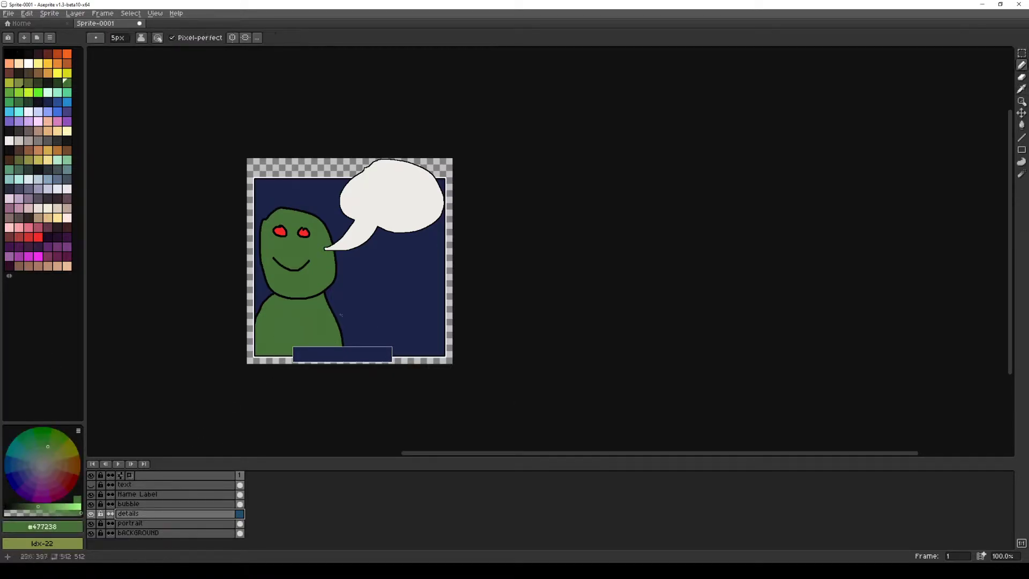
pyautogui.scroll(1, 352, 308)
pyautogui.moveTo(380, 287)
pyautogui.mouseDown()
pyautogui.moveTo(415, 218)
pyautogui.moveTo(440, 248)
pyautogui.moveTo(412, 272)
pyautogui.moveTo(401, 307)
pyautogui.mouseUp()
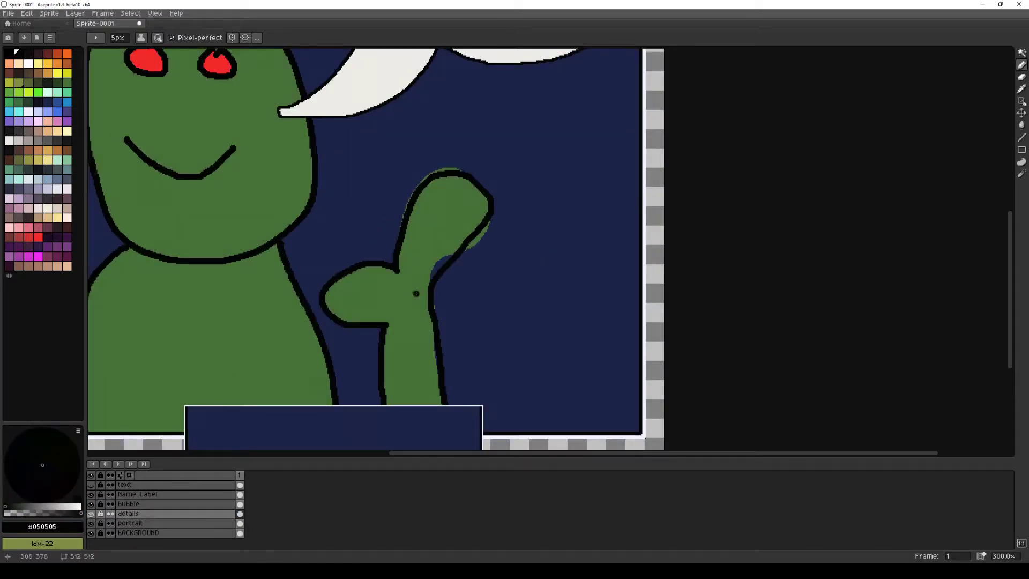
pyautogui.press('g')
pyautogui.keyDown('alt'); pyautogui.click(416, 293); pyautogui.keyUp('alt')
pyautogui.click(441, 266)
# Step: Toggle the details layer off and on to confirm the hand is solid green
pyautogui.scroll(-3, 433, 317)
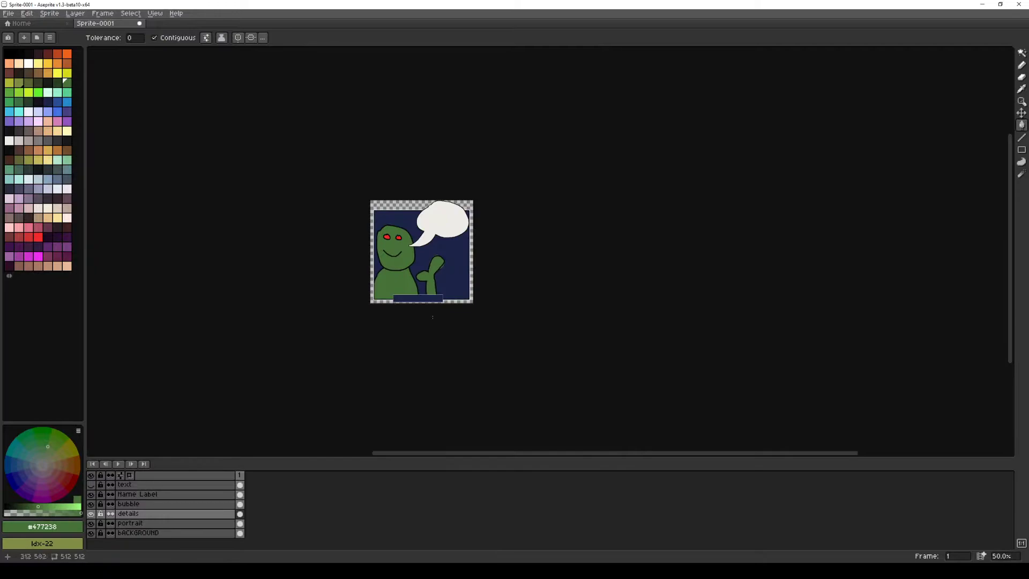
pyautogui.scroll(4, 433, 317)
pyautogui.scroll(-1, 433, 317)
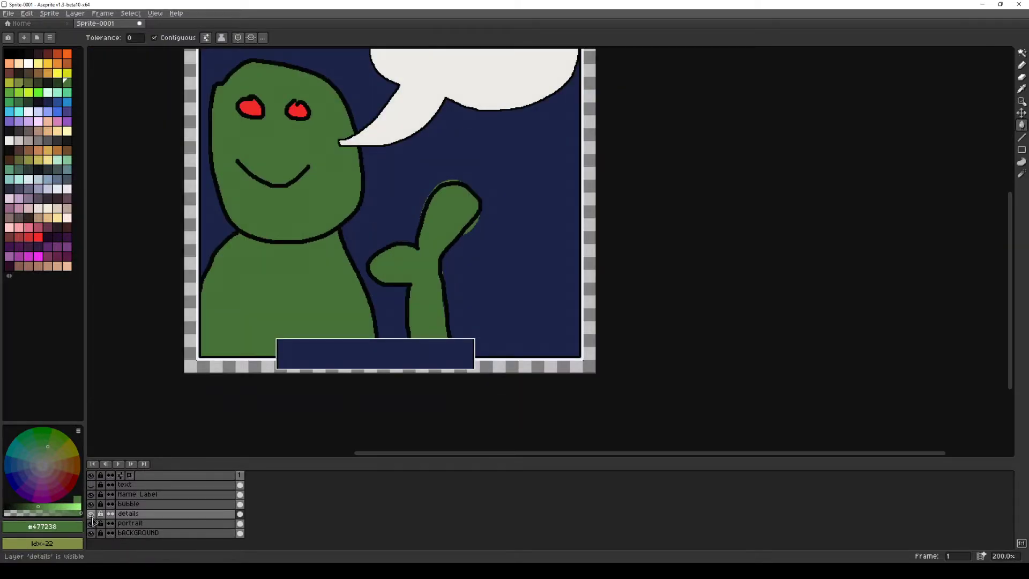
pyautogui.click(91, 514)
pyautogui.scroll(-1, 375, 301)
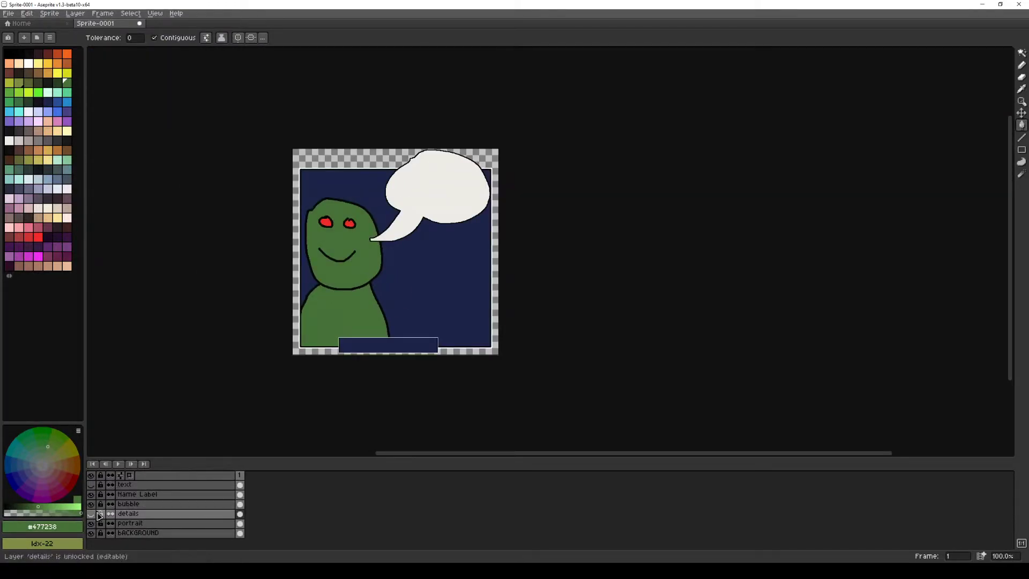
pyautogui.click(92, 514)
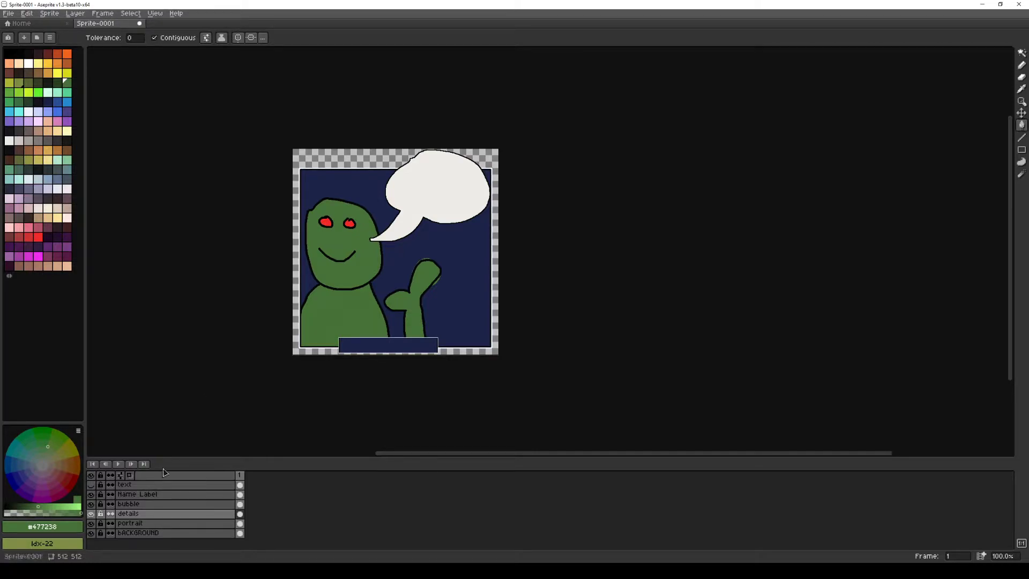
# Step: Toggle layer visibility to isolate the navy panel for export
pyautogui.click(92, 524)
pyautogui.click(91, 513)
pyautogui.click(91, 504)
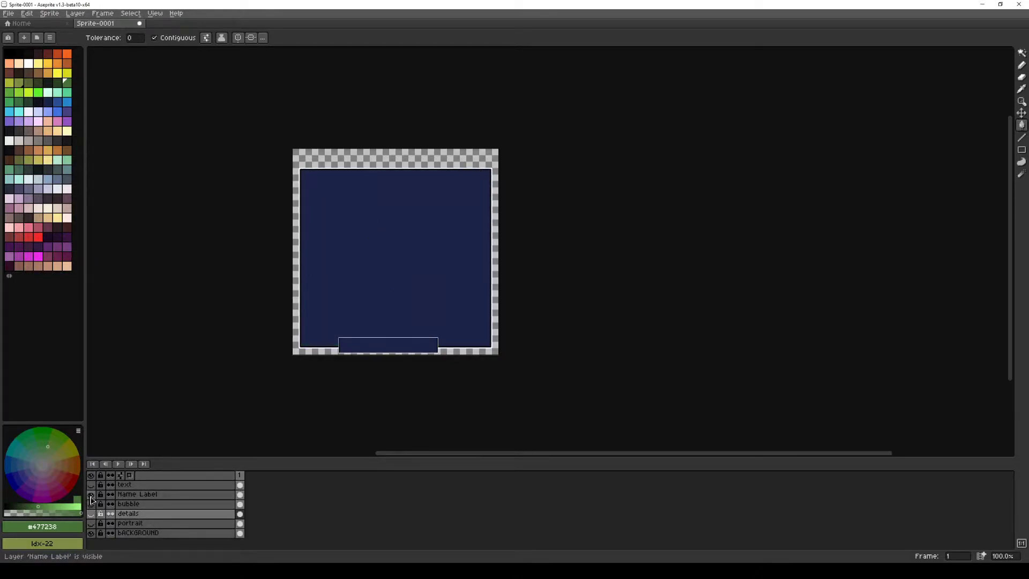
pyautogui.click(91, 494)
pyautogui.click(91, 533)
pyautogui.click(92, 534)
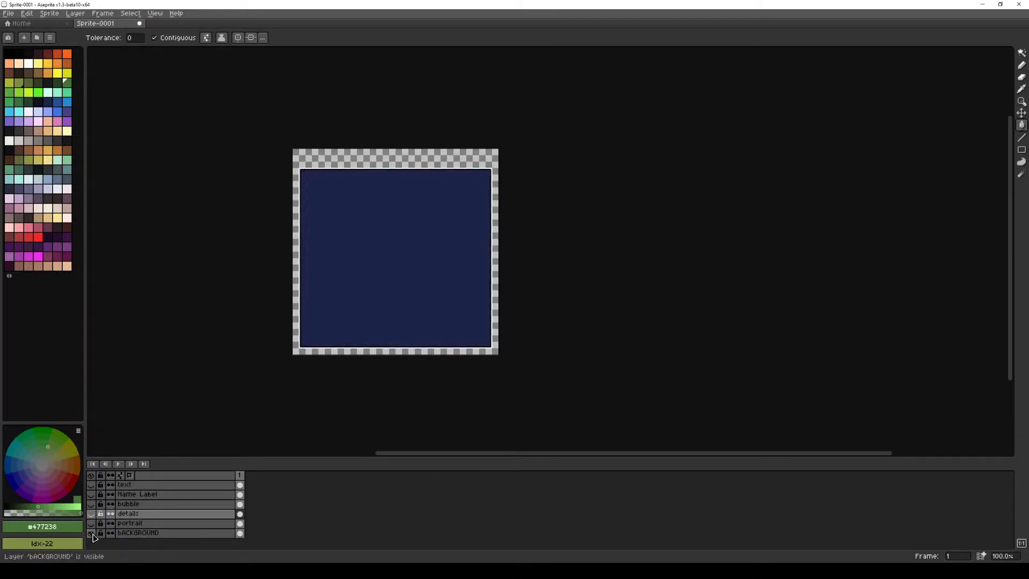
pyautogui.click(91, 524)
pyautogui.click(91, 524)
pyautogui.click(91, 524)
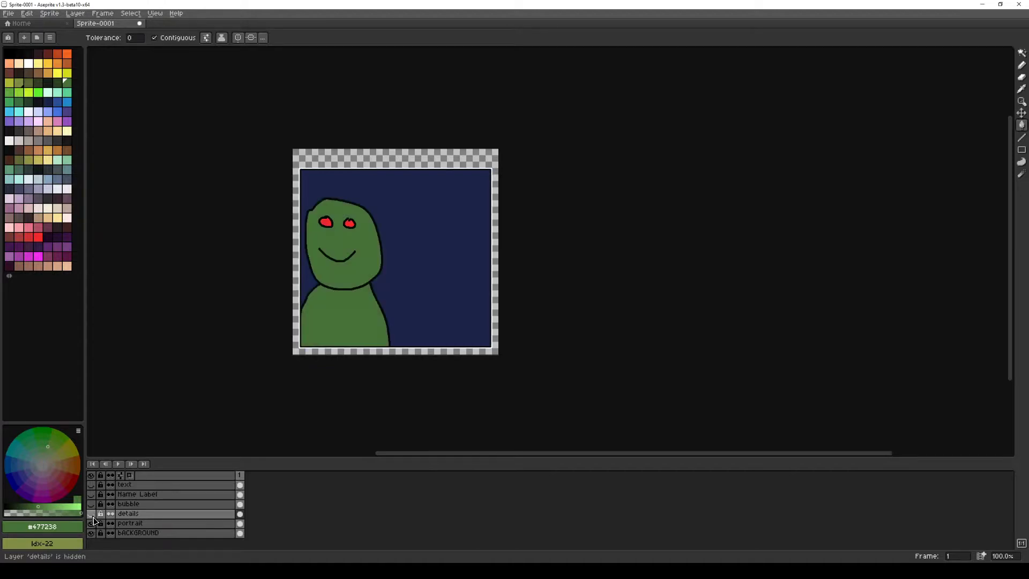
pyautogui.click(91, 514)
pyautogui.click(91, 514)
pyautogui.click(92, 524)
pyautogui.click(91, 524)
pyautogui.click(91, 524)
pyautogui.click(91, 524)
# Step: Export the navy panel as Background1.png and the plain character as MaxTalk.png
pyautogui.hotkey('ctrl', 'shift', 'e')
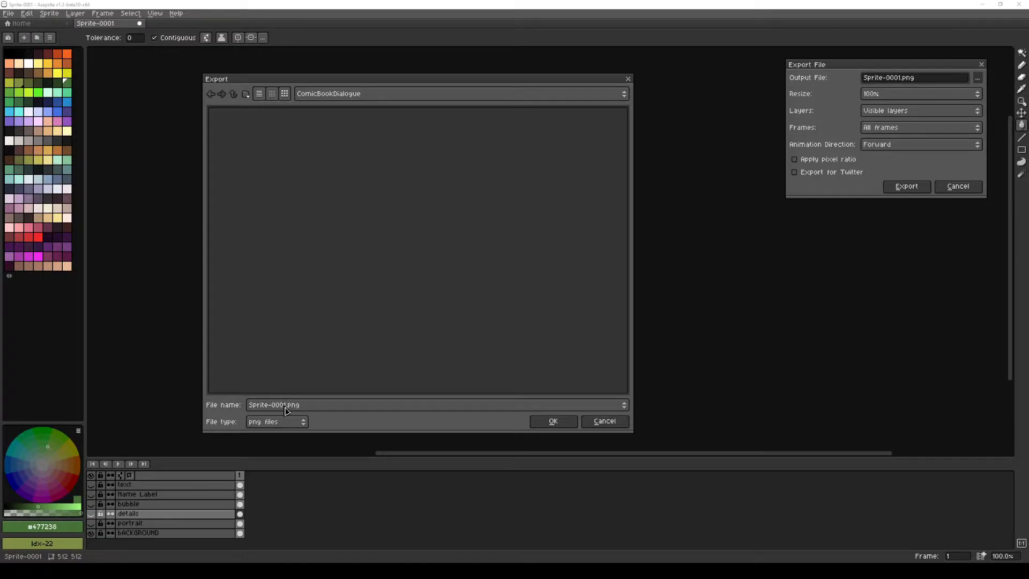
pyautogui.write('Background1')
pyautogui.click(554, 422)
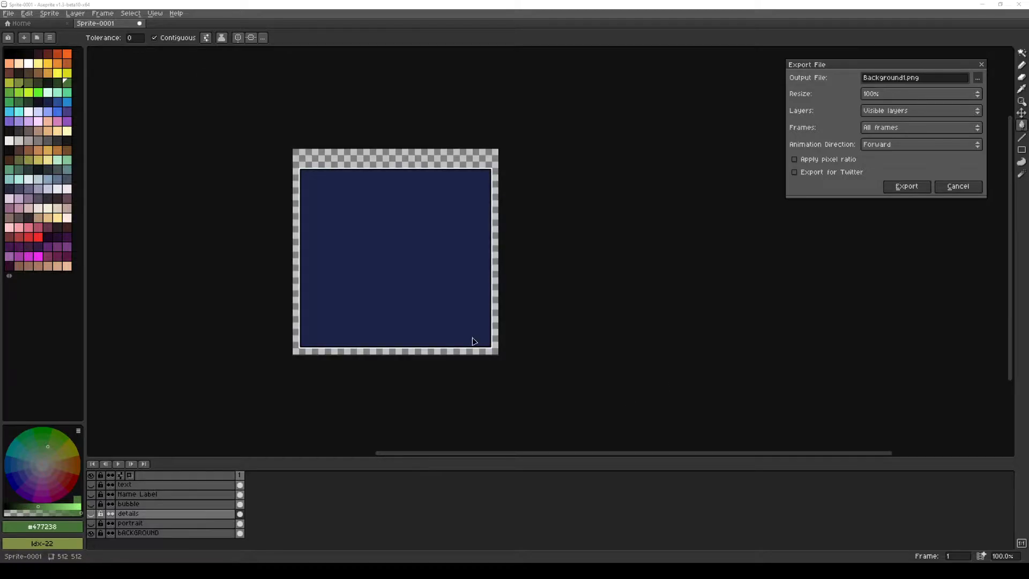
pyautogui.click(907, 186)
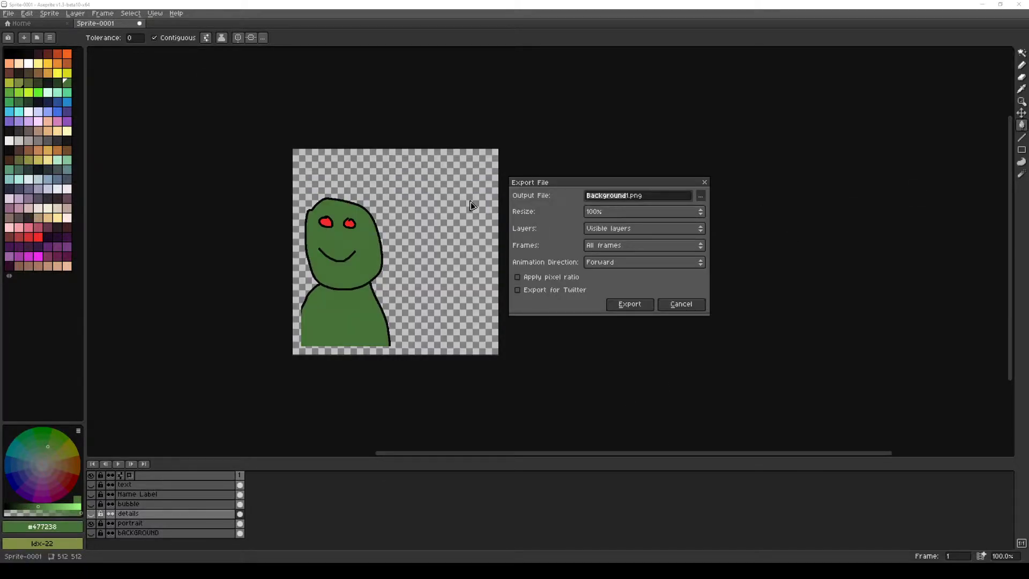
pyautogui.write('MaxTalk')
pyautogui.click(635, 306)
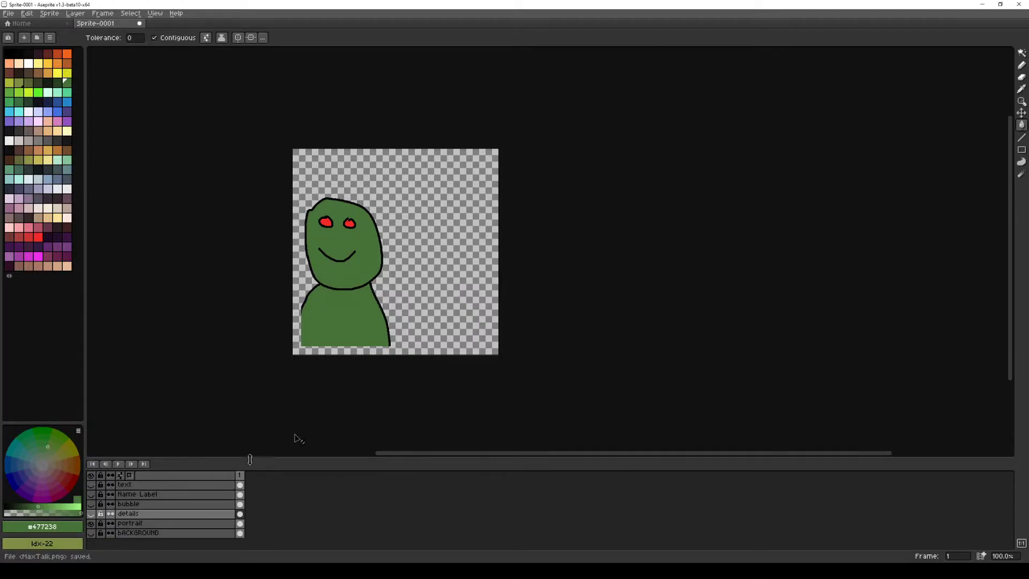
# Step: Show the details layer and export the waving character as MaxHappy.png
pyautogui.click(91, 514)
pyautogui.click(90, 523)
pyautogui.click(91, 524)
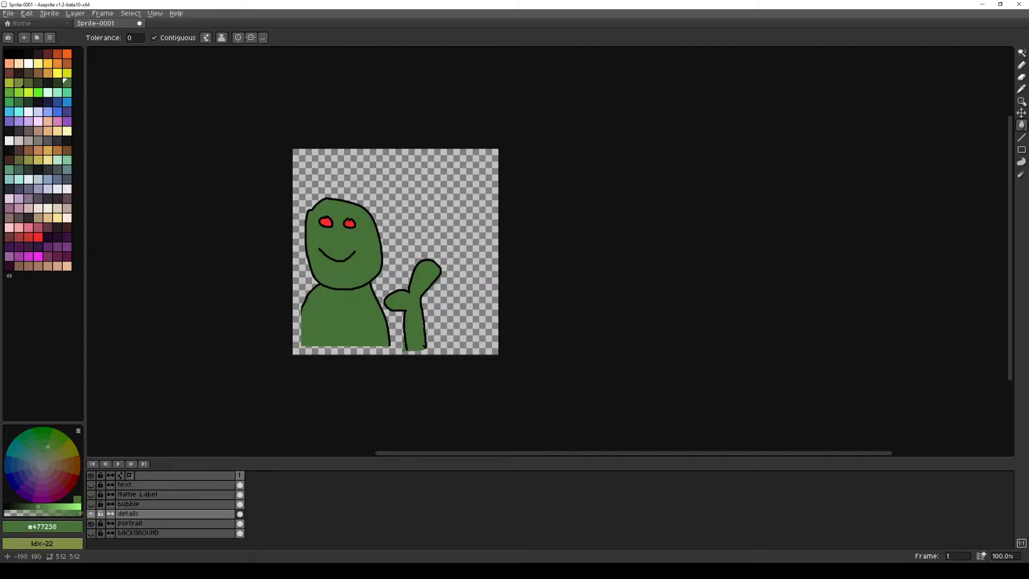
pyautogui.click(8, 13)
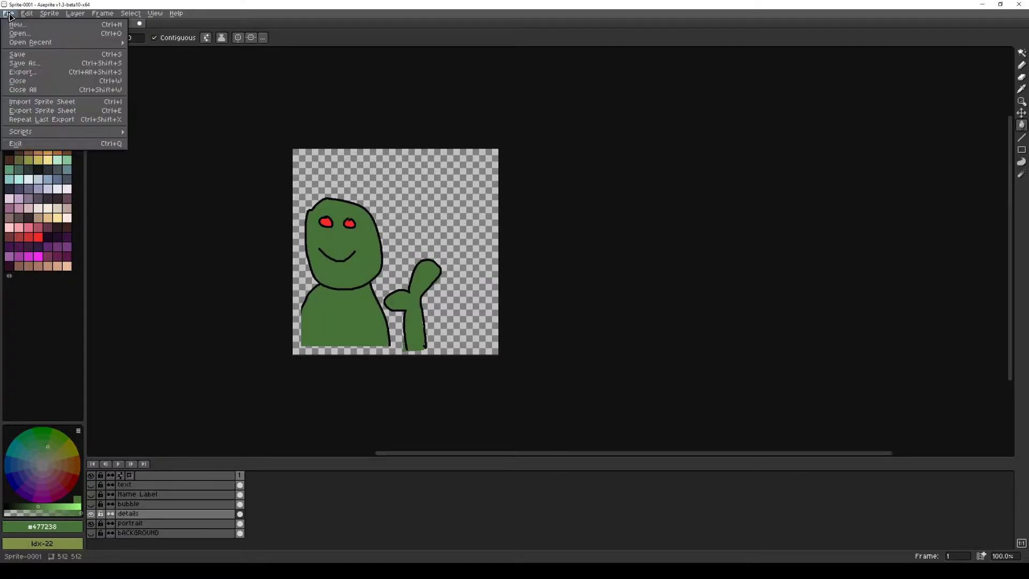
pyautogui.click(32, 74)
pyautogui.click(611, 196)
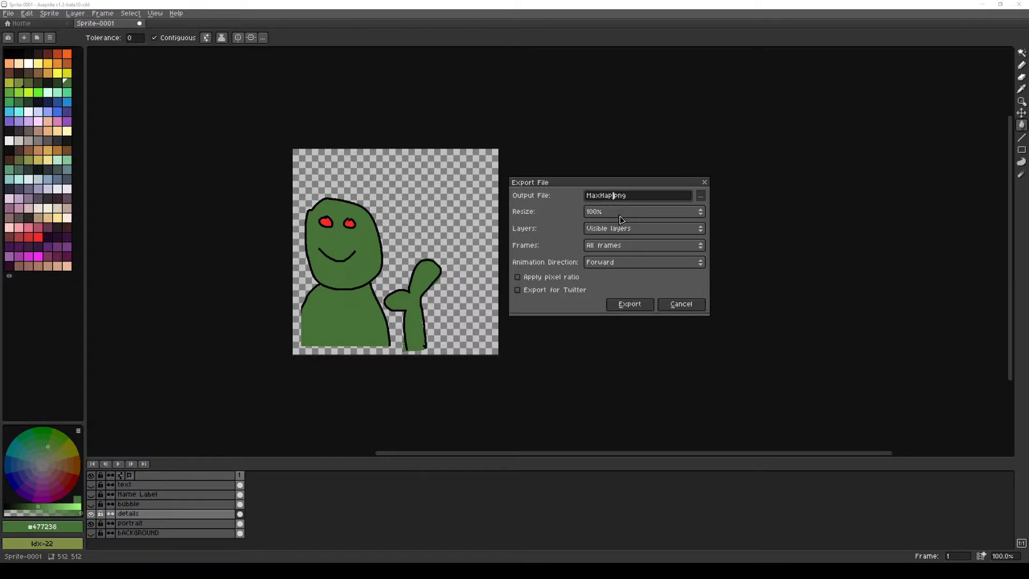
pyautogui.click(627, 304)
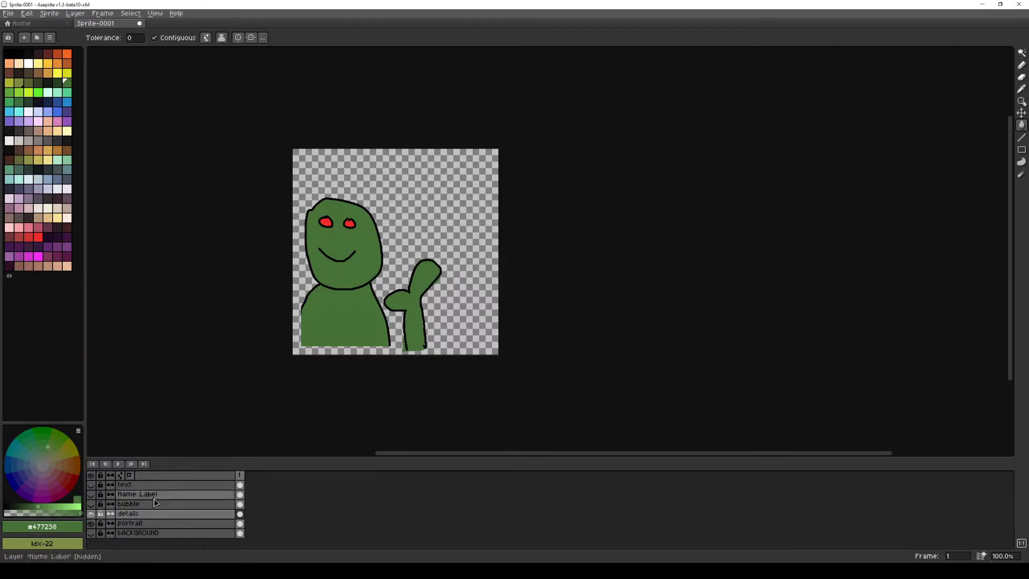
# Step: Isolate the speech bubble layer and export it as BubbleTalk.png
pyautogui.click(91, 514)
pyautogui.click(91, 504)
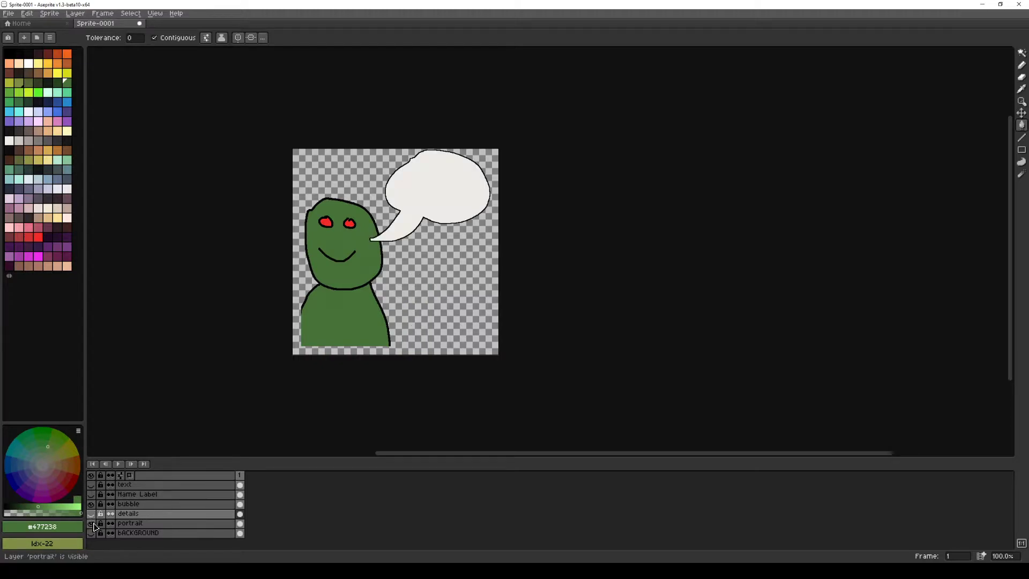
pyautogui.click(91, 523)
pyautogui.click(8, 13)
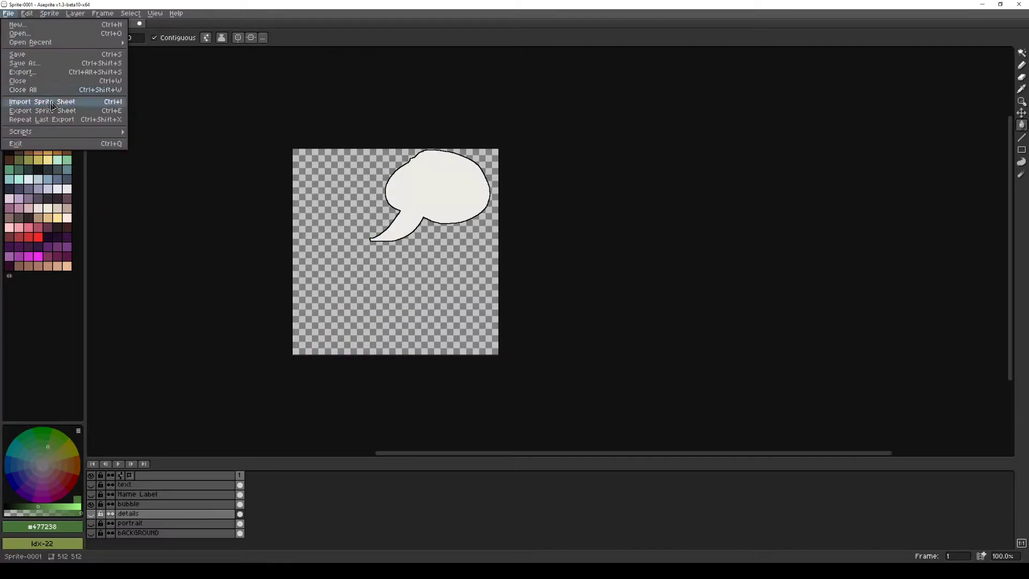
pyautogui.click(39, 73)
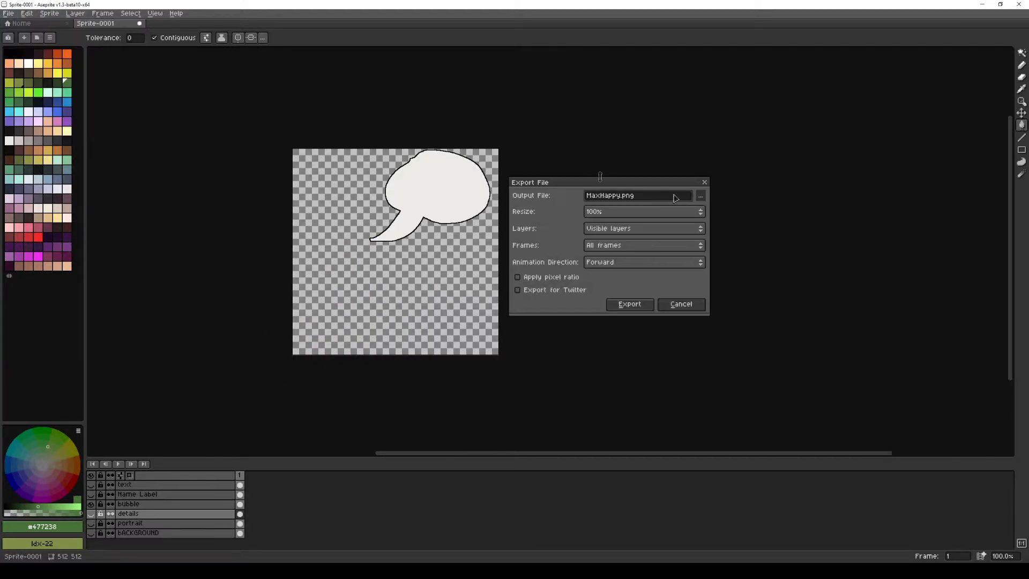
pyautogui.doubleClick(621, 196)
pyautogui.write('BubbleTalk')
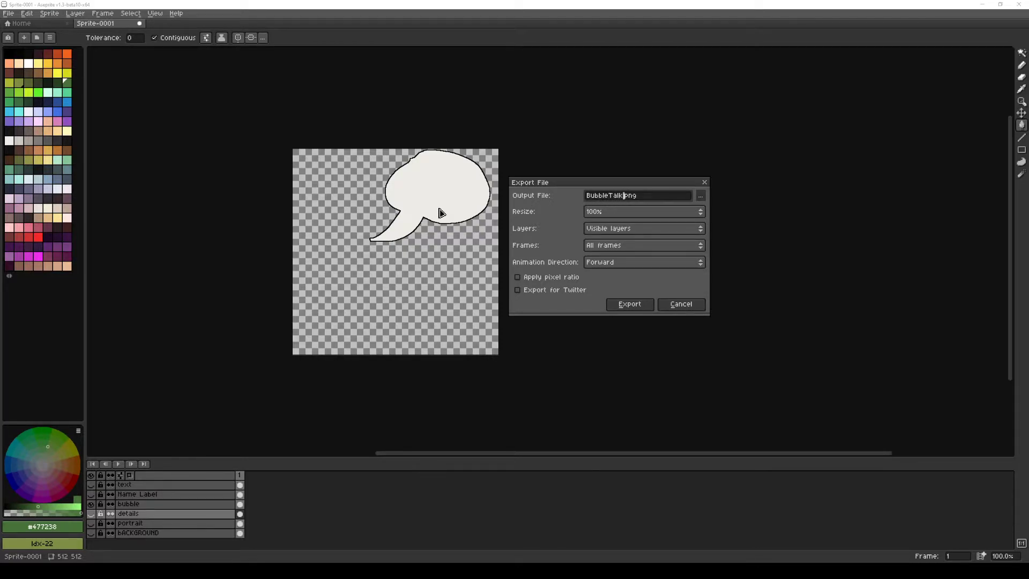
pyautogui.press('Return')
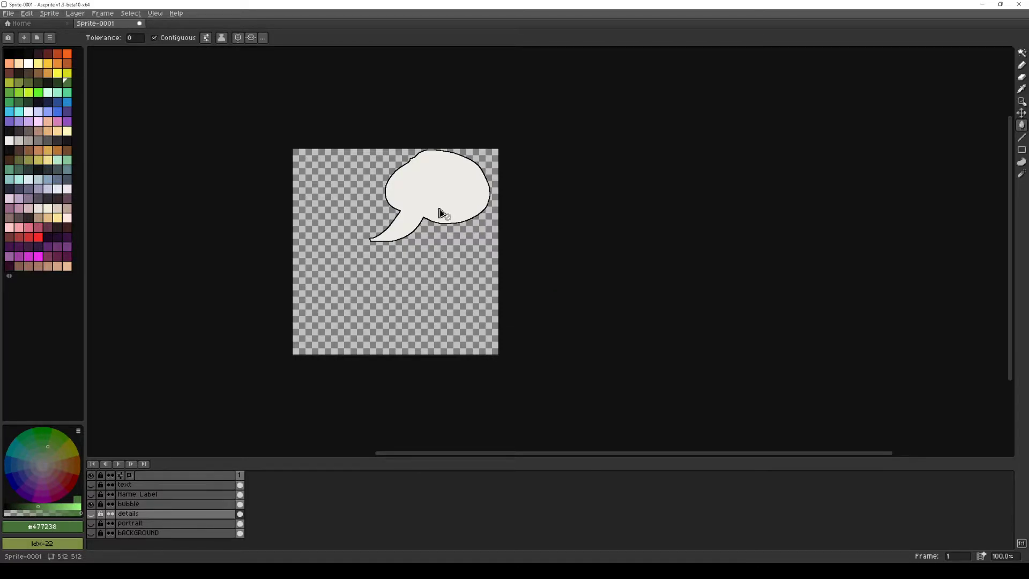
pyautogui.click(129, 505)
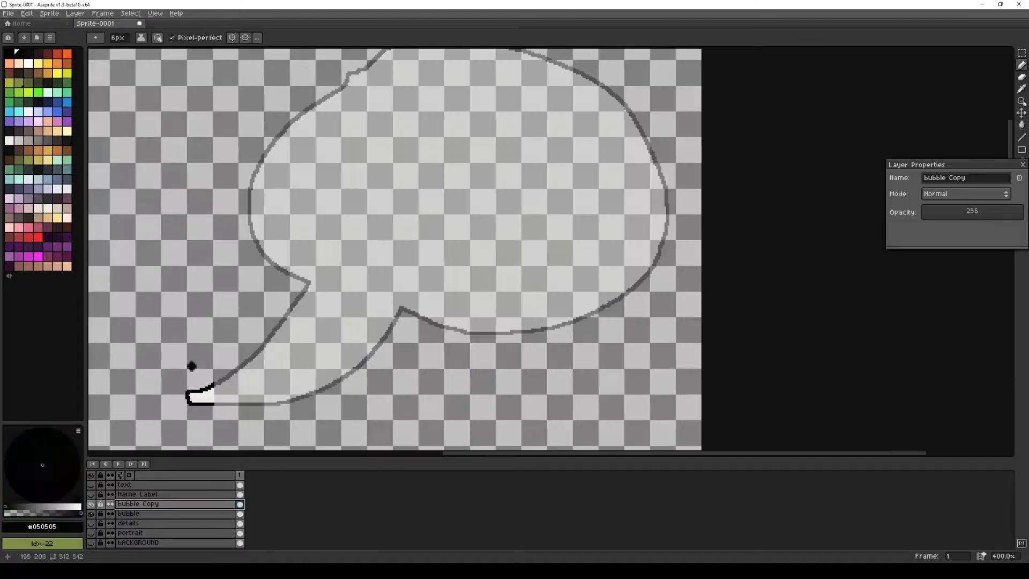
# Step: Add the thought bubble's trailing puffs and export it as BubbleThink.png
pyautogui.moveTo(191, 363)
pyautogui.mouseDown()
pyautogui.moveTo(287, 409)
pyautogui.moveTo(379, 50)
pyautogui.moveTo(616, 322)
pyautogui.mouseUp()
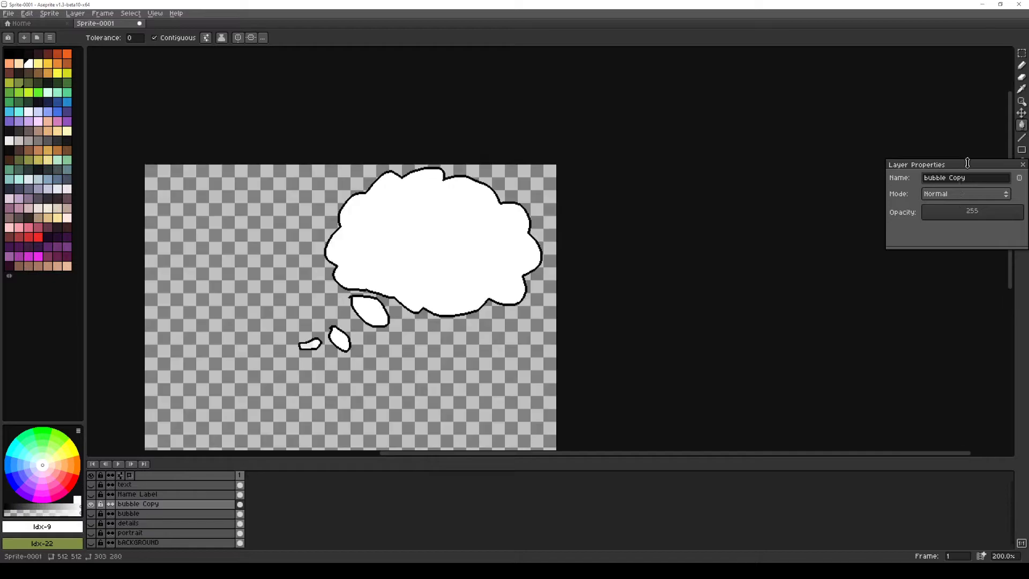
pyautogui.click(129, 513)
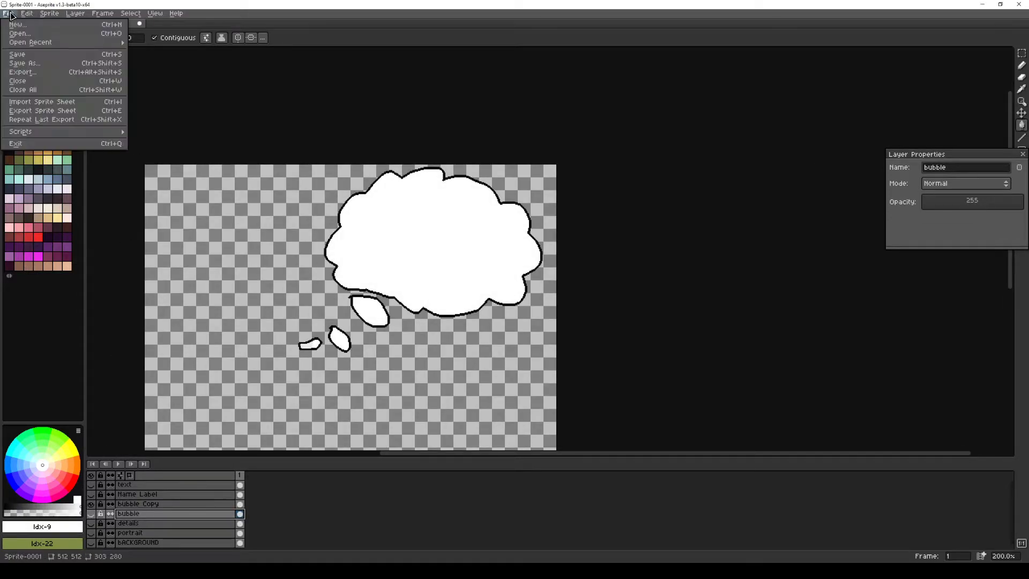
pyautogui.click(22, 72)
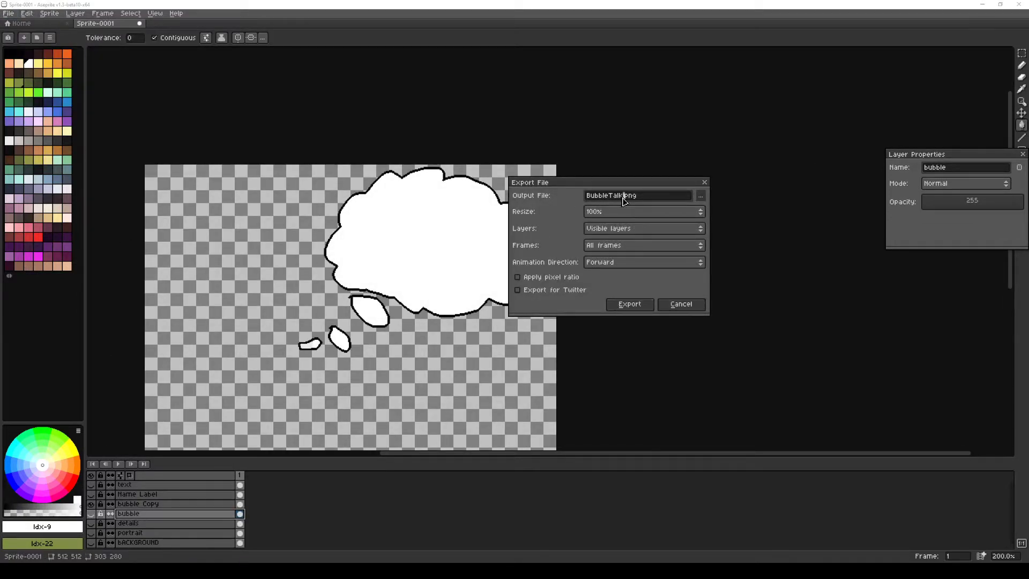
pyautogui.press('BackSpace')
pyautogui.press('BackSpace')
pyautogui.press('BackSpace')
pyautogui.write('hink')
pyautogui.click(627, 305)
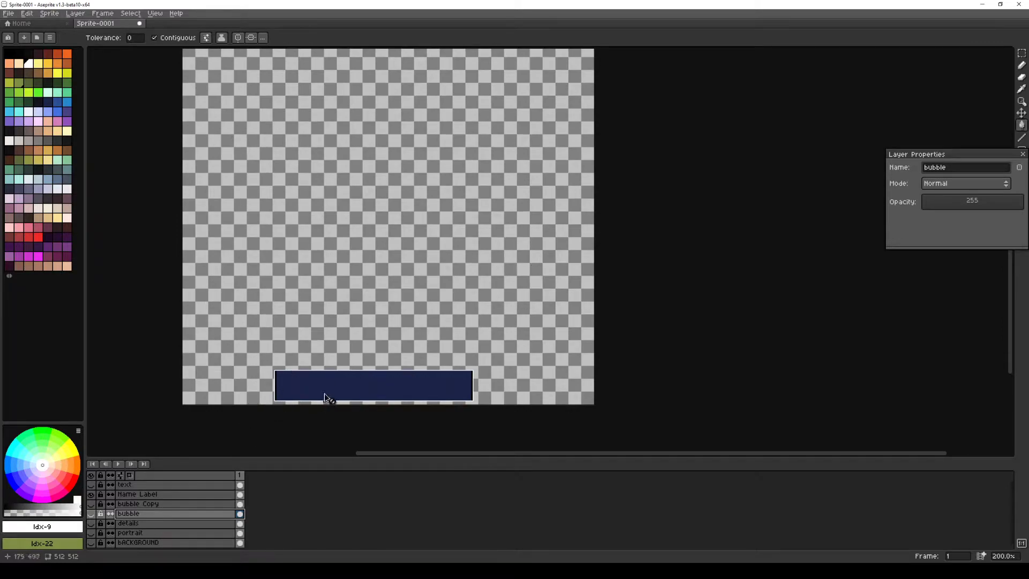
# Step: Trim the Name Label box into its own 248×39 sprite
pyautogui.keyDown('shift'); pyautogui.click(153, 498); pyautogui.keyUp('shift')
pyautogui.click(50, 13)
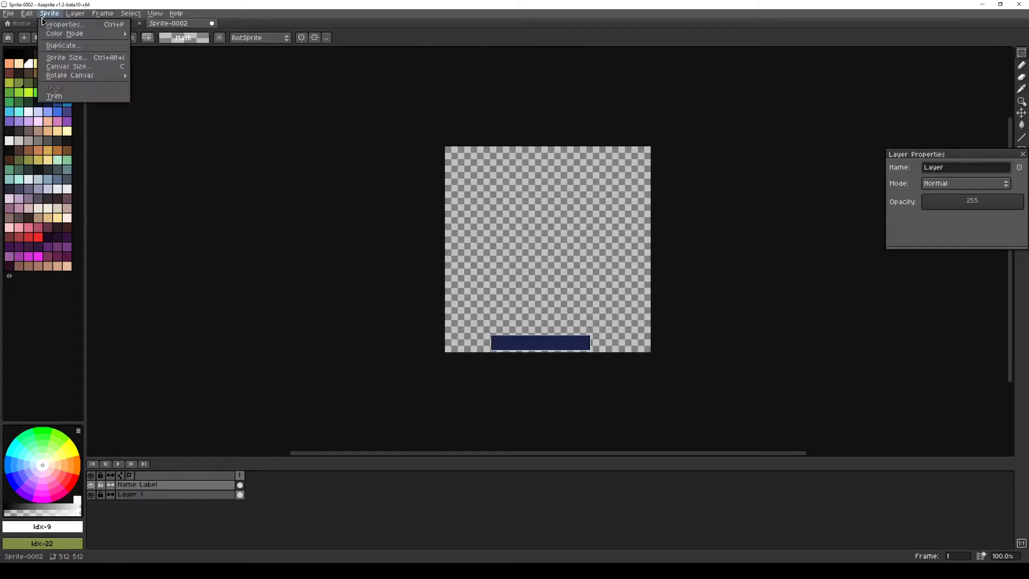
pyautogui.click(59, 101)
pyautogui.click(8, 13)
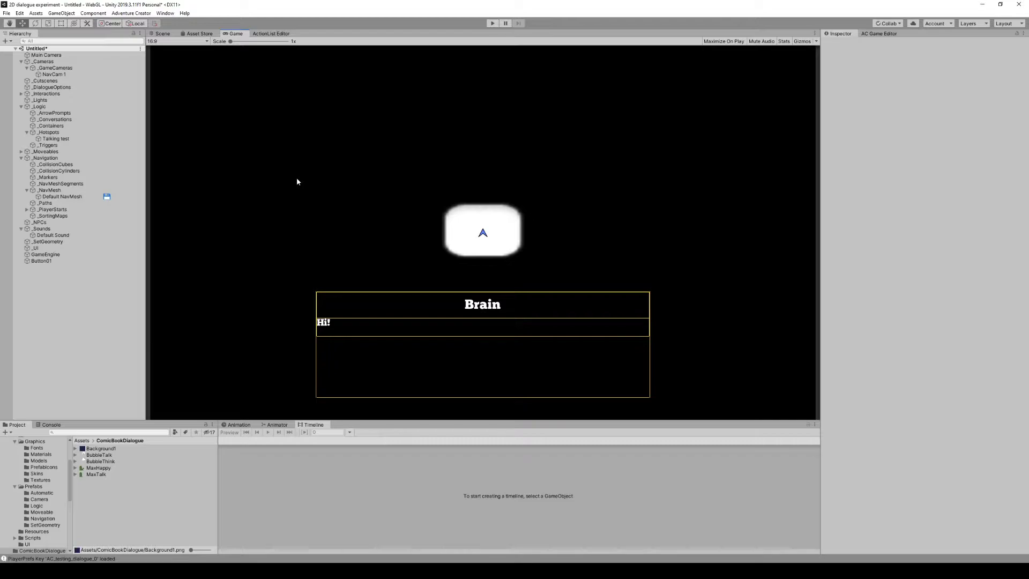
pyautogui.click(273, 34)
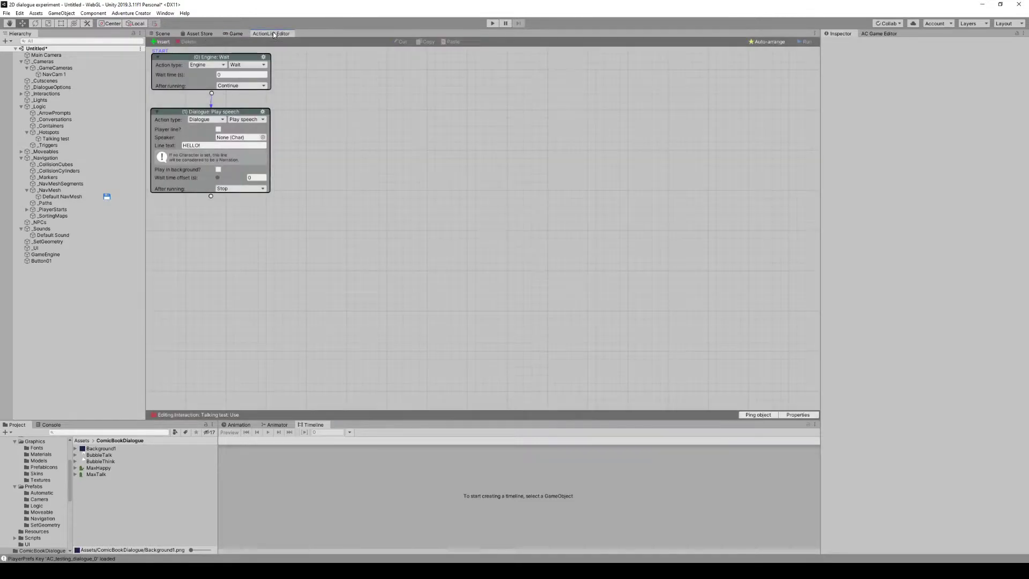
pyautogui.moveTo(224, 116); pyautogui.dragTo(333, 144)
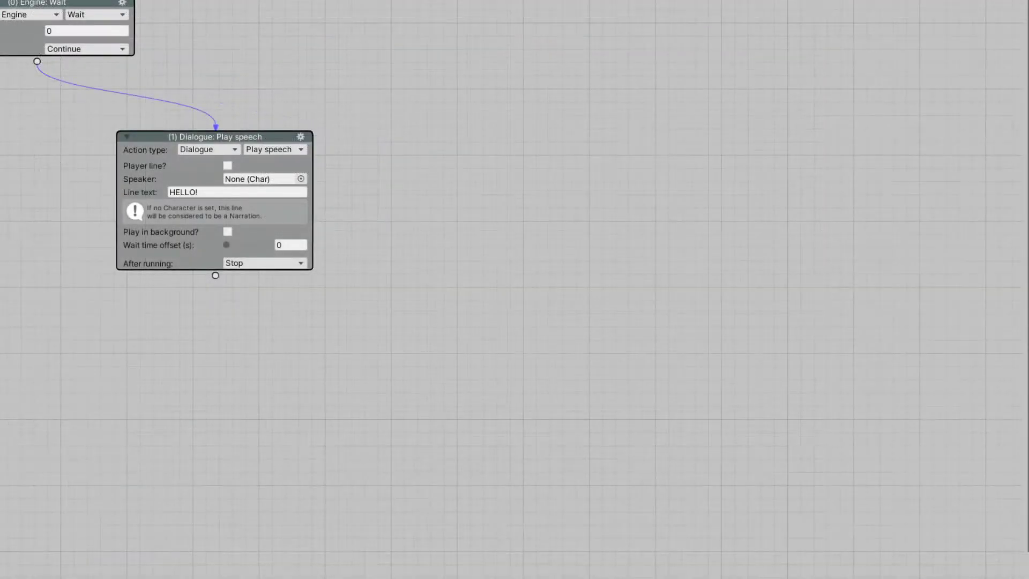
pyautogui.click(270, 179)
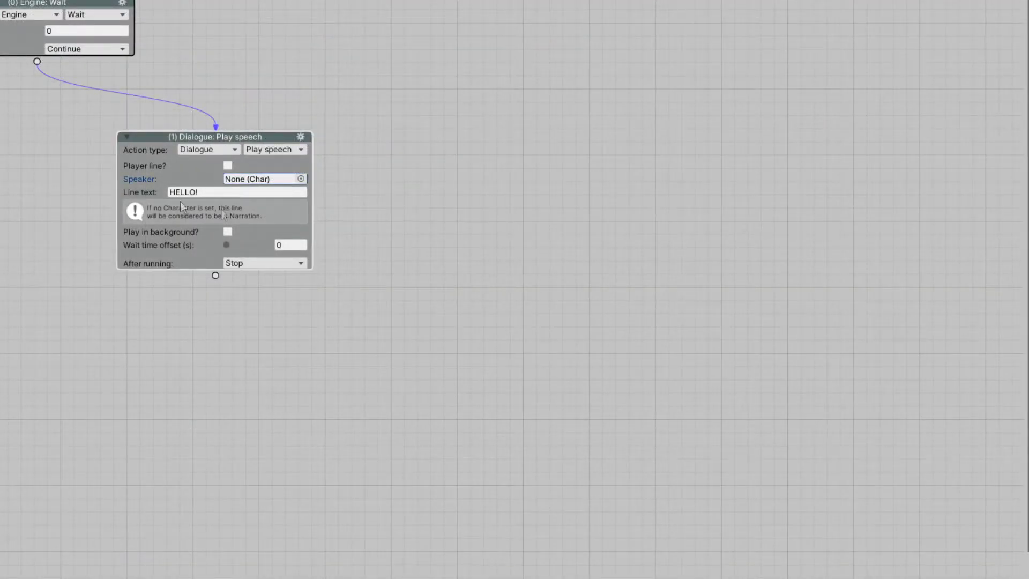
pyautogui.click(227, 164)
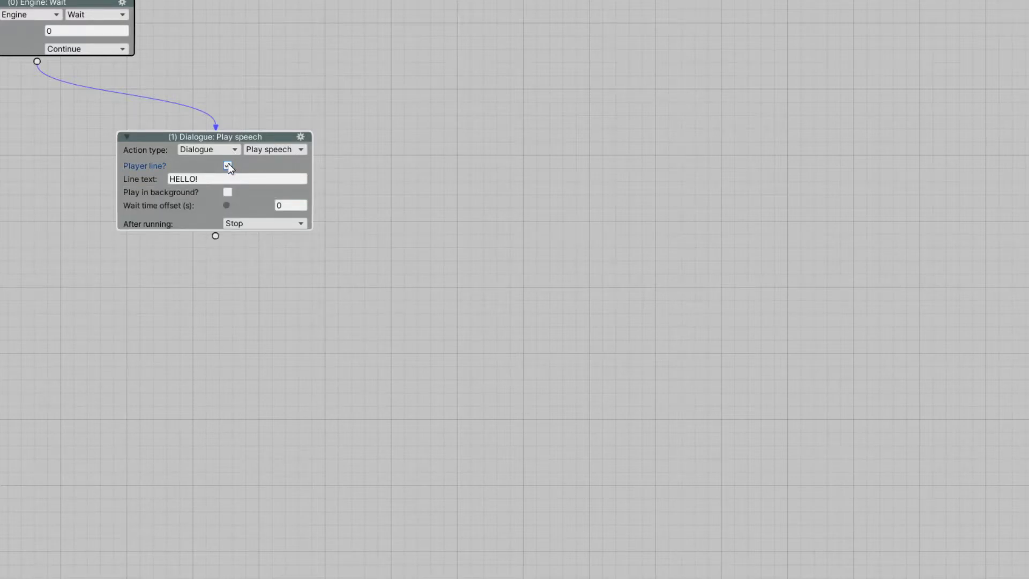
pyautogui.click(228, 165)
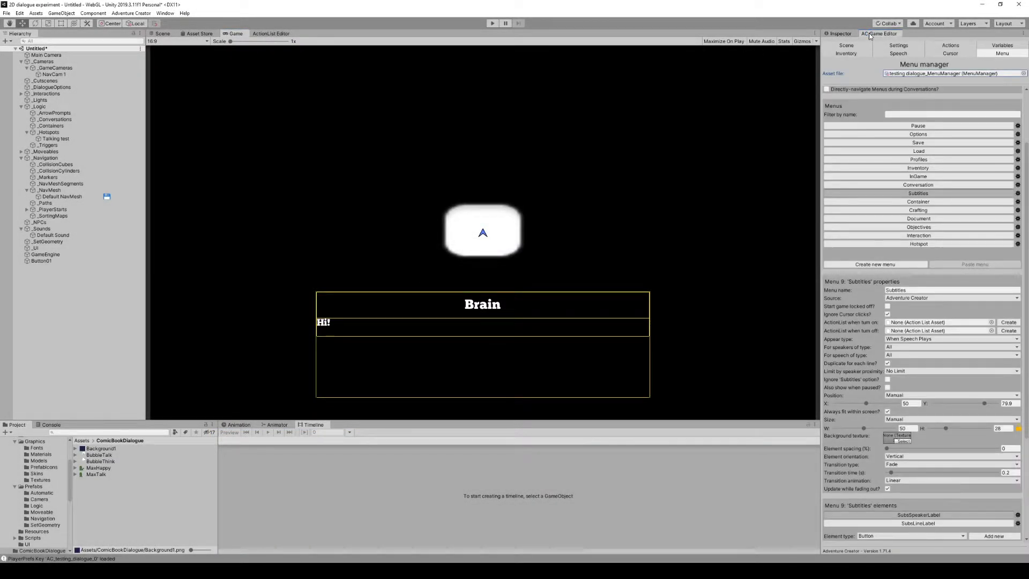
# Step: Add a new menu, Menu 16, at the end of the Menus list
pyautogui.scroll(3, 930, 104)
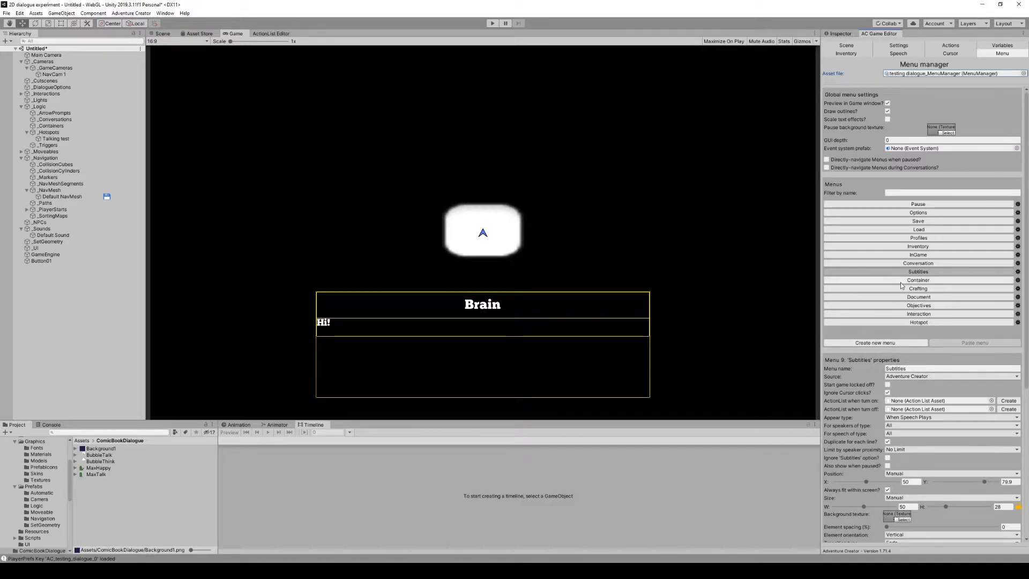
pyautogui.scroll(-3, 905, 276)
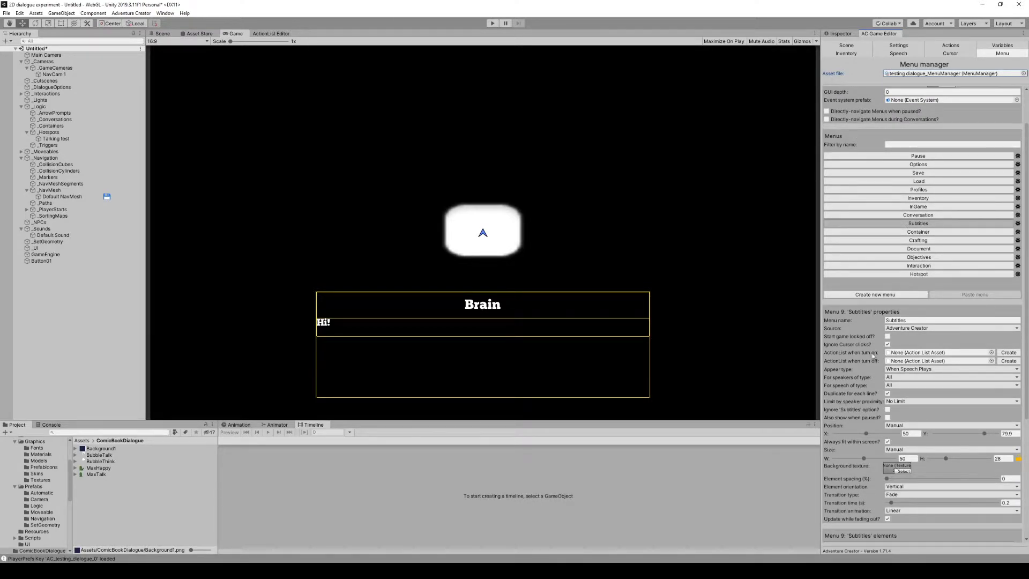
pyautogui.scroll(-3, 860, 385)
pyautogui.scroll(3, 840, 364)
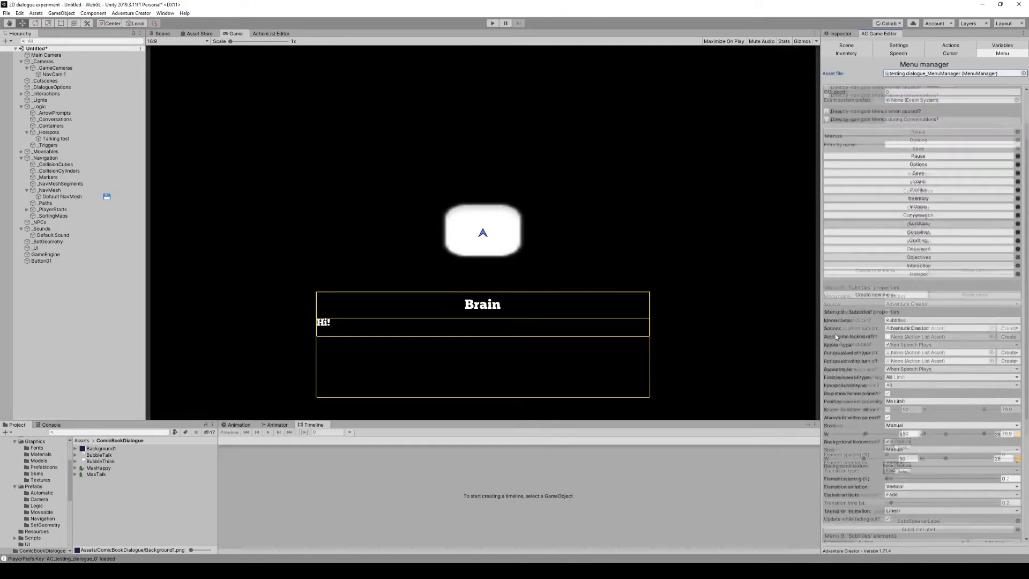
pyautogui.click(896, 294)
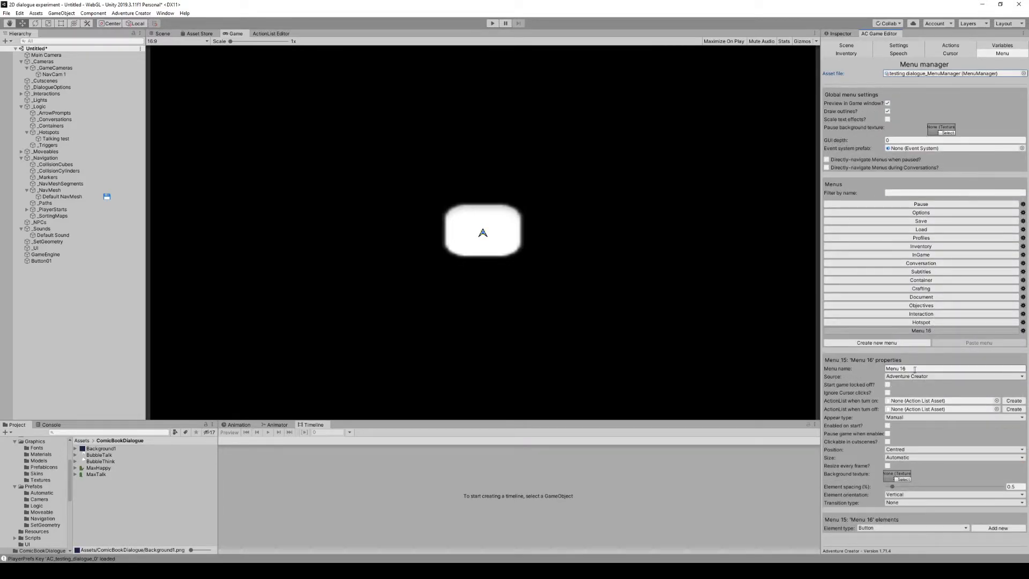
# Step: Rename the new menu from Menu 16 to ComicStyle
pyautogui.click(842, 367)
pyautogui.write('cOMCI')
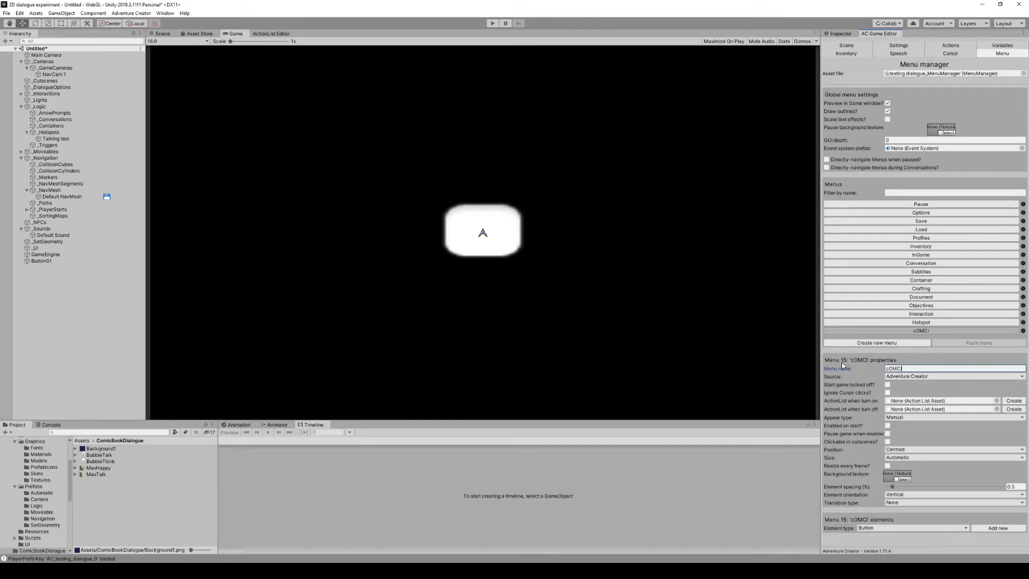
pyautogui.press('BackSpace')
pyautogui.press('BackSpace')
pyautogui.write('ComicStyle')
pyautogui.click(912, 450)
# Step: Give the ComicStyle menu a manual position and drag its sliders to place it at X 22.4, Y 50
pyautogui.click(907, 476)
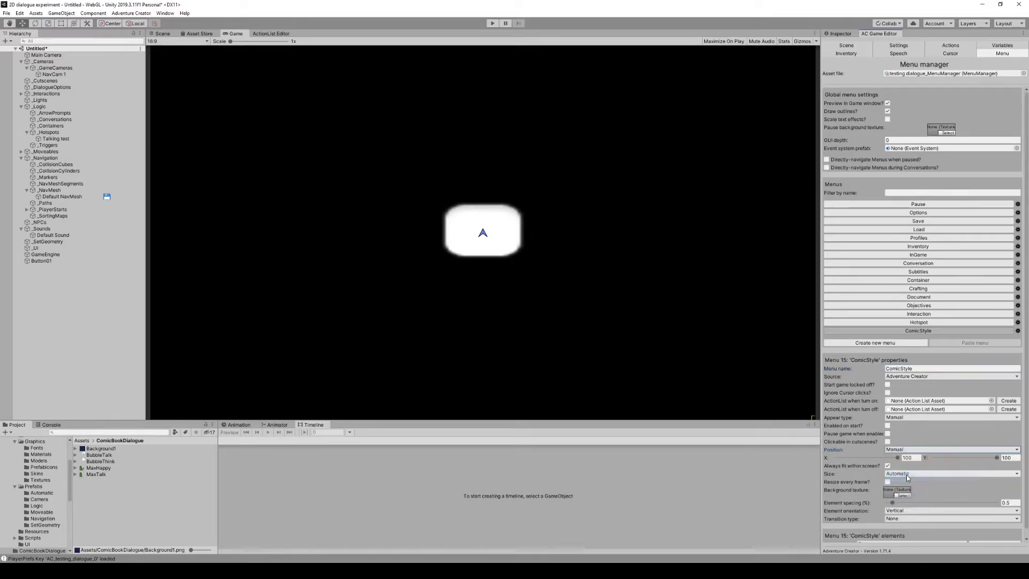
pyautogui.click(899, 458)
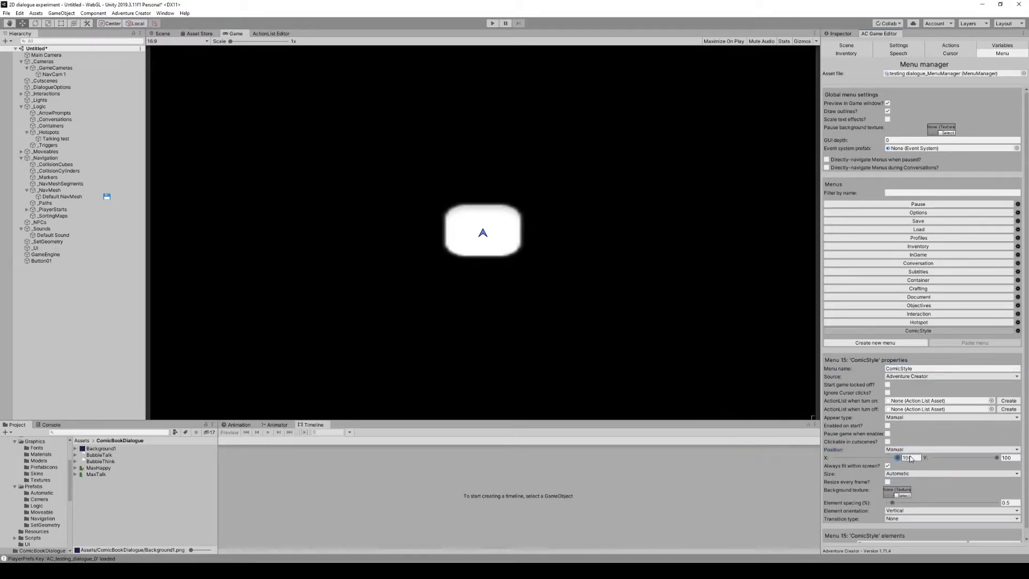
pyautogui.click(898, 474)
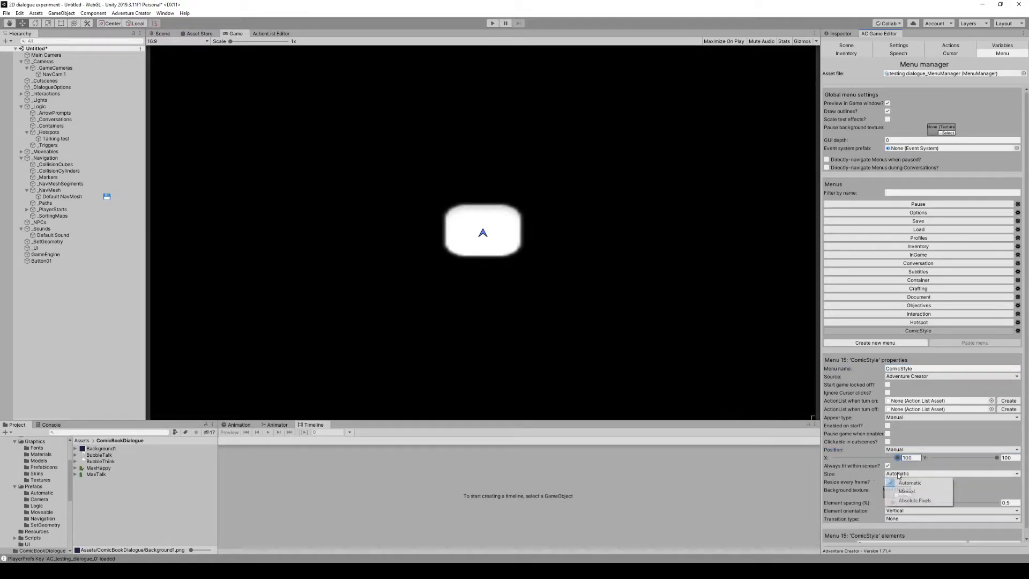
pyautogui.click(908, 492)
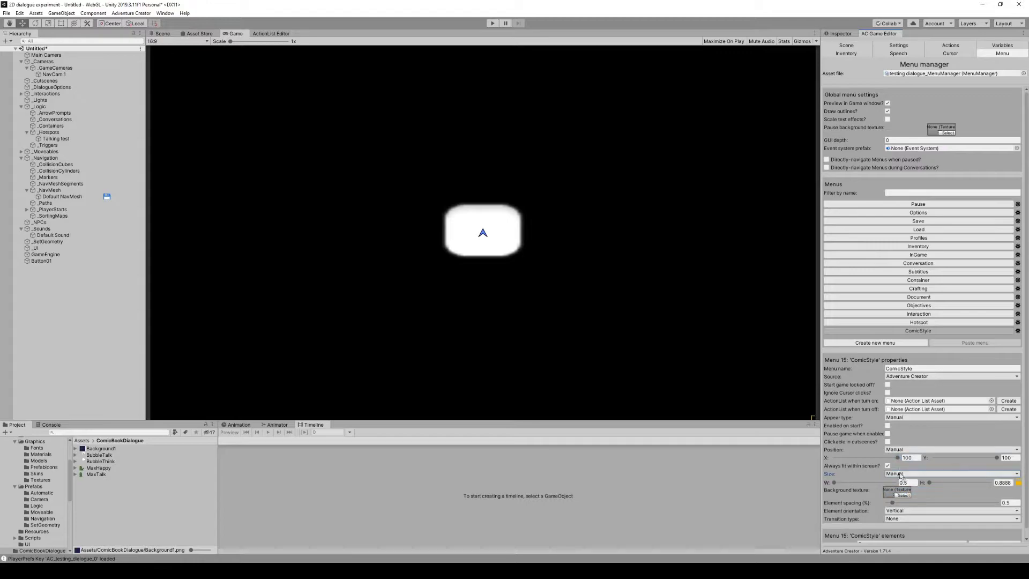
pyautogui.moveTo(834, 482); pyautogui.dragTo(848, 483)
pyautogui.moveTo(930, 483); pyautogui.dragTo(947, 482)
pyautogui.moveTo(892, 458); pyautogui.dragTo(842, 458)
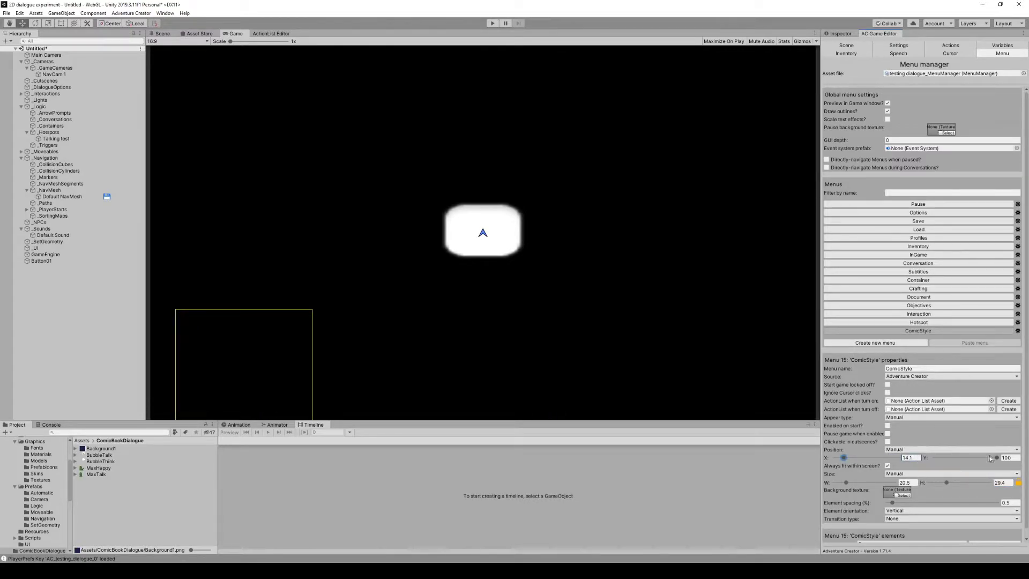
pyautogui.moveTo(997, 457); pyautogui.dragTo(966, 458)
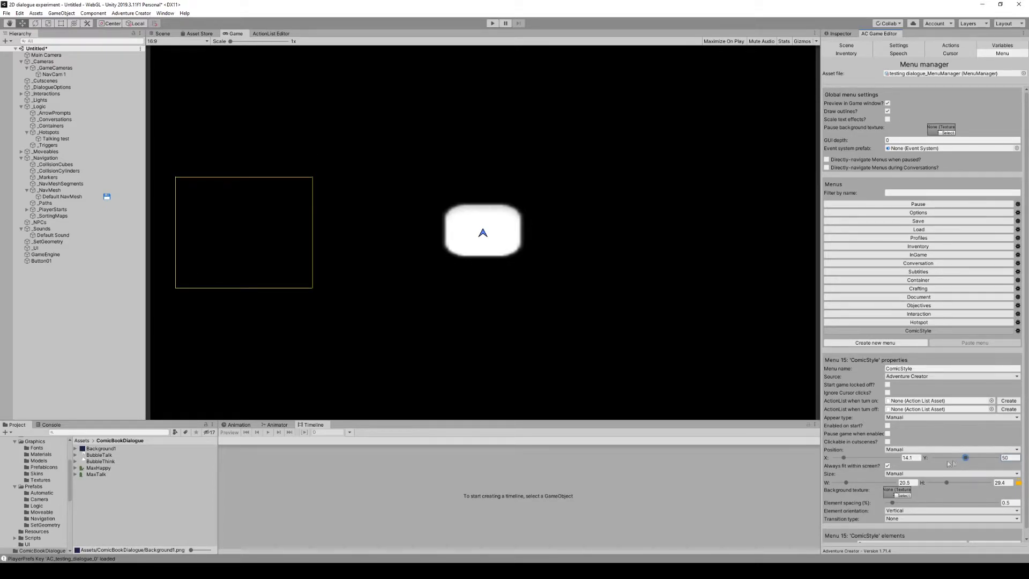
pyautogui.moveTo(844, 458); pyautogui.dragTo(847, 458)
# Step: Switch the menu's size to Absolute Pixels at 700×700
pyautogui.click(890, 473)
pyautogui.click(901, 490)
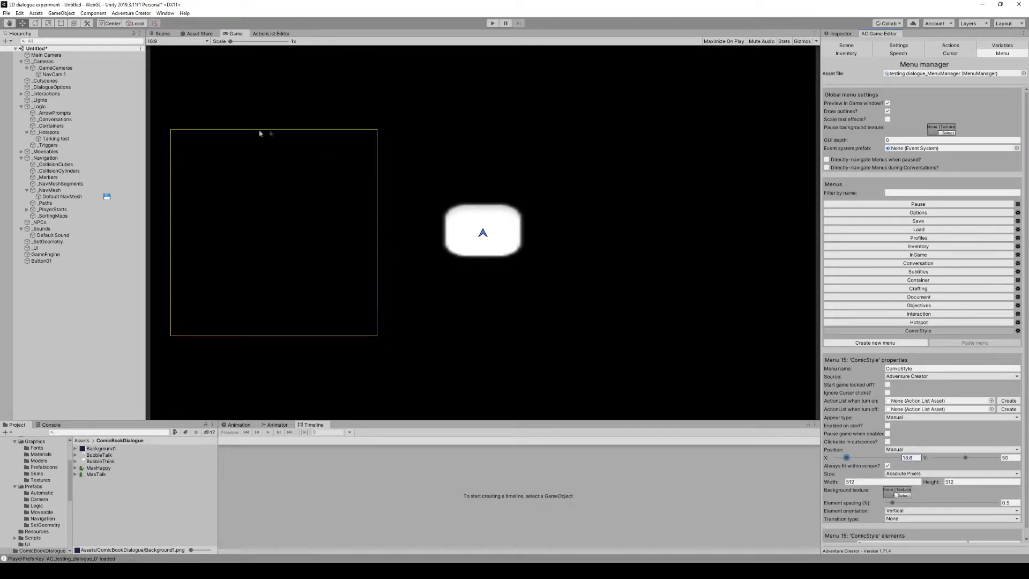
pyautogui.scroll(-1, 982, 400)
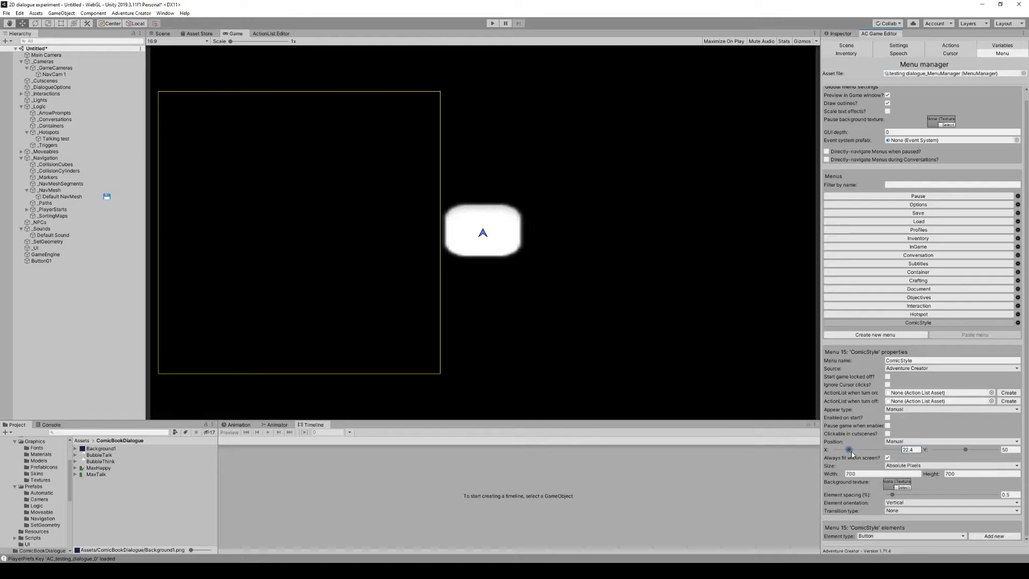
pyautogui.click(1005, 525)
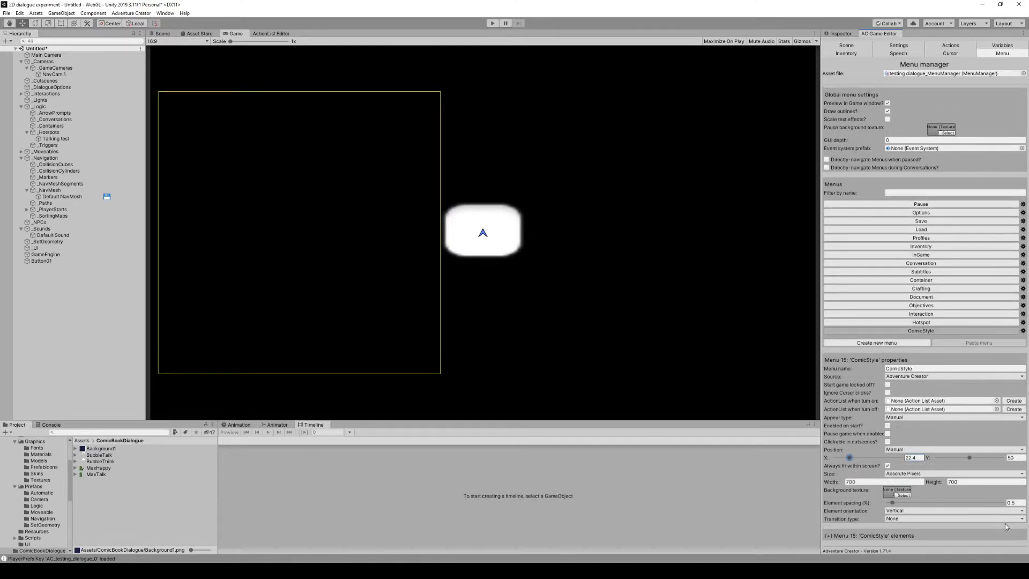
pyautogui.click(843, 537)
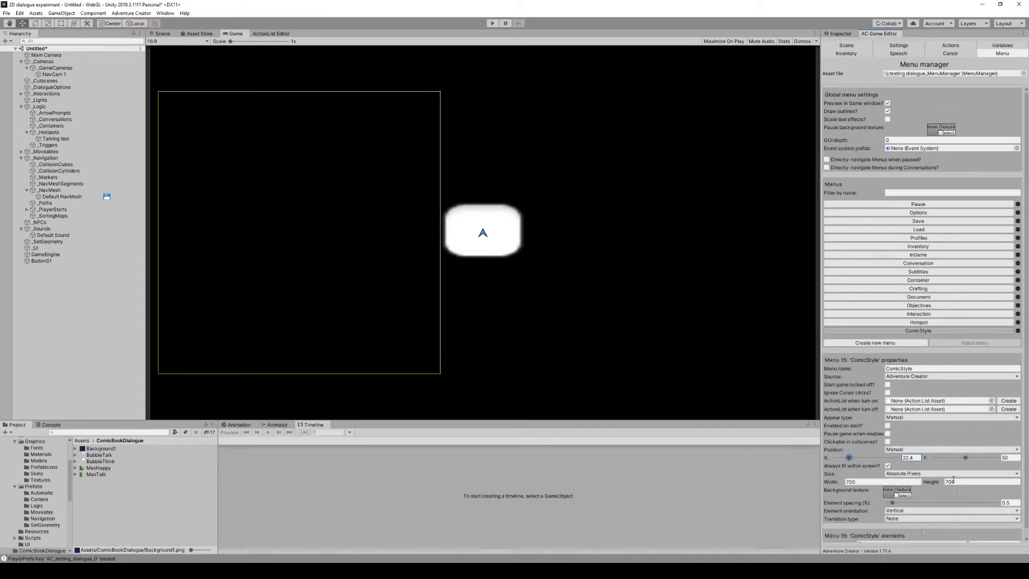
pyautogui.scroll(-1, 954, 479)
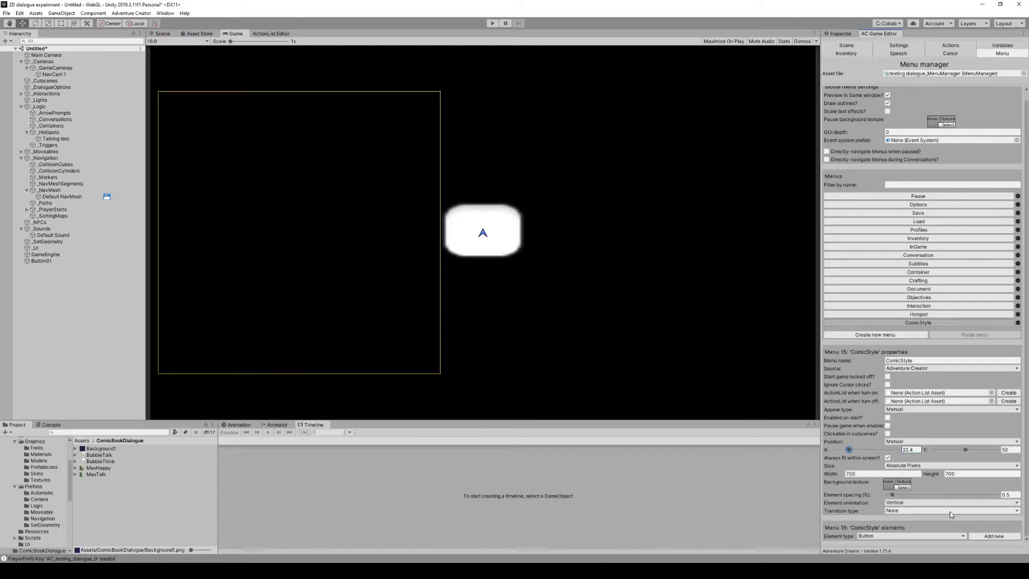
# Step: Add a Graphic element to ComicStyle and assign it the navy background texture
pyautogui.click(864, 537)
pyautogui.click(880, 445)
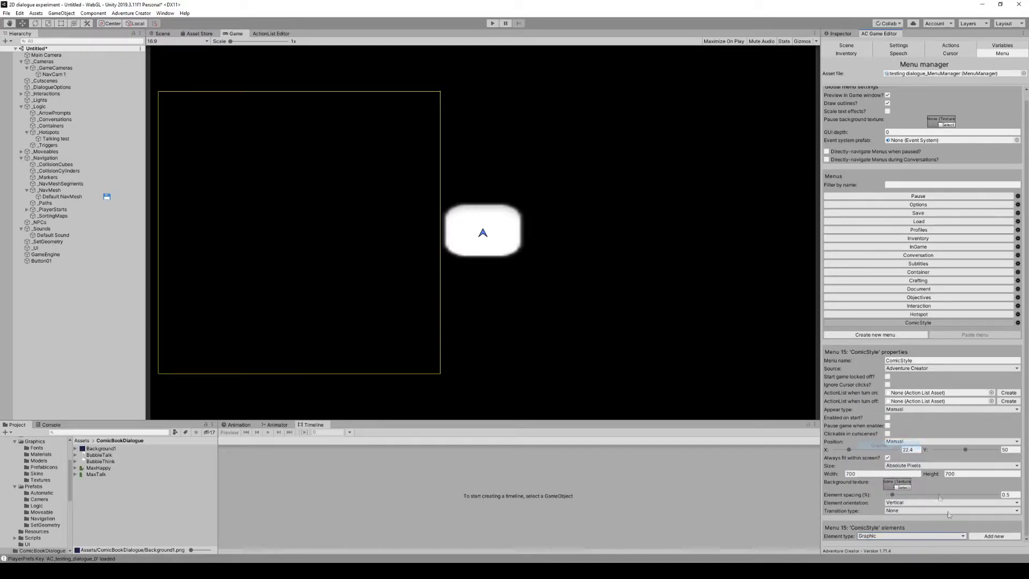
pyautogui.click(995, 536)
pyautogui.scroll(-4, 944, 518)
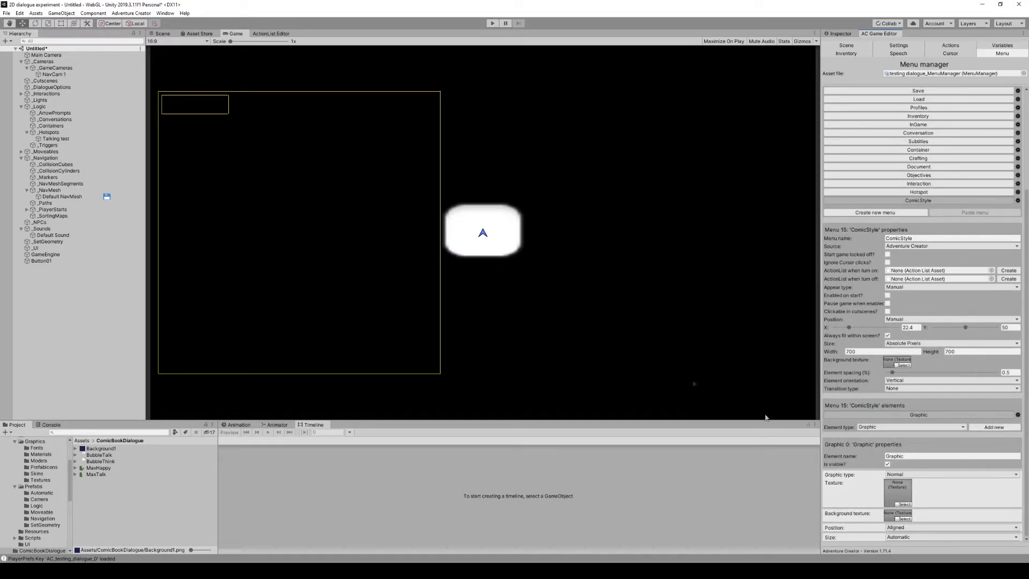
pyautogui.click(905, 505)
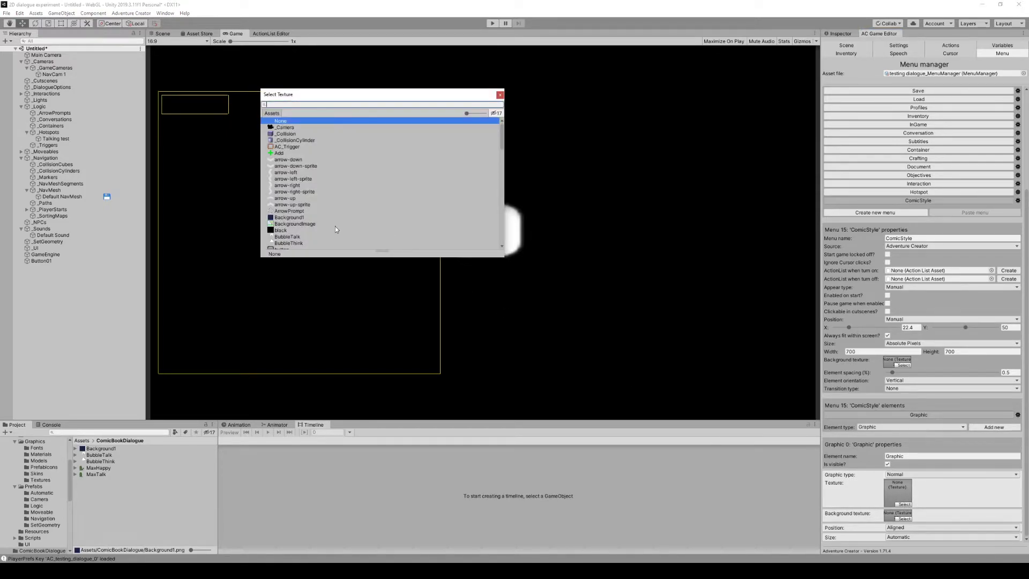
pyautogui.click(102, 523)
pyautogui.moveTo(99, 455); pyautogui.dragTo(902, 496)
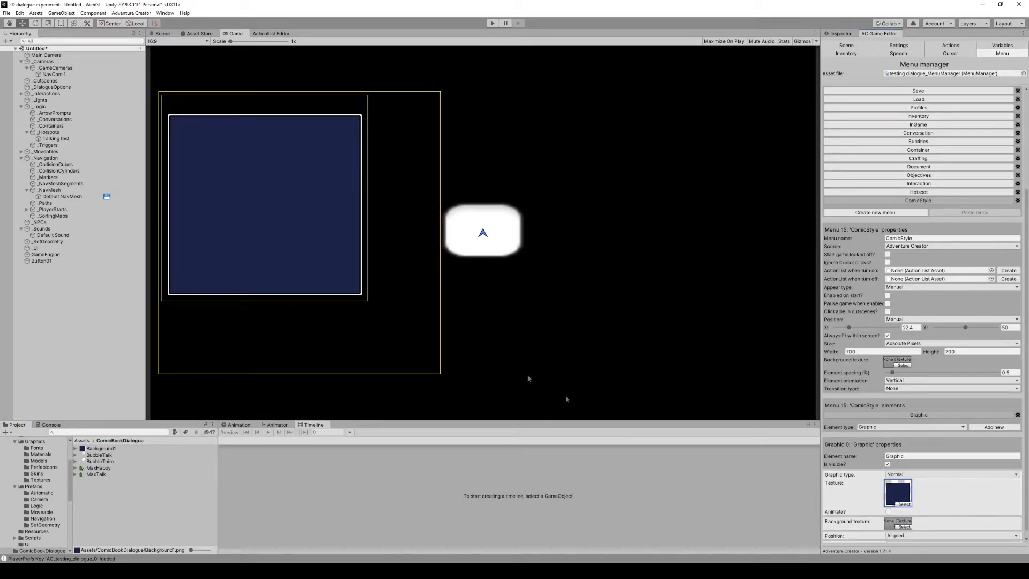
# Step: Position the graphic relative to menu size, size it 512×512 absolute pixels, and nudge it down
pyautogui.scroll(-1, 936, 536)
pyautogui.click(936, 527)
pyautogui.click(936, 552)
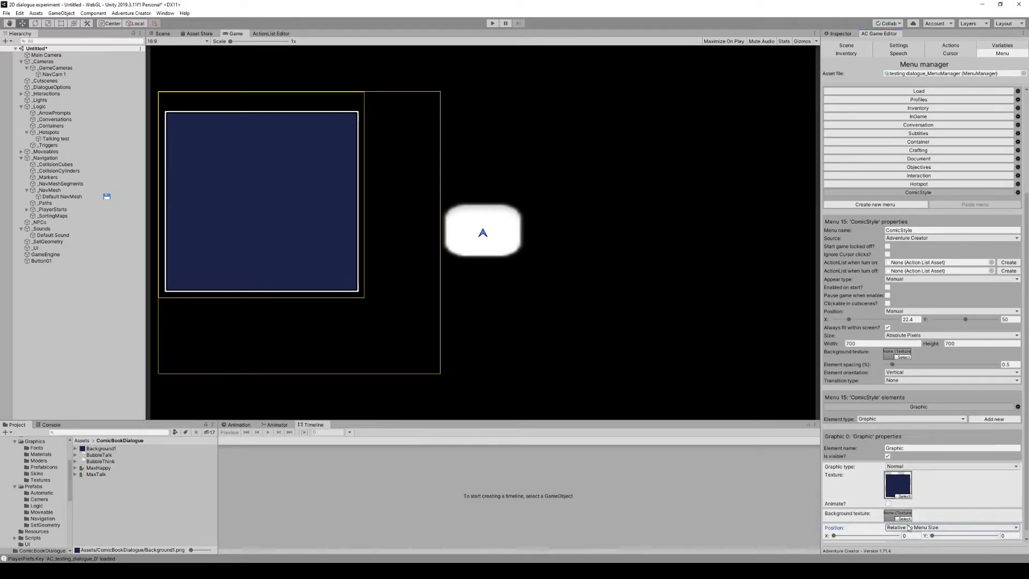
pyautogui.scroll(-1, 968, 496)
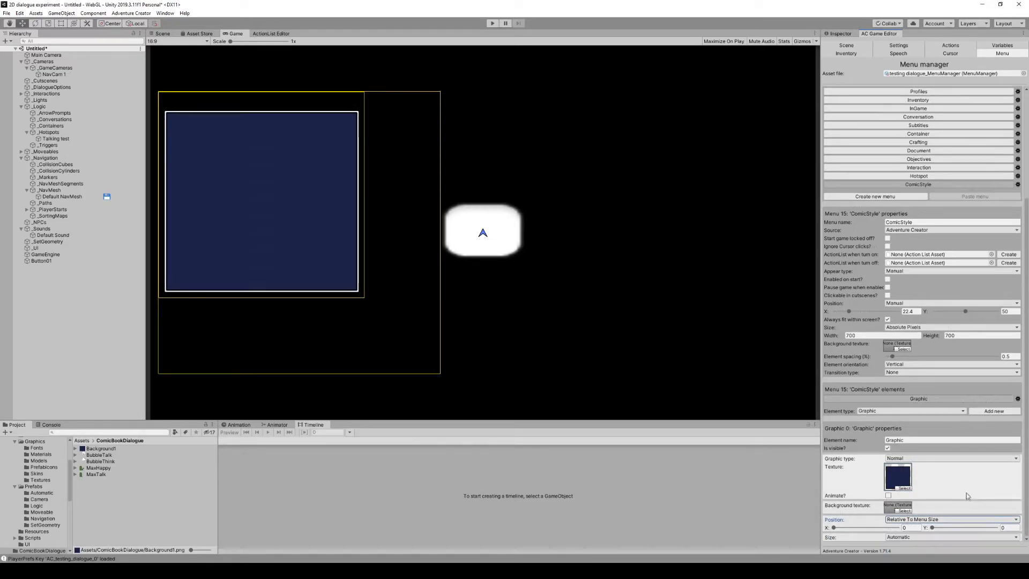
pyautogui.click(915, 537)
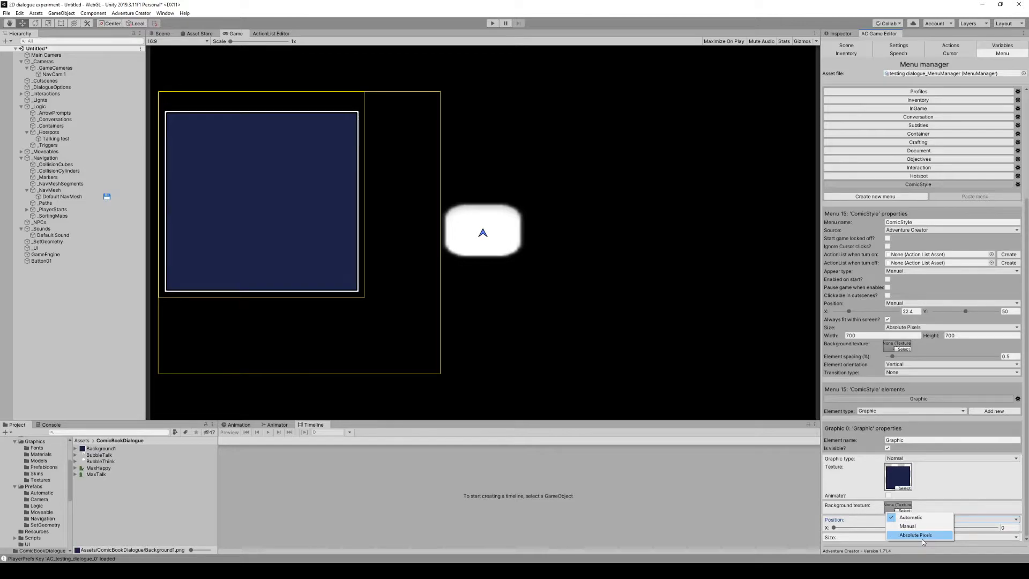
pyautogui.click(922, 539)
pyautogui.scroll(-1, 945, 485)
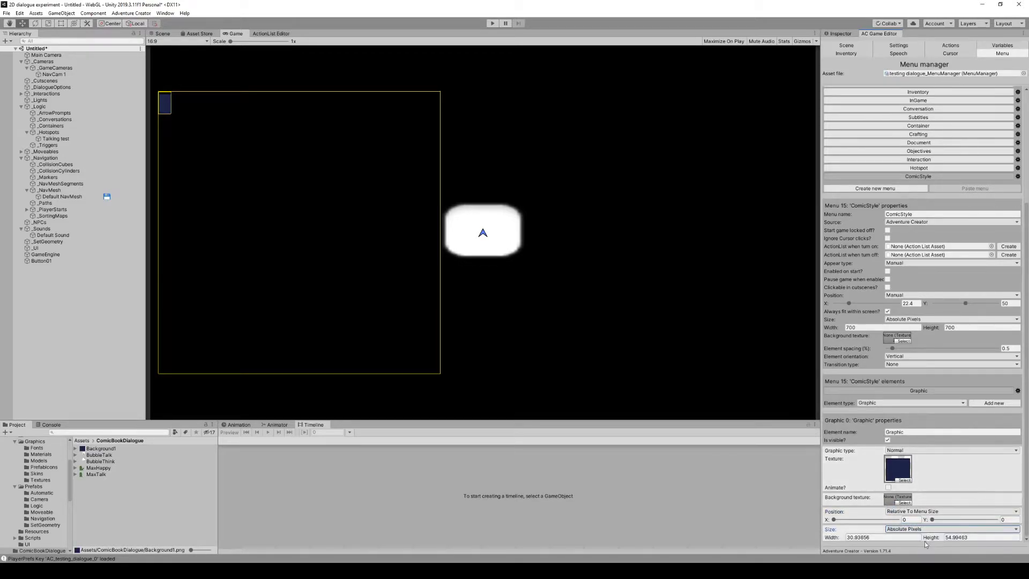
pyautogui.click(884, 538)
pyautogui.write('512')
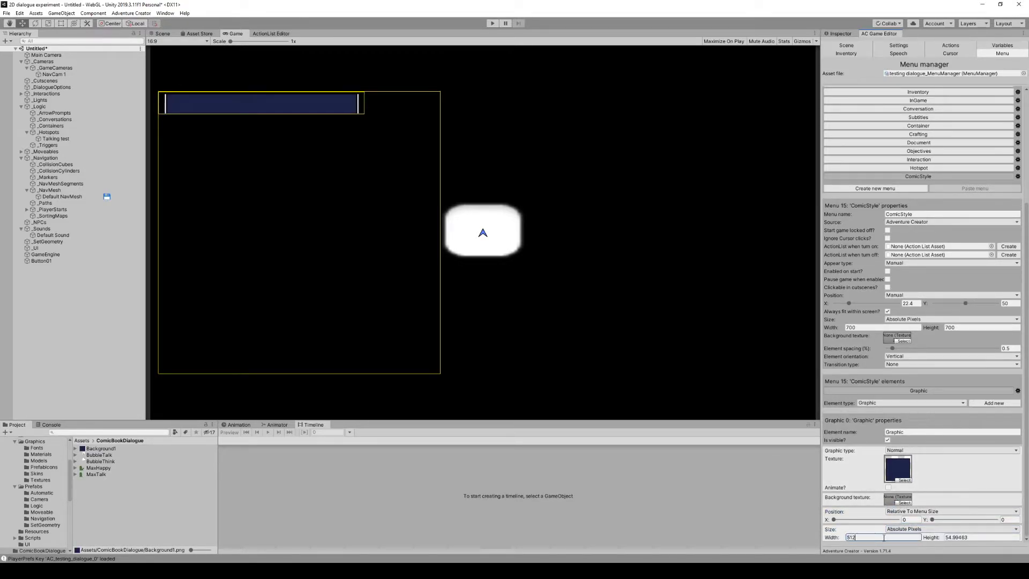
pyautogui.click(970, 537)
pyautogui.write('512')
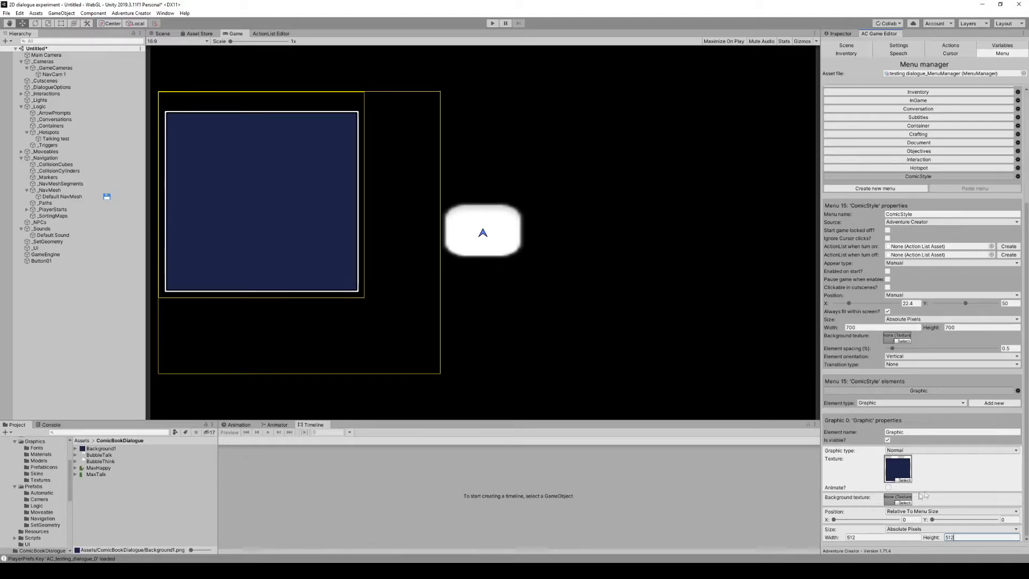
pyautogui.moveTo(932, 520); pyautogui.dragTo(941, 521)
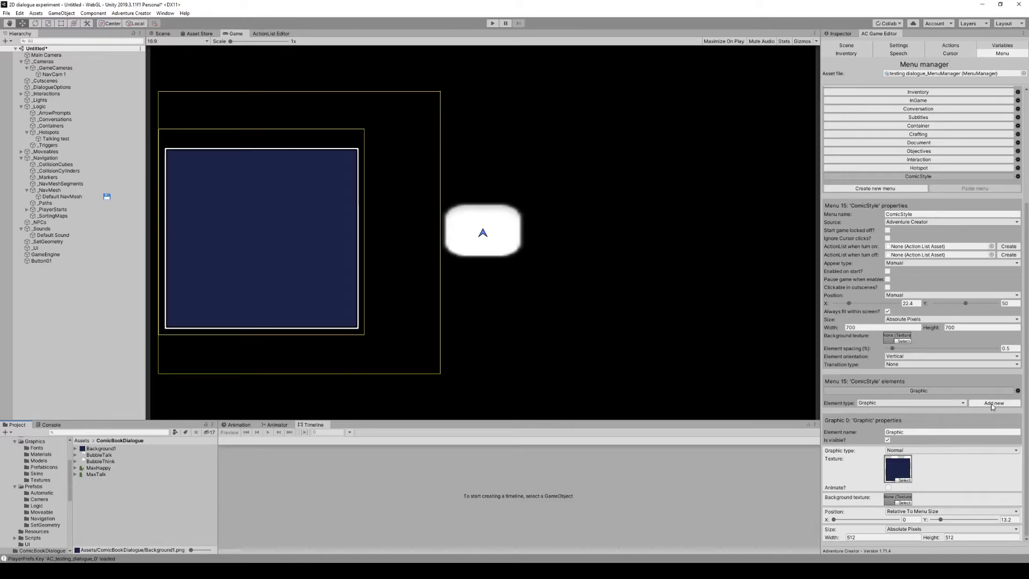
# Step: Rename the graphic to 'Background' and copy the element
pyautogui.click(903, 433)
pyautogui.write('Background')
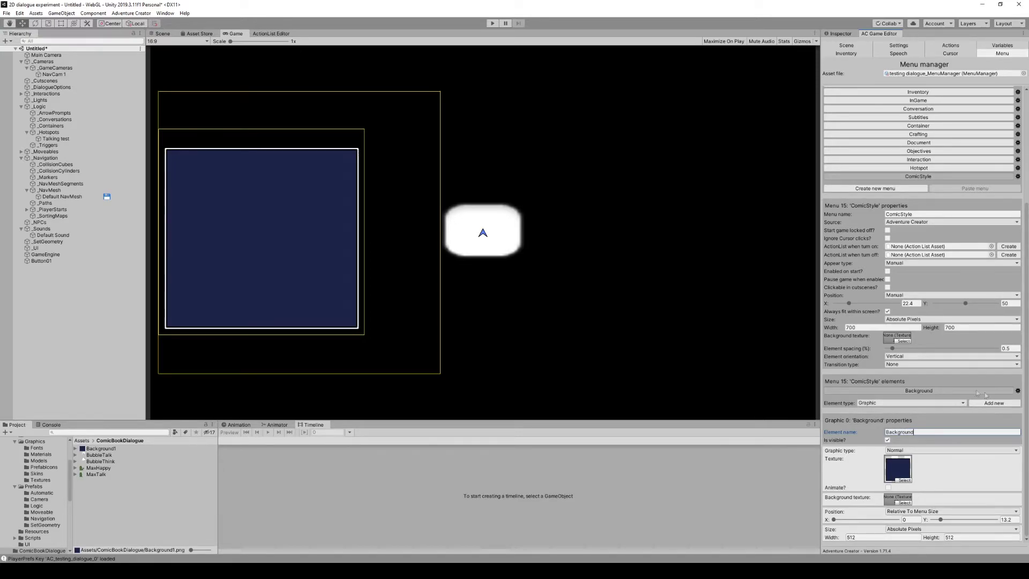
pyautogui.scroll(5, 981, 393)
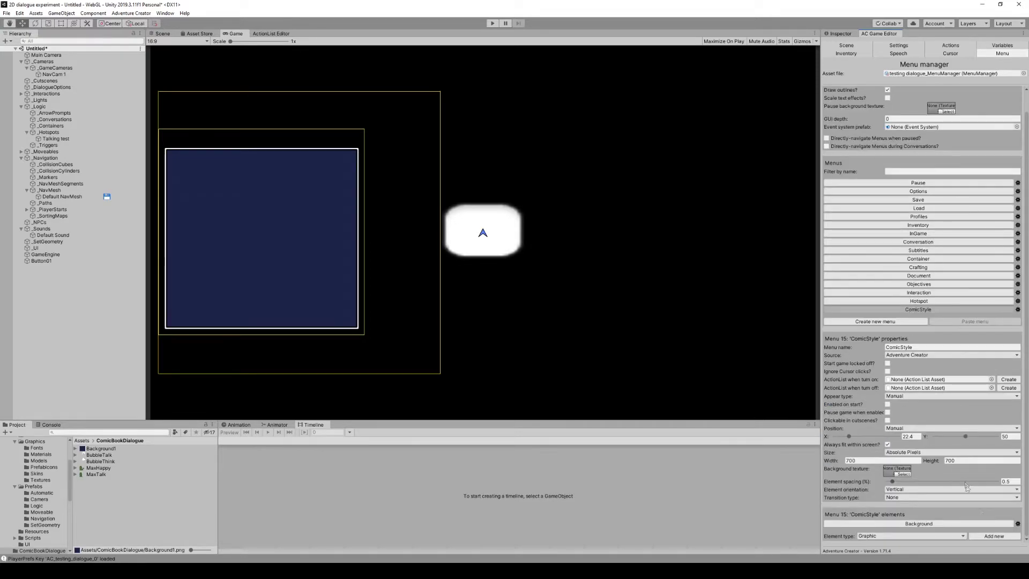
pyautogui.click(1018, 524)
pyautogui.click(1008, 530)
# Step: Duplicate Background into a graphic named 'MaxTalk' with the MaxTalk portrait texture
pyautogui.click(1018, 524)
pyautogui.click(987, 539)
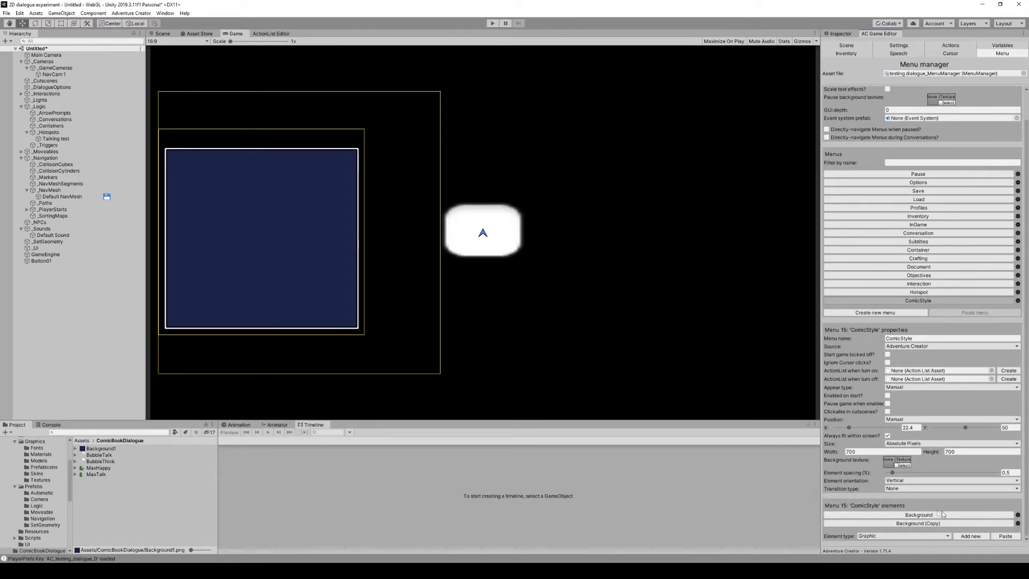
pyautogui.click(932, 524)
pyautogui.scroll(-5, 931, 483)
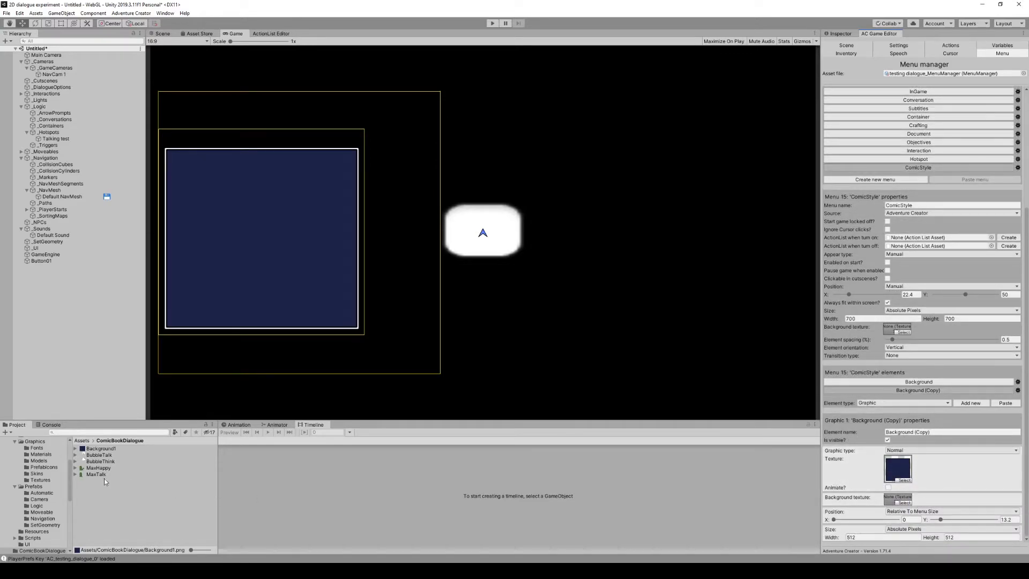
pyautogui.moveTo(100, 475); pyautogui.dragTo(901, 479)
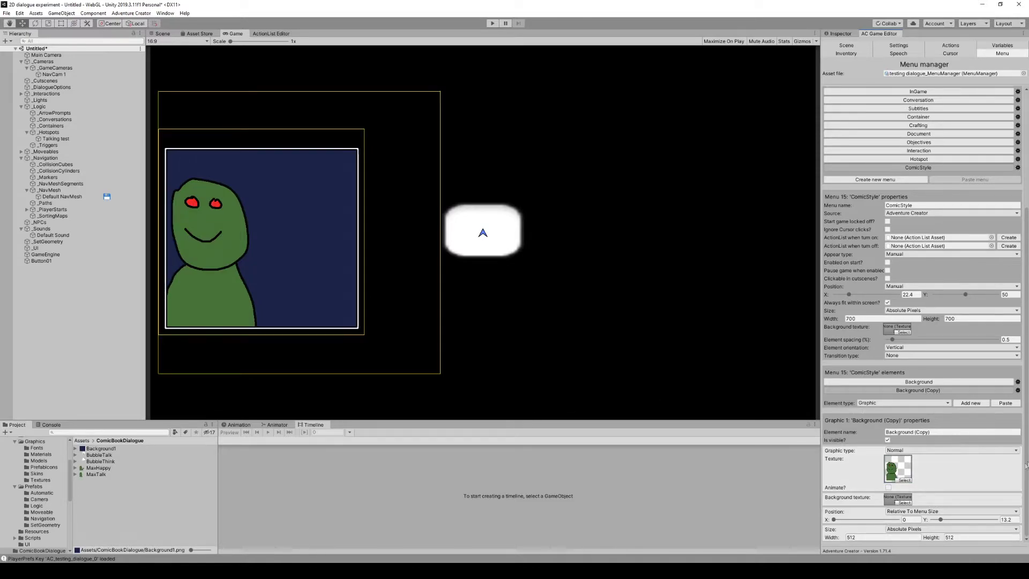
pyautogui.click(911, 432)
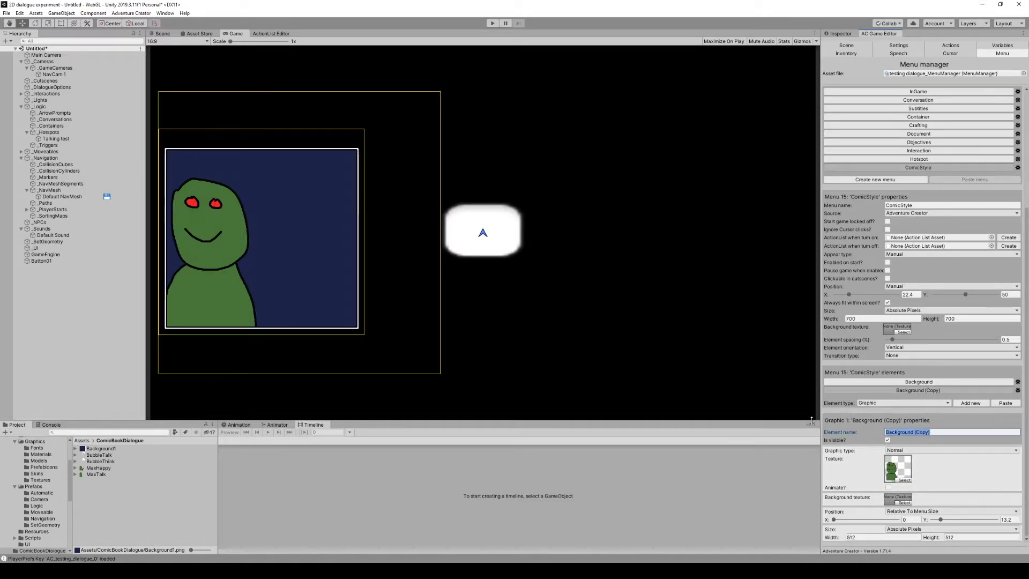
pyautogui.write('M,axTalk')
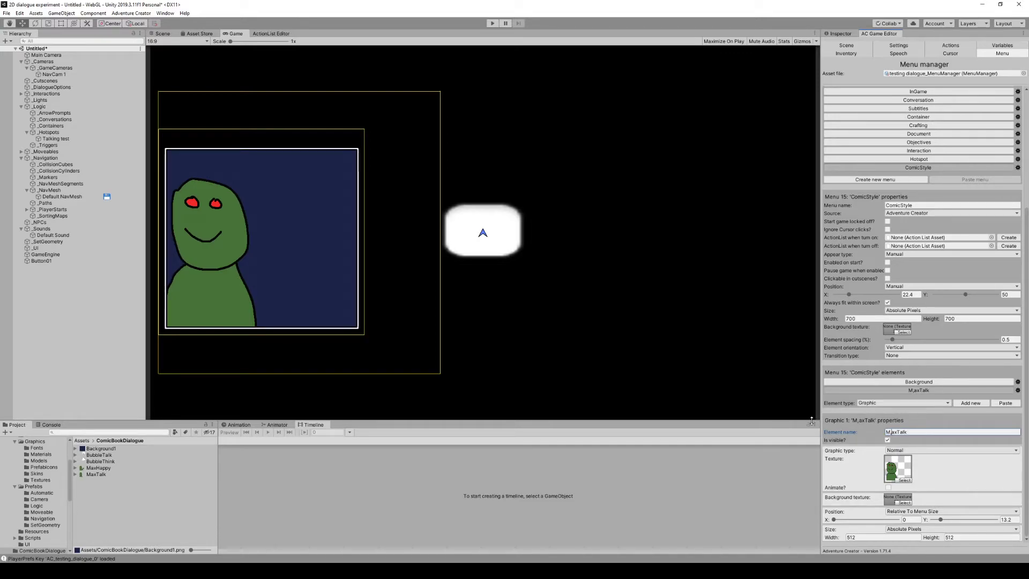
pyautogui.press('BackSpace')
pyautogui.click(711, 460)
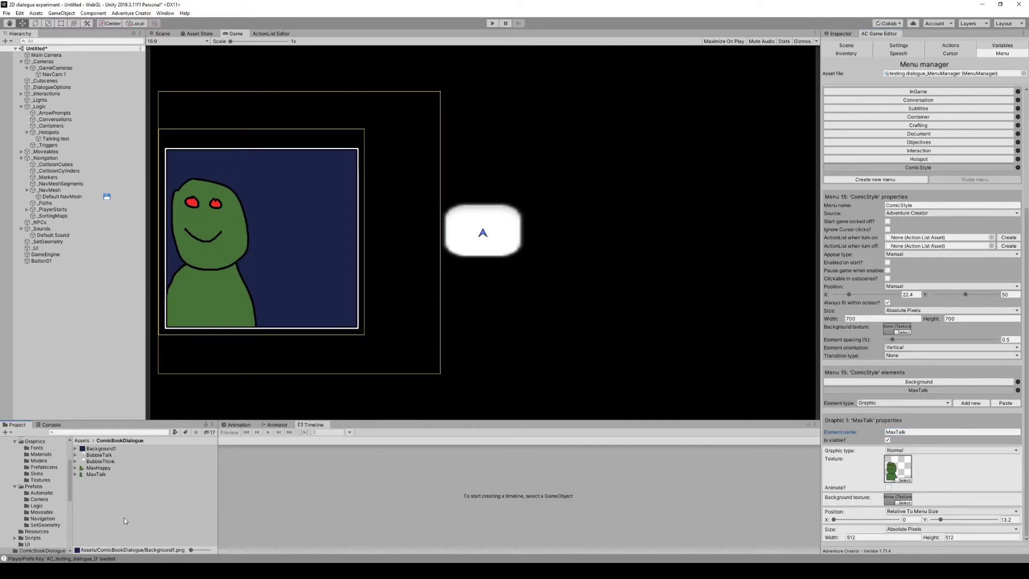
# Step: Duplicate MaxTalk into a 'MaxHappy' graphic using the MaxHappy portrait texture
pyautogui.click(1018, 390)
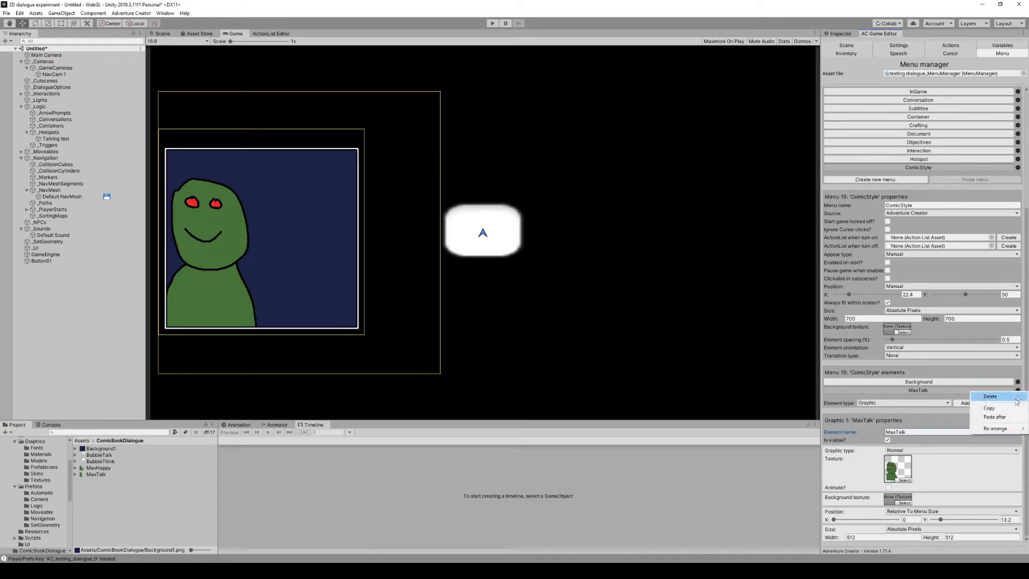
pyautogui.click(987, 397)
pyautogui.click(1018, 390)
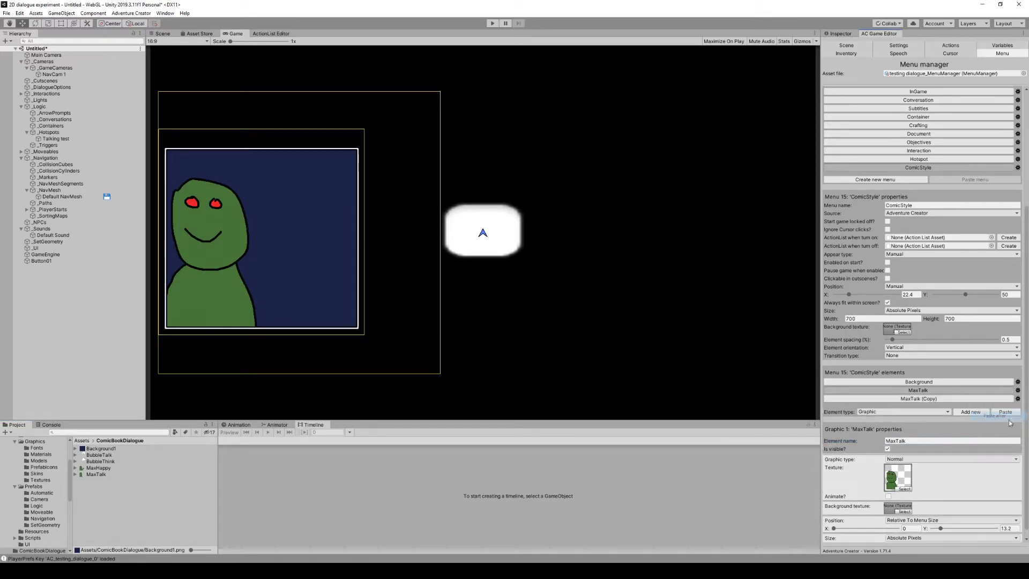
pyautogui.click(1016, 417)
pyautogui.click(911, 439)
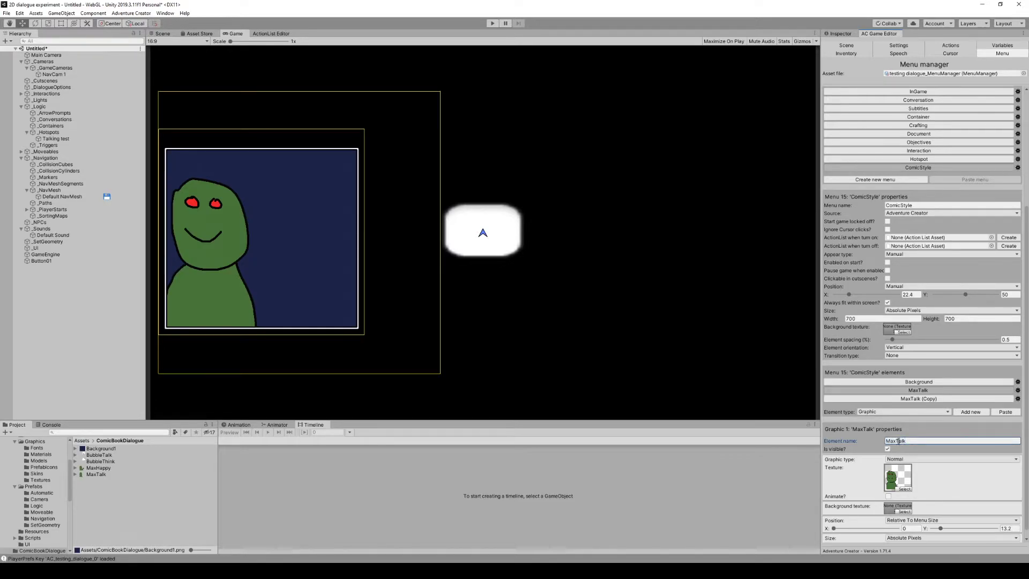
pyautogui.moveTo(896, 441); pyautogui.dragTo(983, 449)
pyautogui.write('Happy')
pyautogui.moveTo(98, 467); pyautogui.dragTo(902, 480)
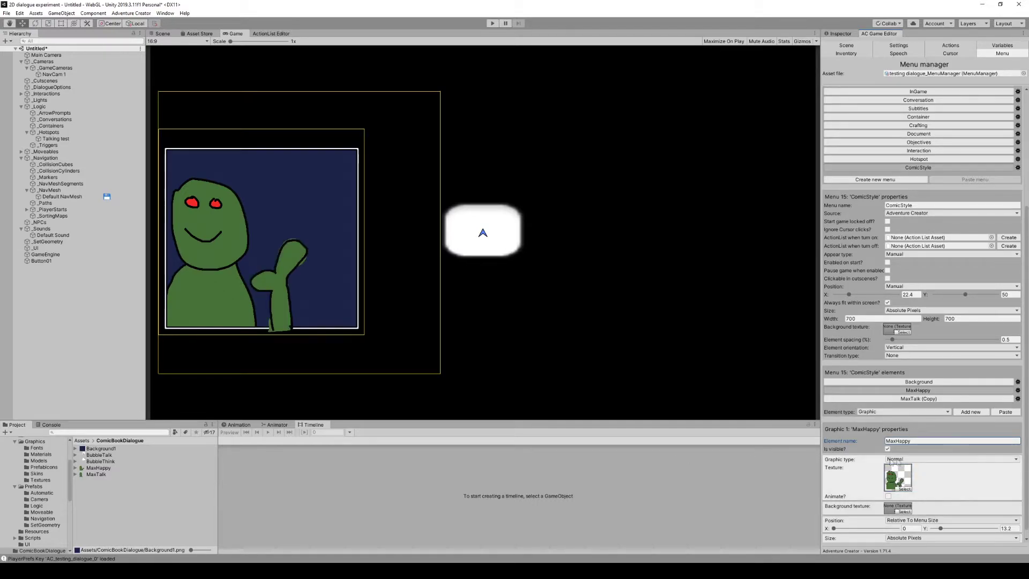
# Step: Hide the MaxHappy and MaxTalk graphics and remove the '(Copy)' suffix from the name
pyautogui.click(887, 450)
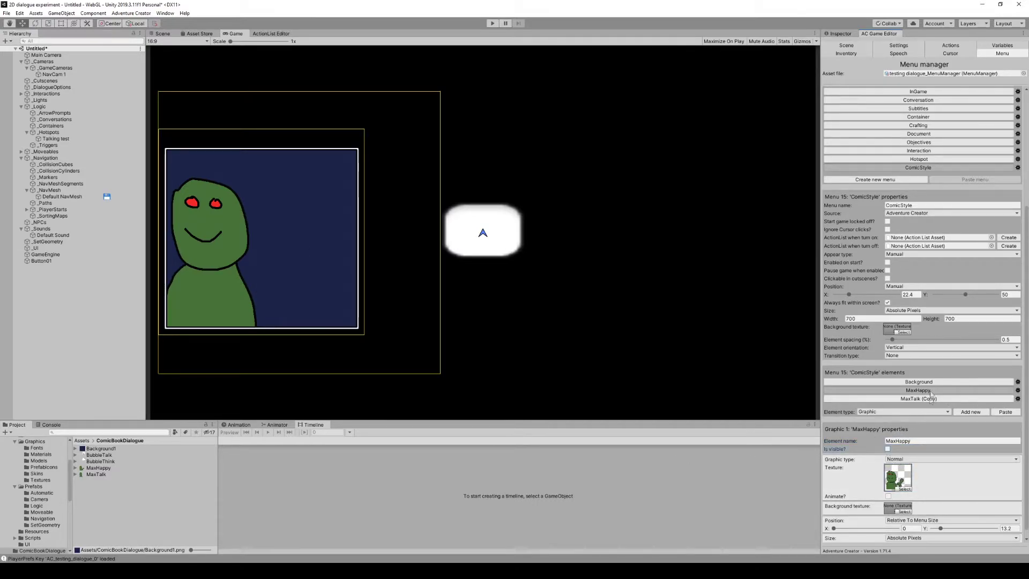
pyautogui.click(934, 396)
pyautogui.click(888, 450)
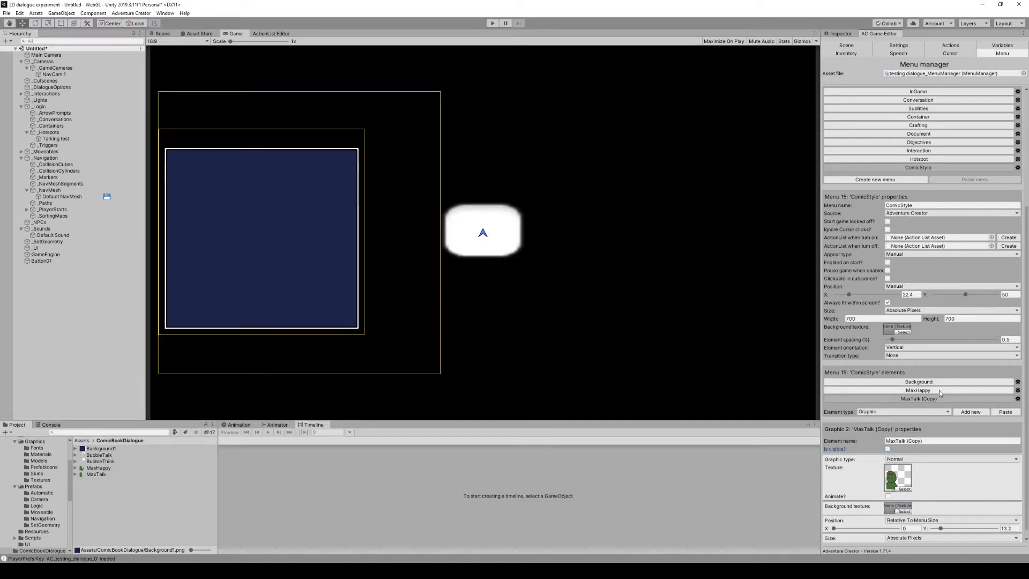
pyautogui.moveTo(908, 441); pyautogui.dragTo(974, 442)
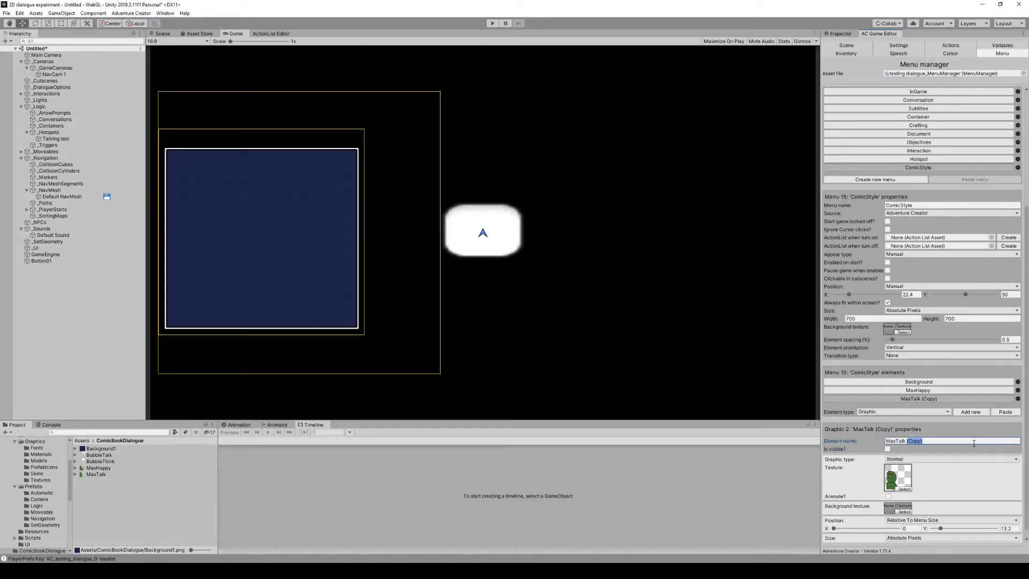
pyautogui.press('BackSpace')
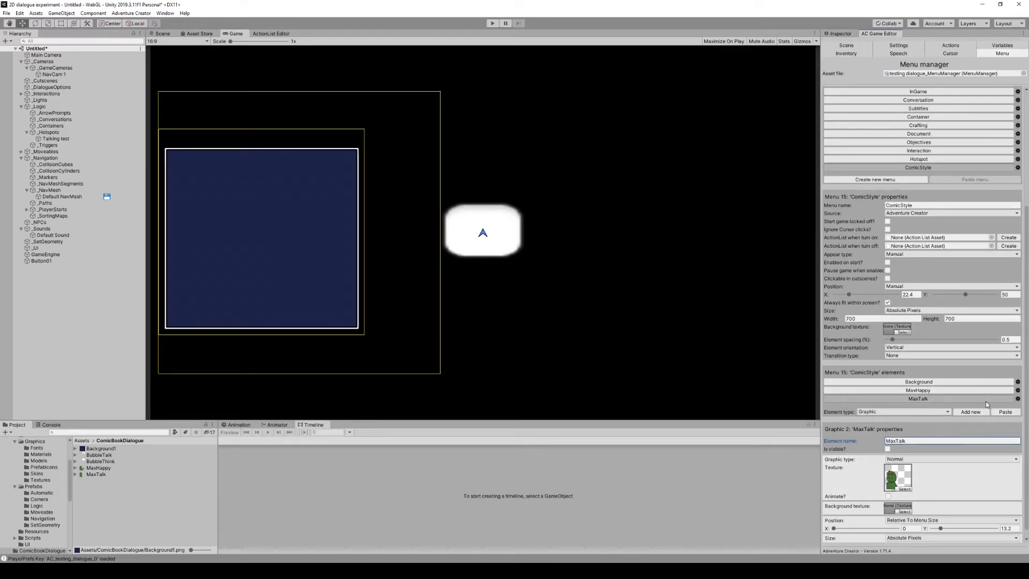
# Step: Duplicate MaxTalk into a 'BubbleTalk' graphic with the speech bubble texture
pyautogui.click(1019, 400)
pyautogui.click(997, 423)
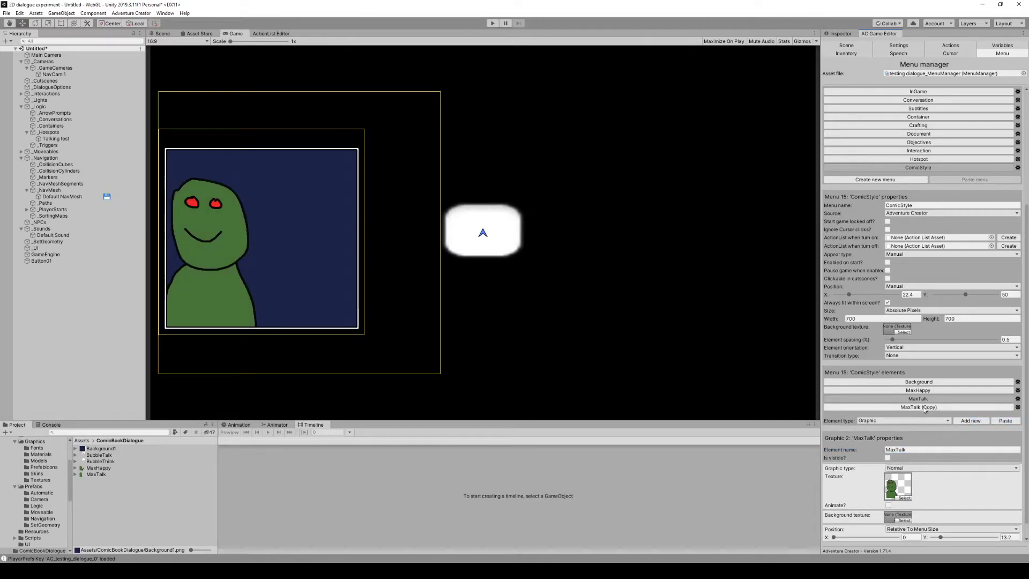
pyautogui.click(942, 450)
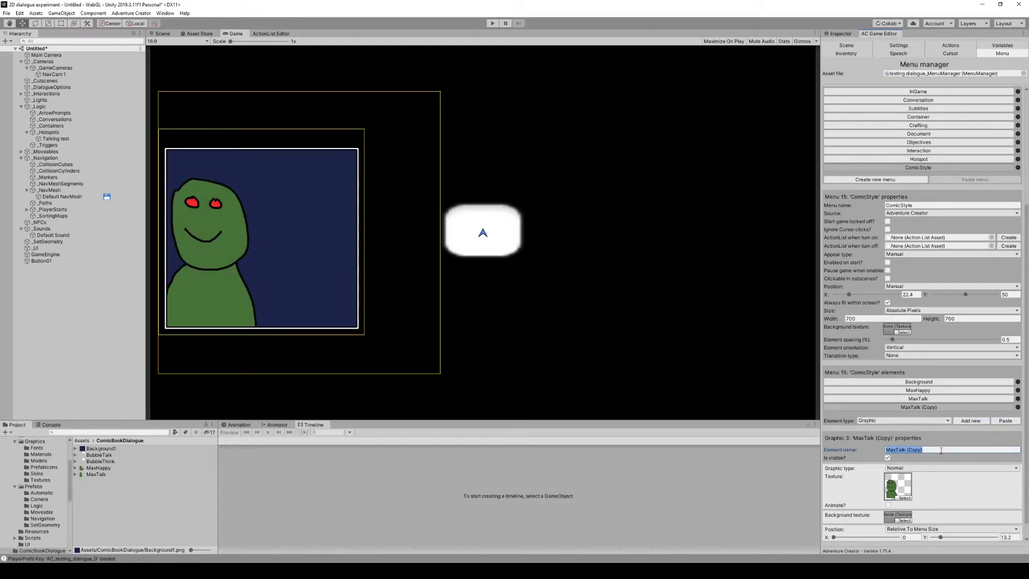
pyautogui.write('Bubbl')
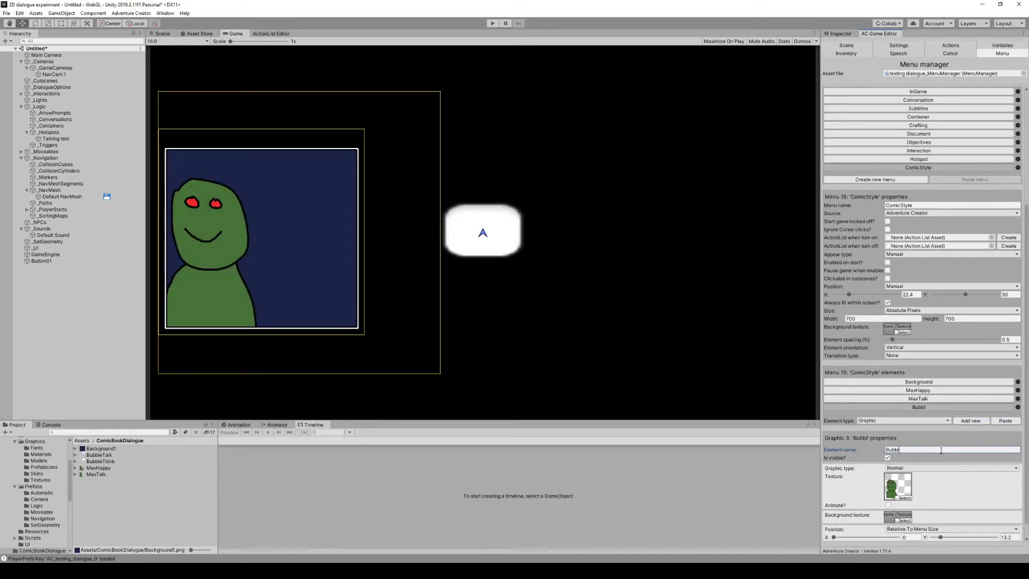
pyautogui.write('eTalk')
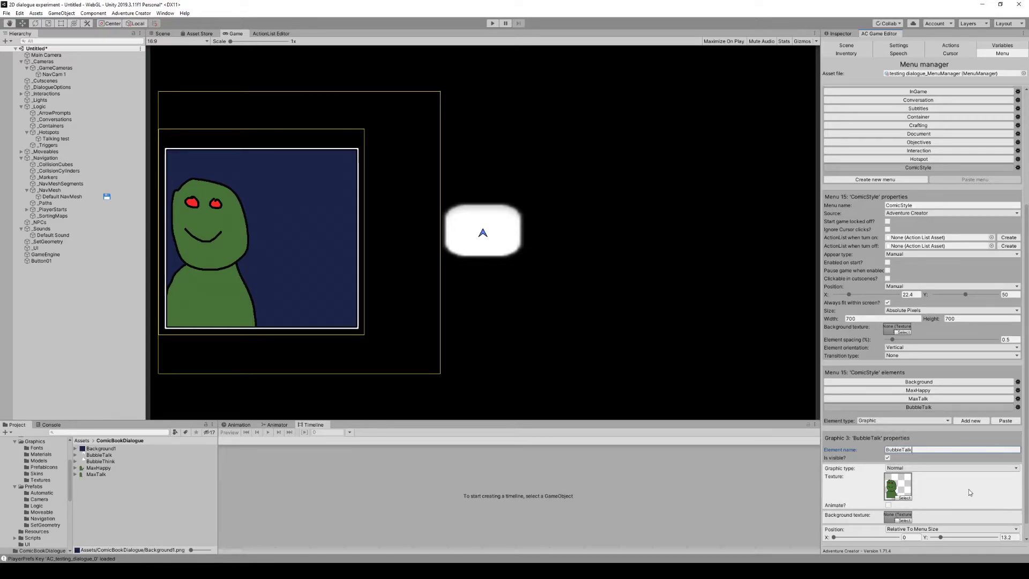
pyautogui.moveTo(106, 457); pyautogui.dragTo(902, 490)
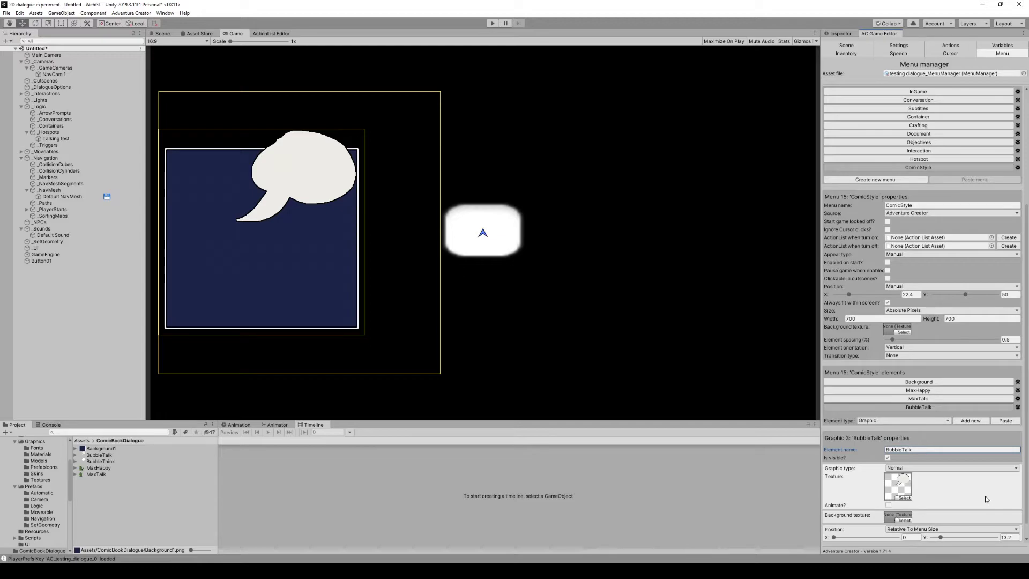
# Step: Add another copy named 'BubbleThink' with the thought cloud texture
pyautogui.click(1018, 408)
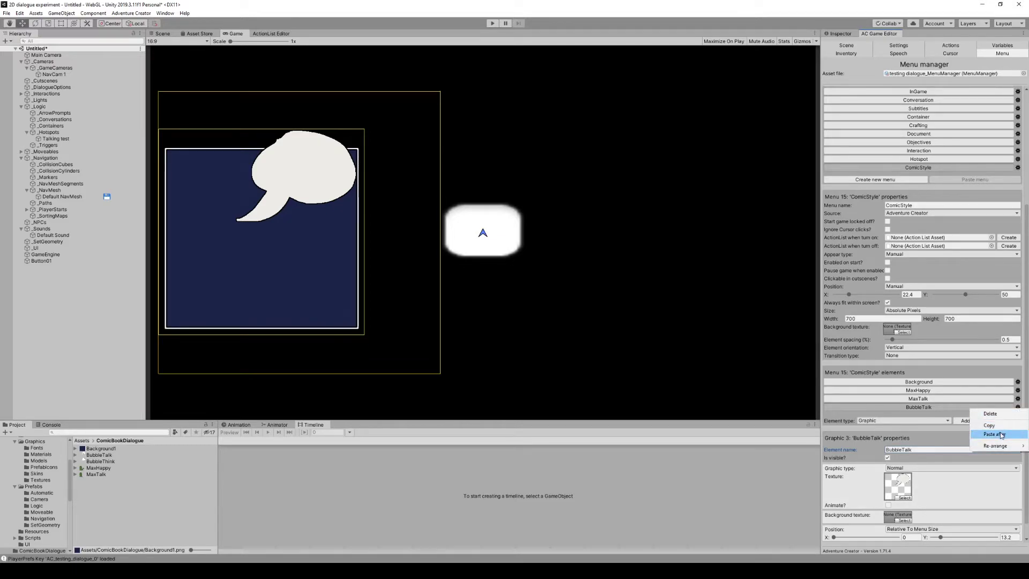
pyautogui.click(995, 434)
pyautogui.click(926, 459)
pyautogui.click(926, 458)
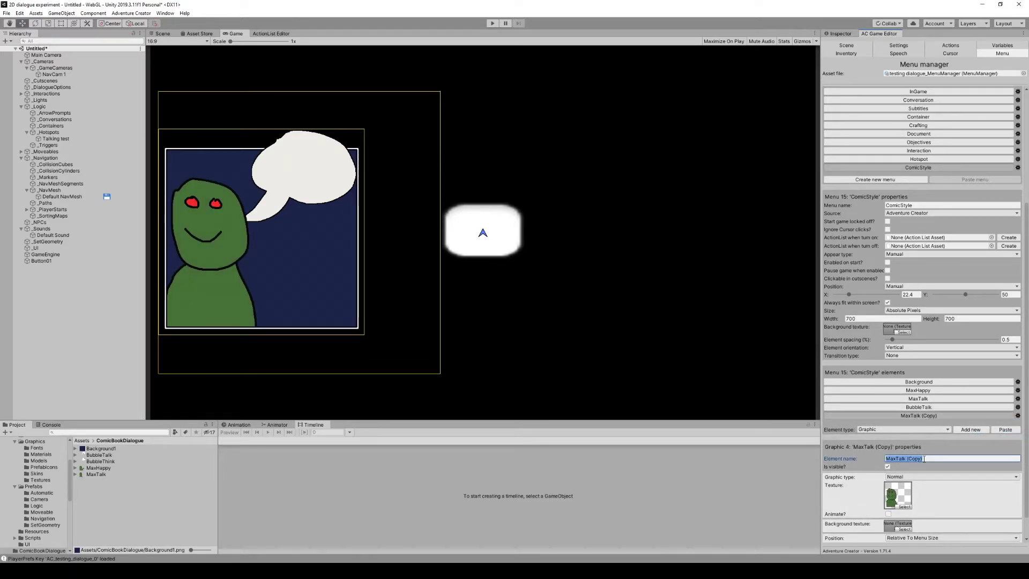
pyautogui.write('BubbleThink')
pyautogui.moveTo(101, 462); pyautogui.dragTo(898, 494)
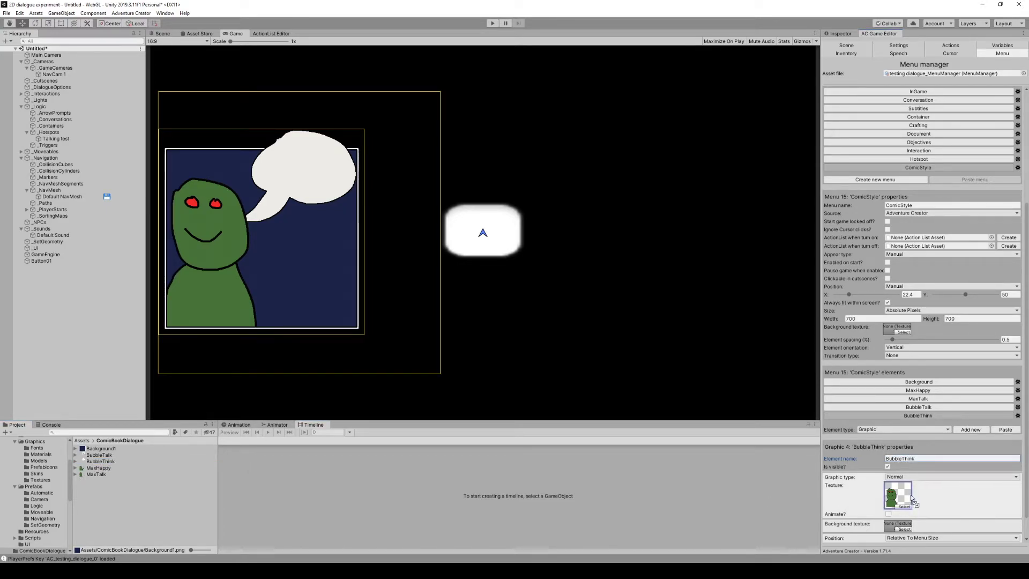
# Step: Untick Is visible on BubbleThink, BubbleTalk and Background
pyautogui.click(888, 466)
pyautogui.click(927, 409)
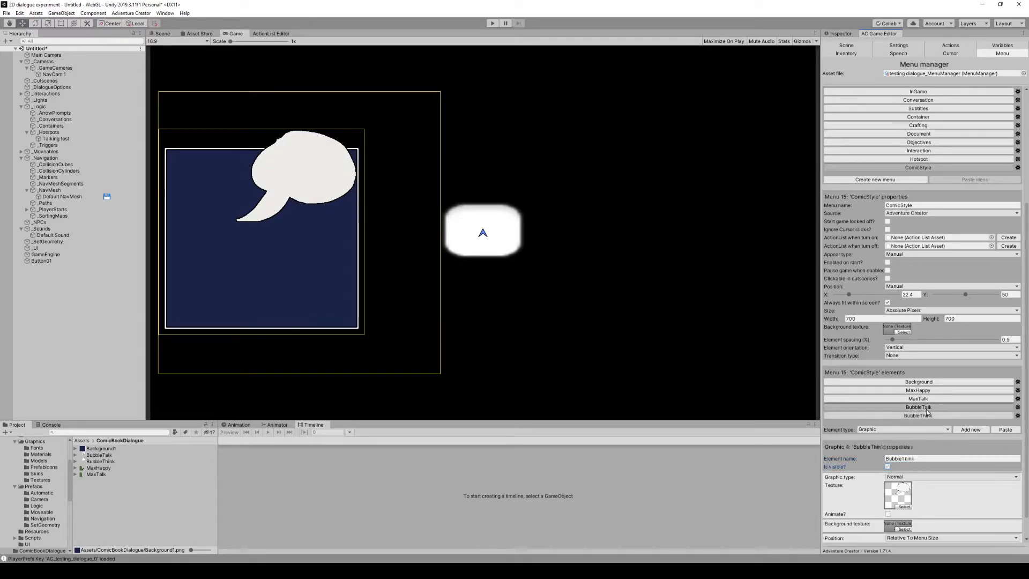
pyautogui.click(888, 467)
pyautogui.click(911, 381)
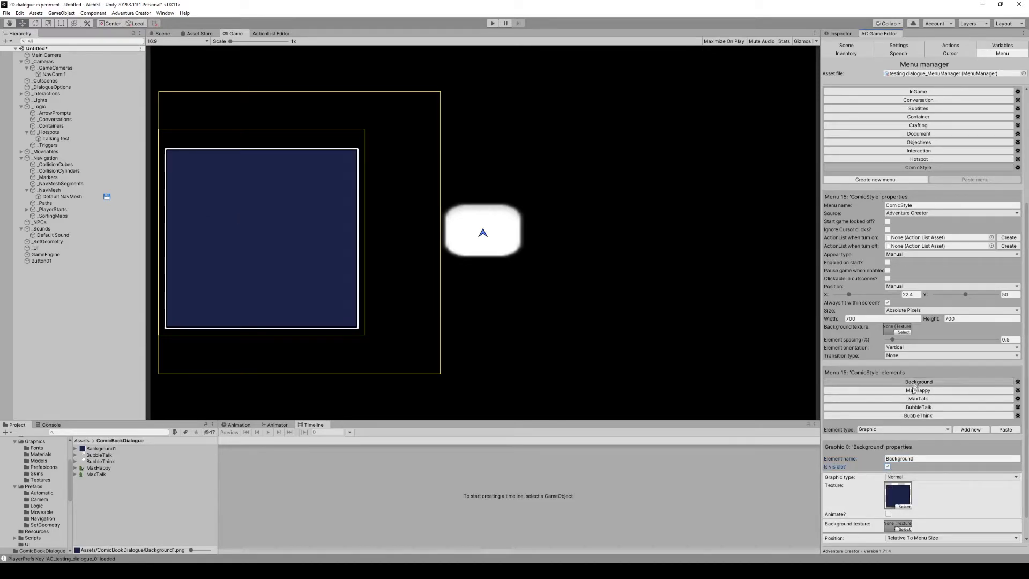
pyautogui.click(887, 466)
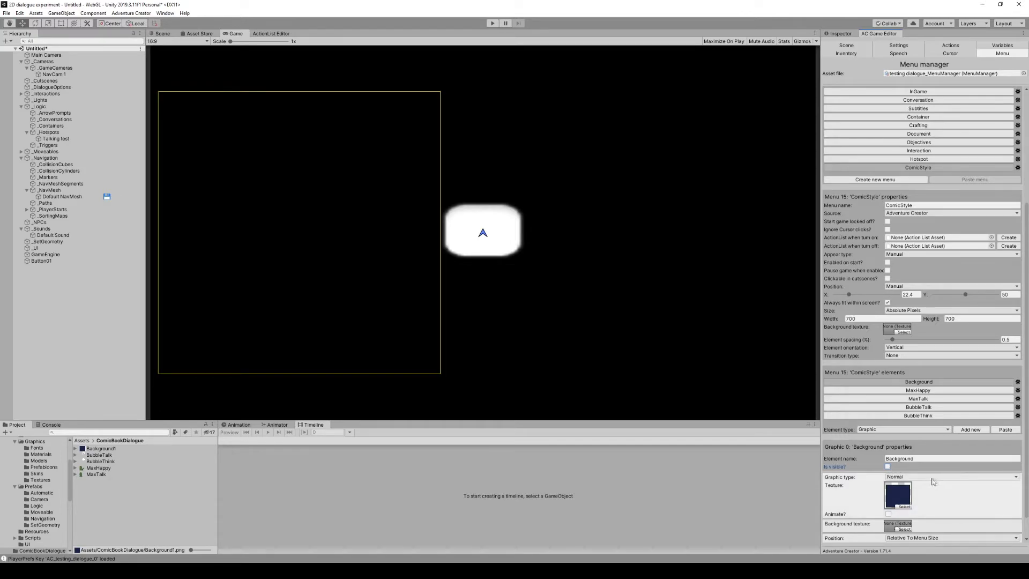
# Step: Make the Background, MaxHappy and BubbleThink graphics visible again in the preview
pyautogui.click(887, 467)
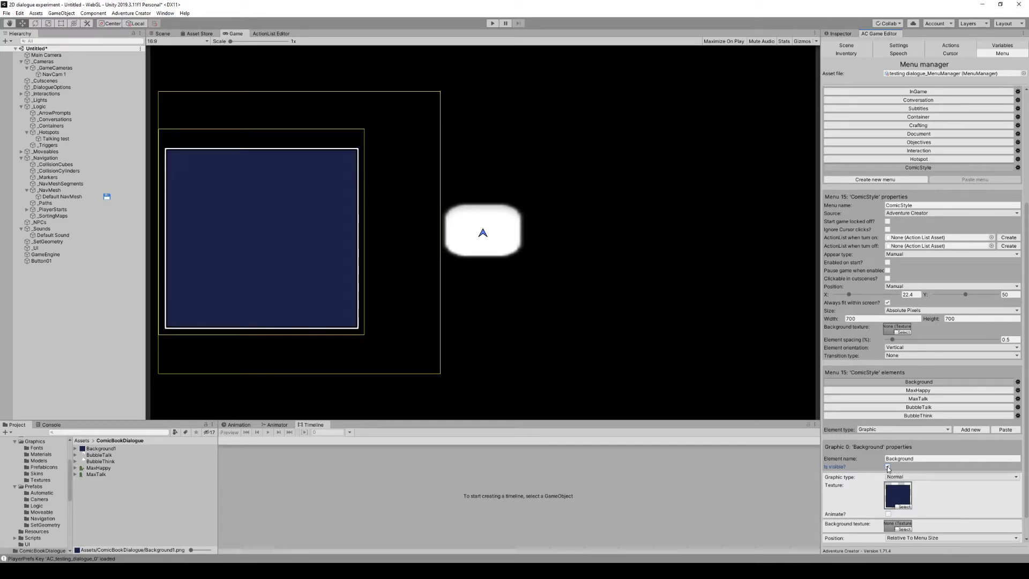
pyautogui.click(928, 391)
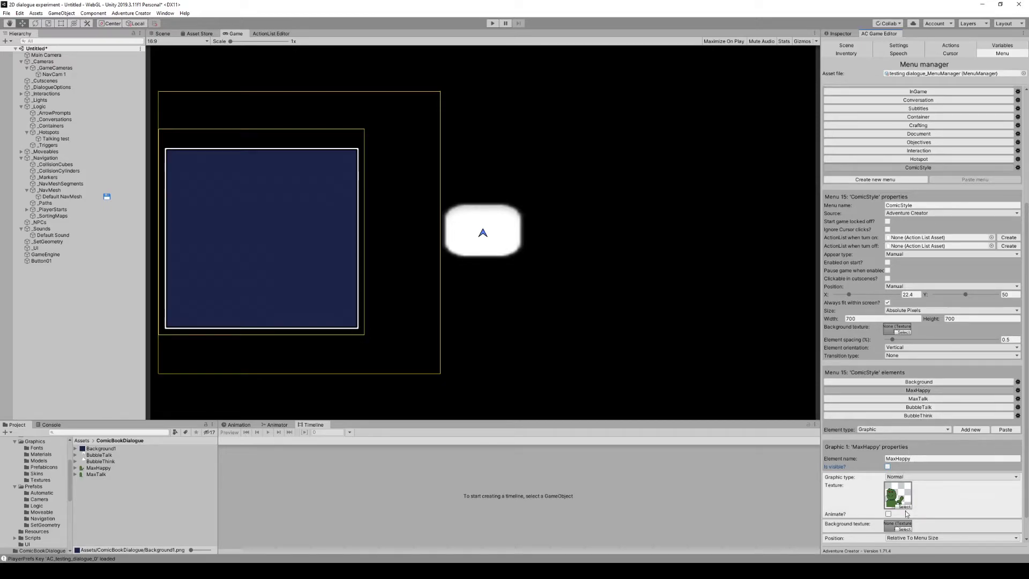
pyautogui.click(887, 466)
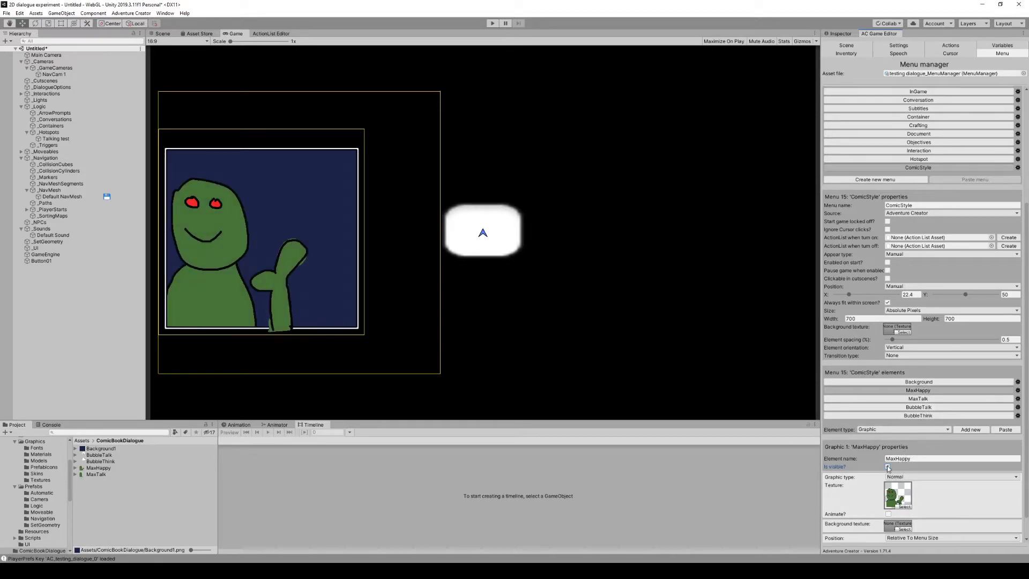
pyautogui.click(927, 416)
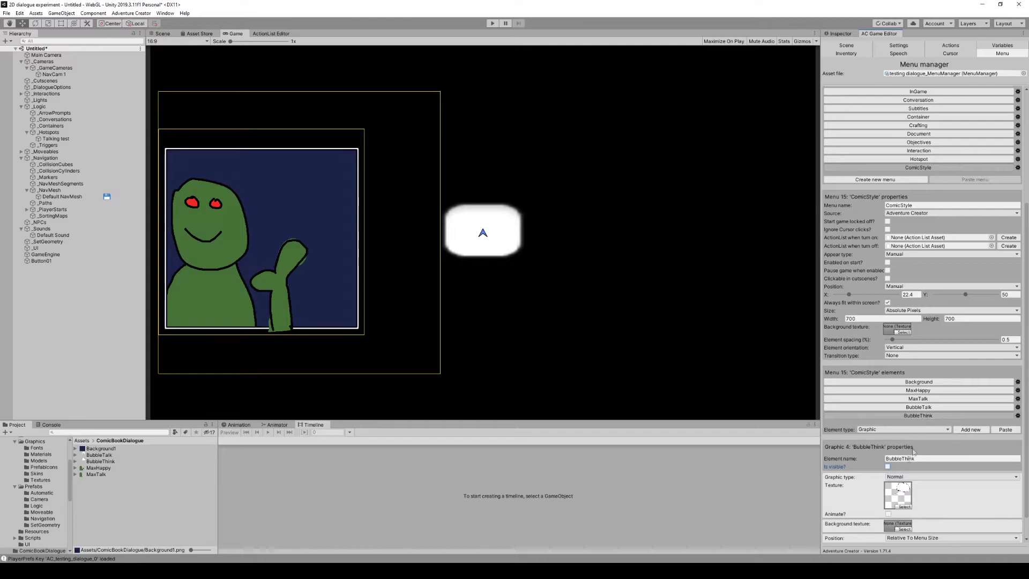
pyautogui.click(888, 466)
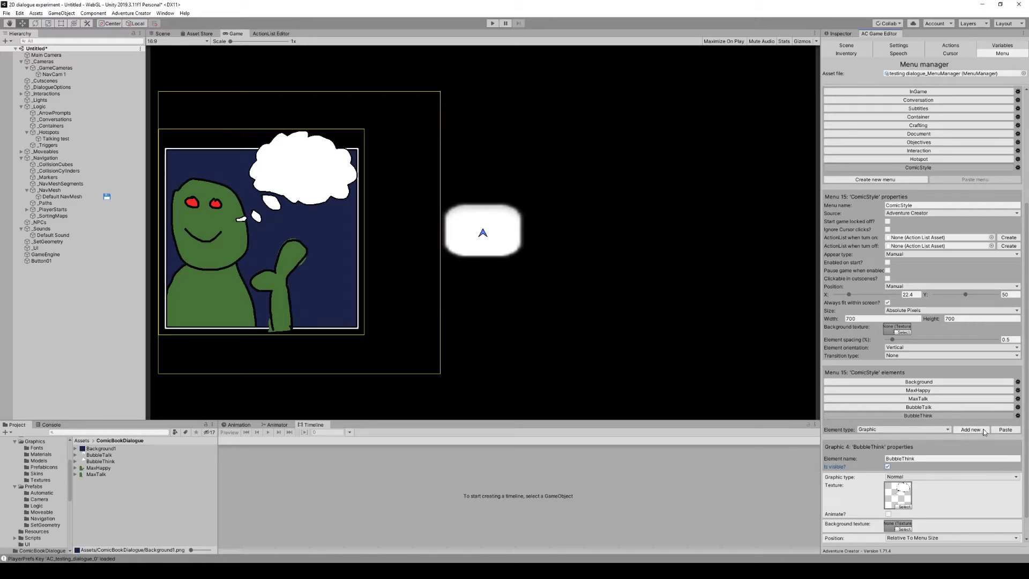
# Step: Add a new Label element to ComicStyle named 'Dialogue'
pyautogui.click(946, 430)
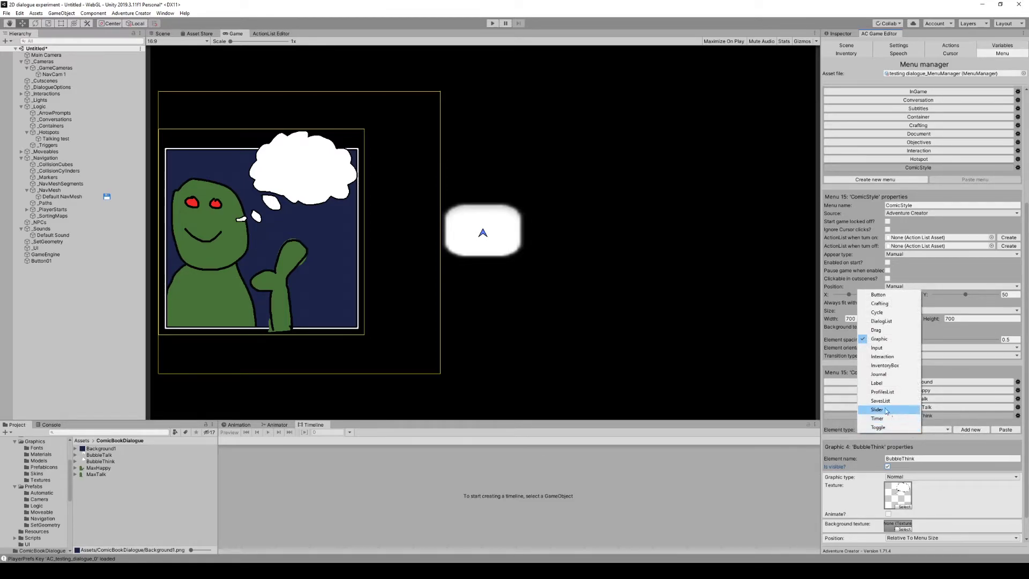
pyautogui.click(891, 382)
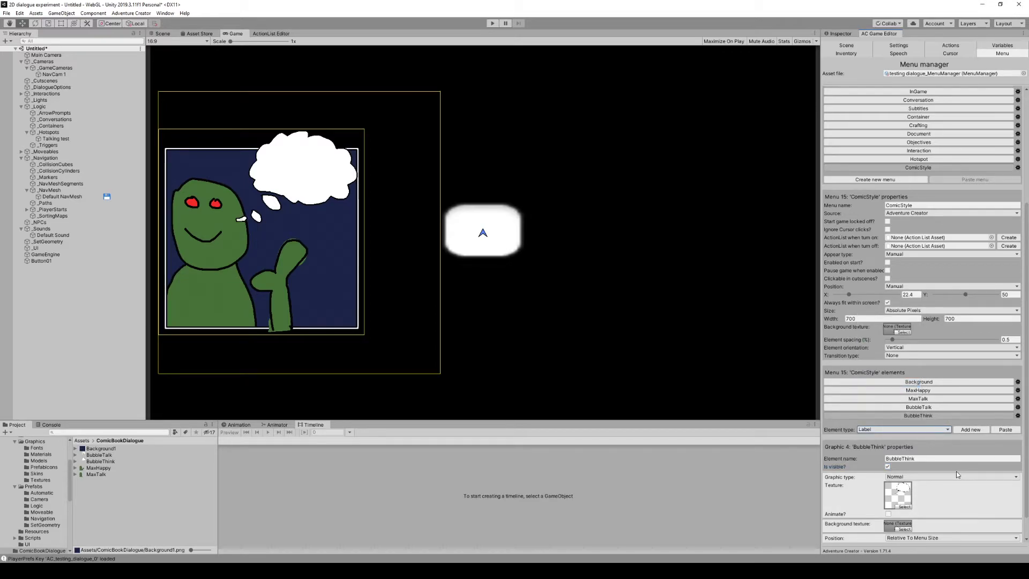
pyautogui.click(971, 430)
pyautogui.click(902, 468)
pyautogui.write('Dialogue')
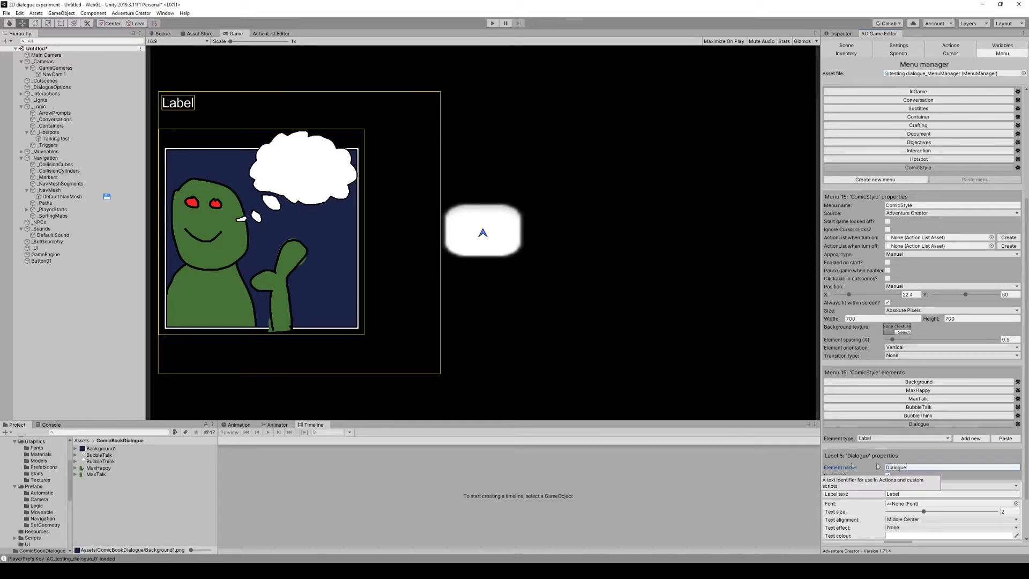
# Step: Set the label type to Dialogue Line and its text colour to black (000000)
pyautogui.scroll(-3, 882, 448)
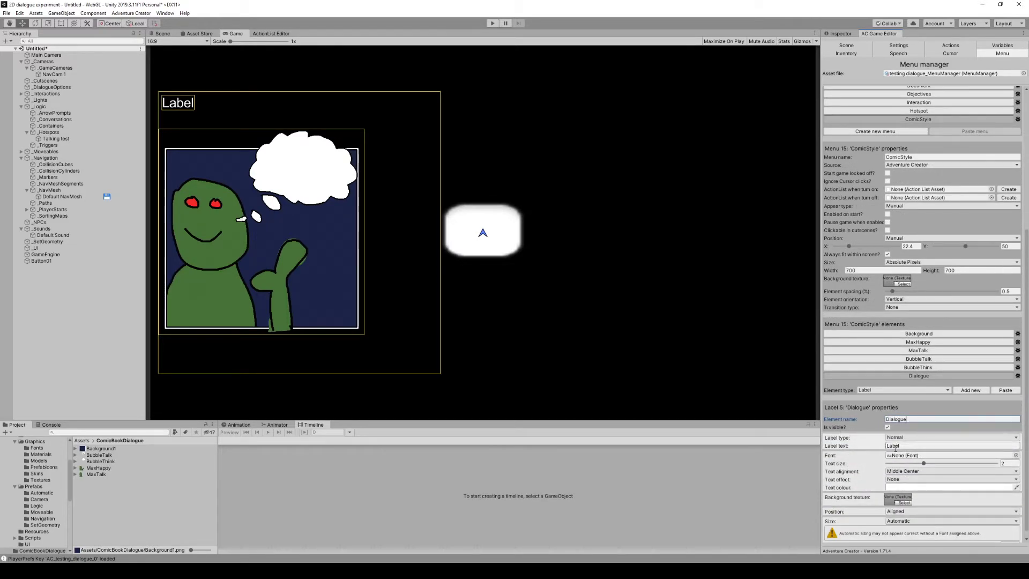
pyautogui.click(996, 438)
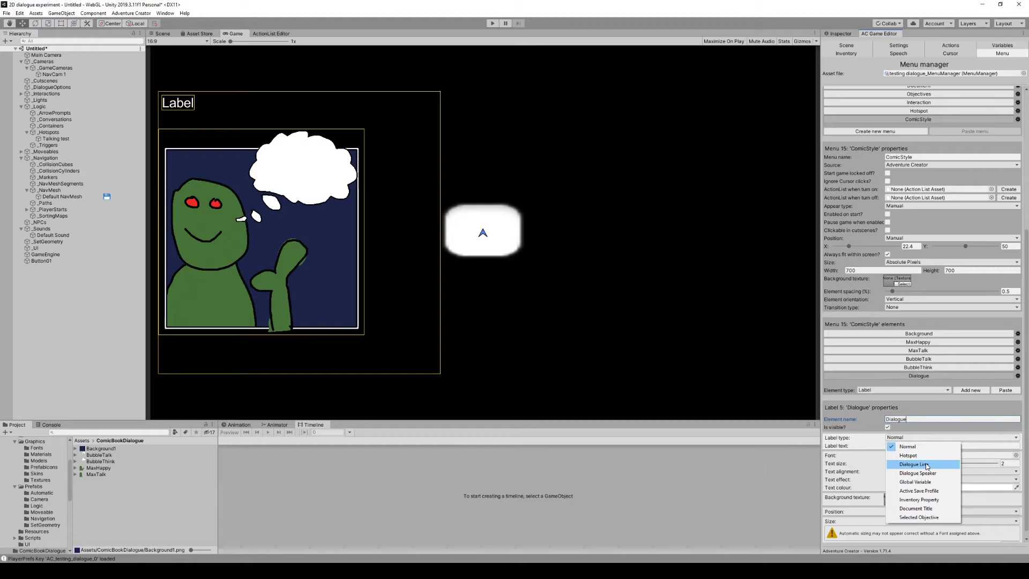
pyautogui.click(927, 466)
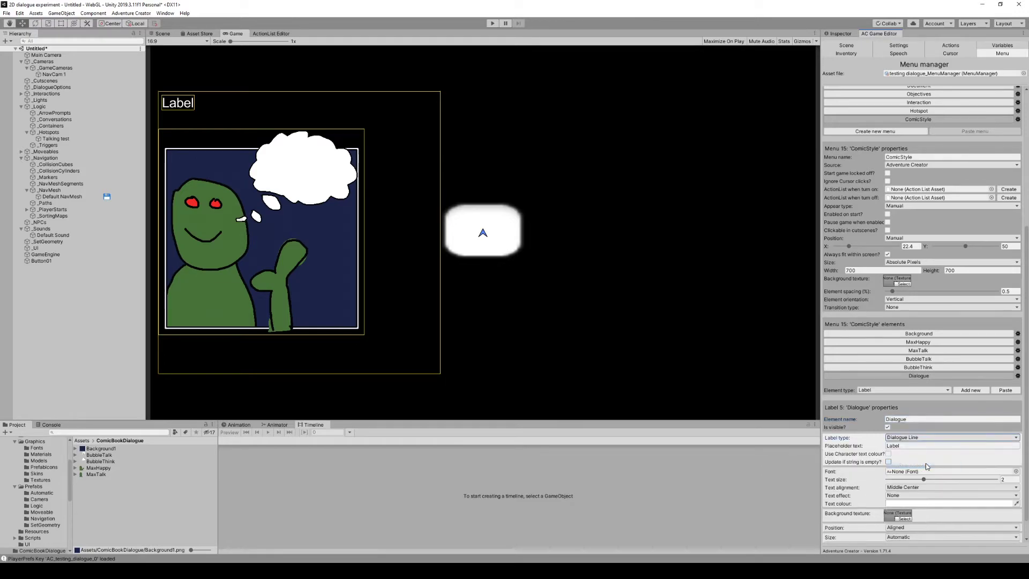
pyautogui.click(895, 505)
pyautogui.moveTo(578, 165); pyautogui.dragTo(655, 223)
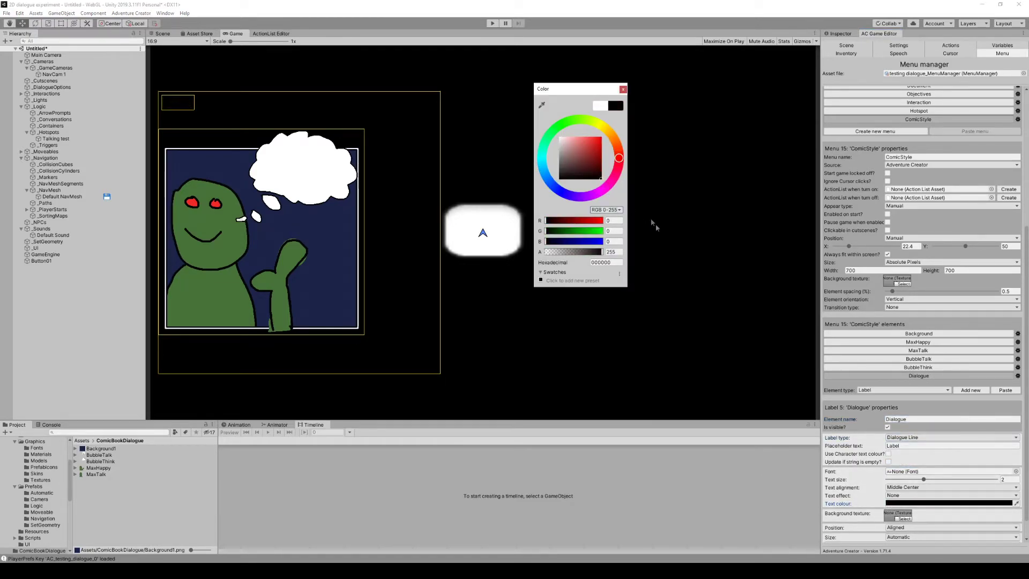
pyautogui.click(975, 517)
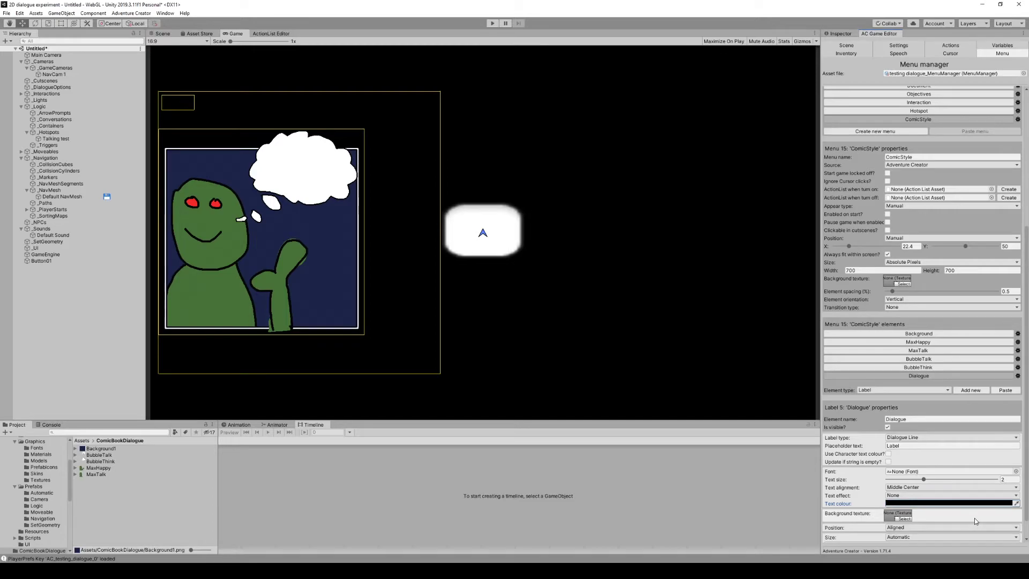
pyautogui.scroll(-1, 978, 514)
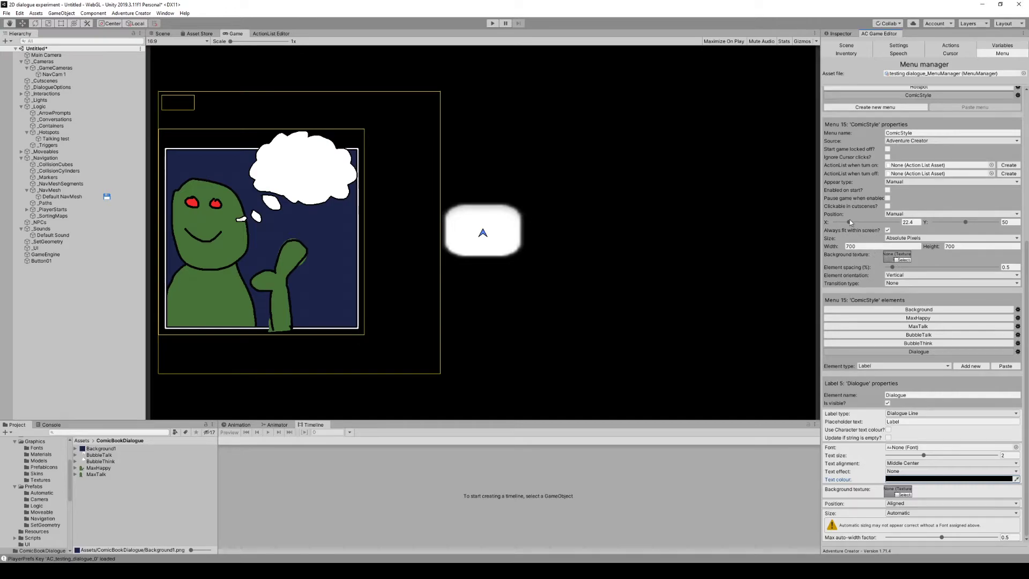
# Step: Position the Dialogue label relative to menu size at about X 38.4, Y 23.3 with placeholder 'I like cheese'
pyautogui.moveTo(850, 221); pyautogui.dragTo(850, 222)
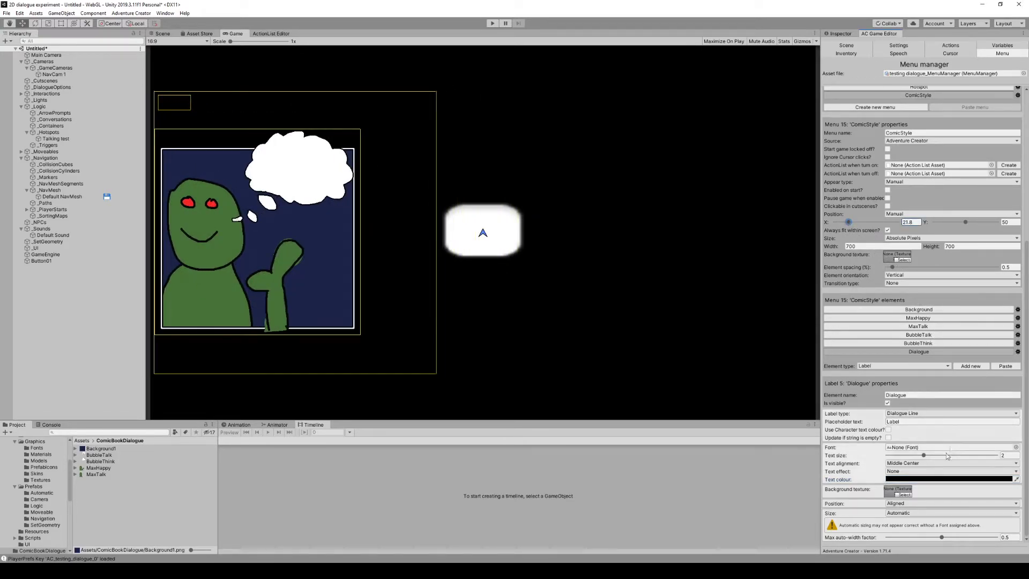
pyautogui.click(898, 505)
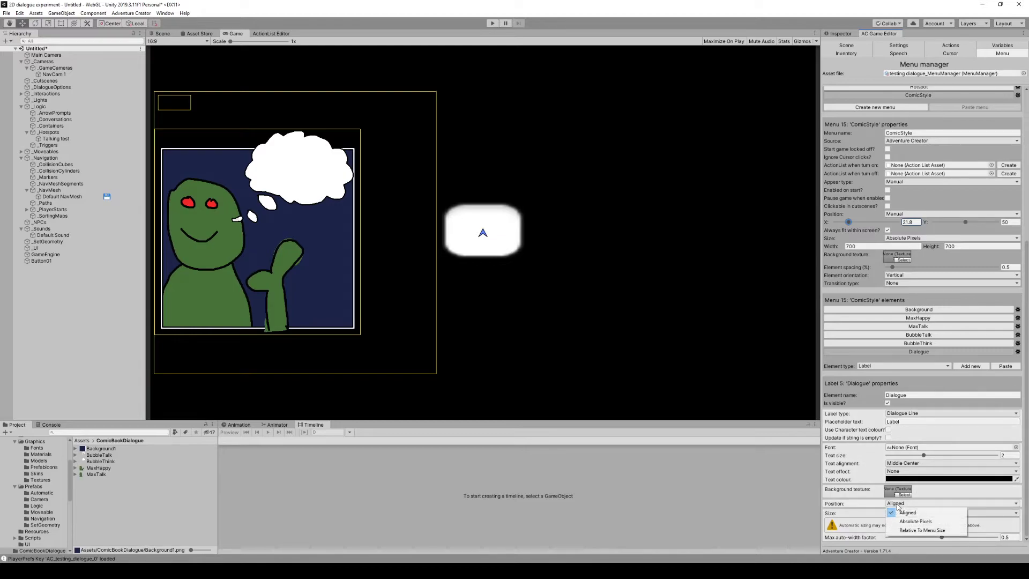
pyautogui.click(921, 531)
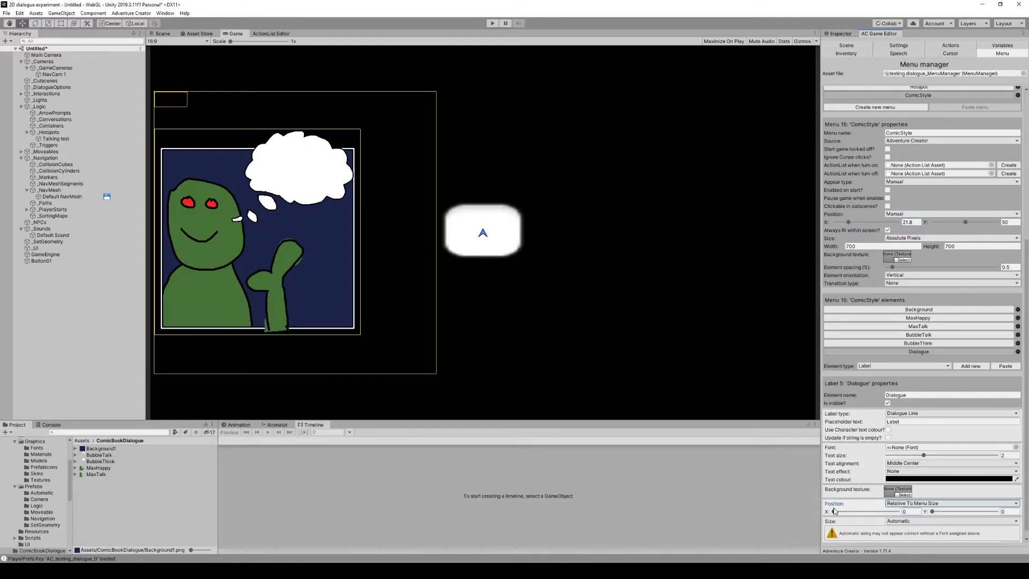
pyautogui.moveTo(834, 511); pyautogui.dragTo(863, 511)
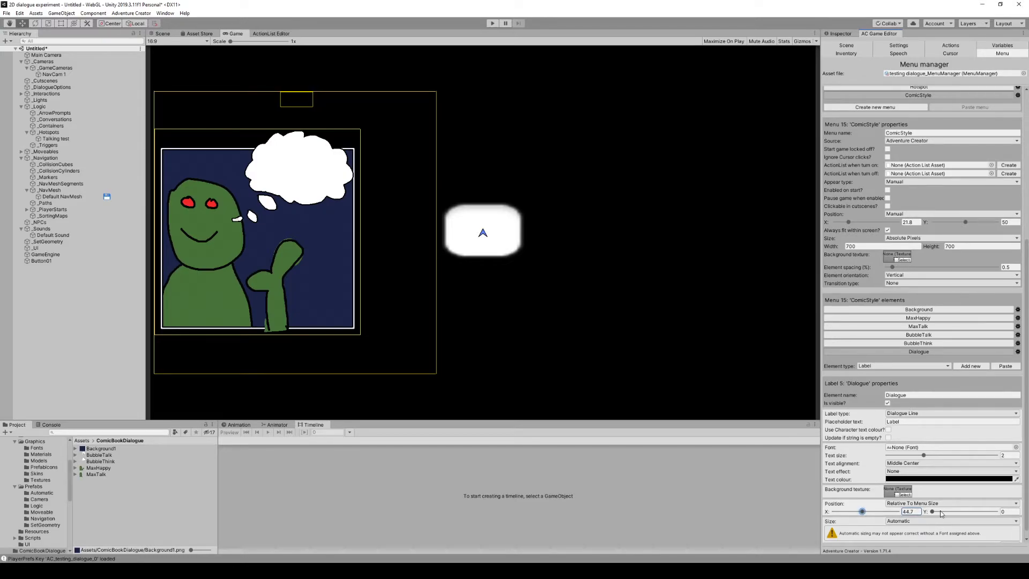
pyautogui.moveTo(936, 514); pyautogui.dragTo(948, 513)
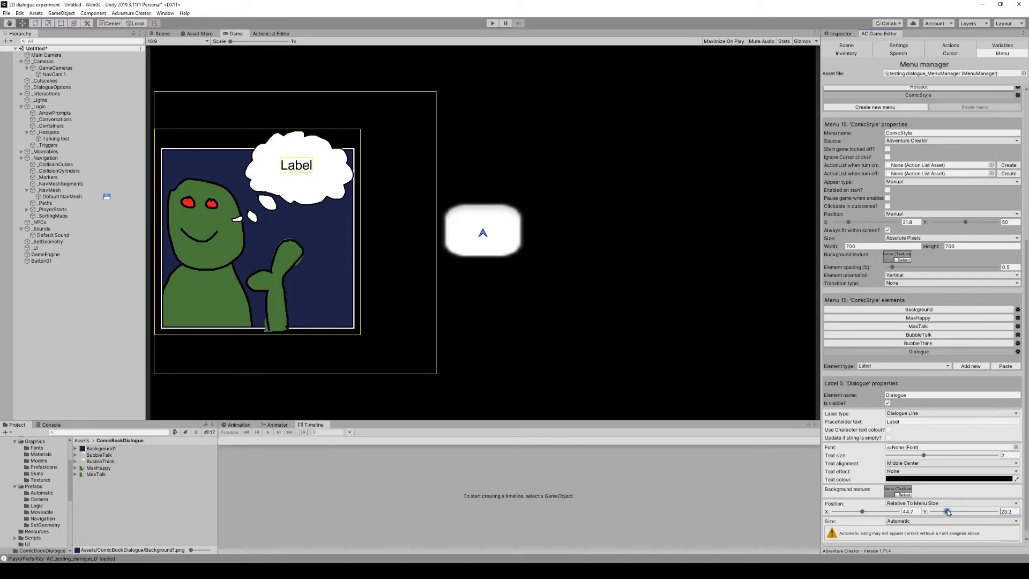
pyautogui.click(904, 422)
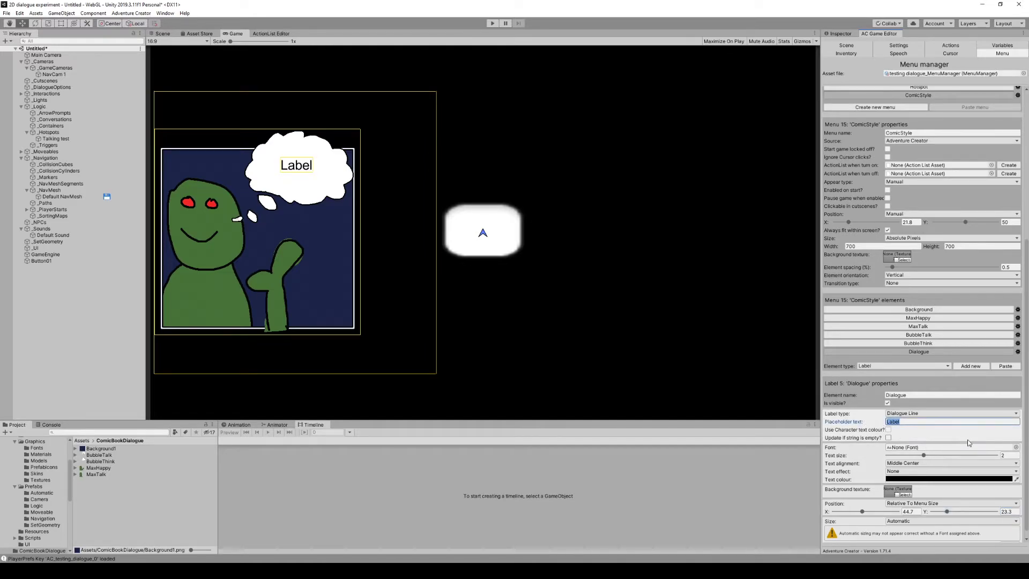
pyautogui.write('Hello!')
pyautogui.write('I like cheese')
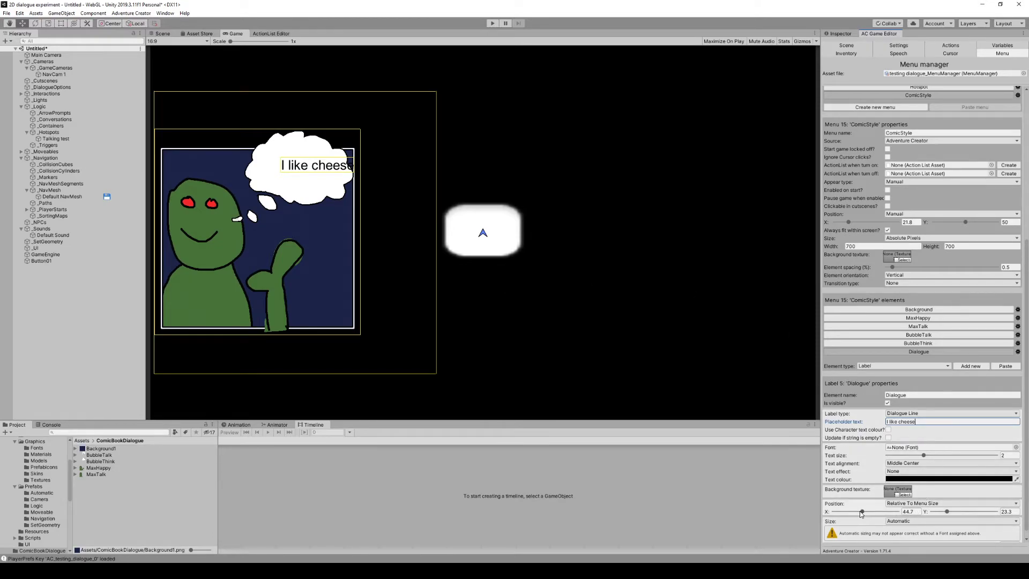
pyautogui.moveTo(862, 514); pyautogui.dragTo(858, 514)
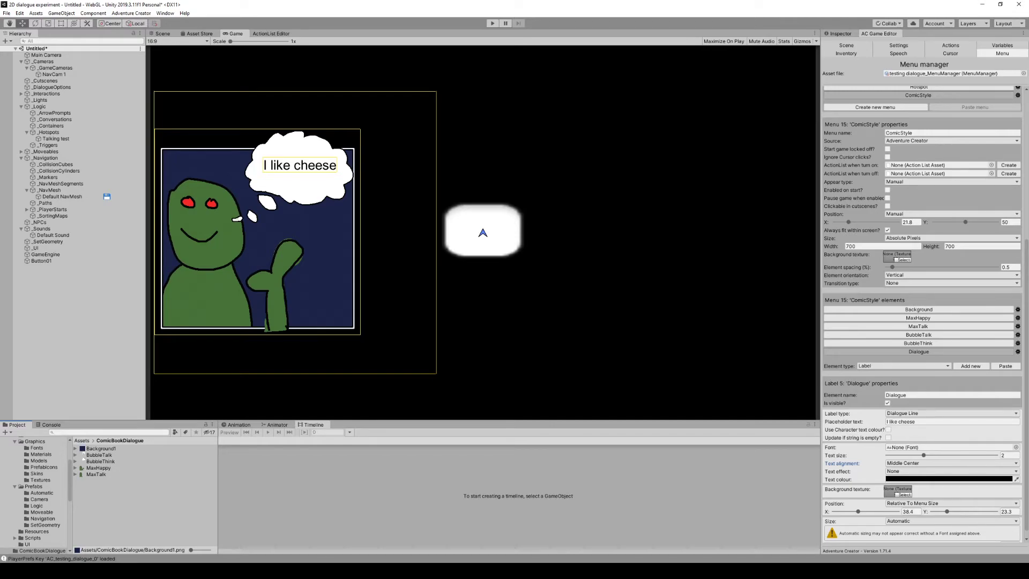
# Step: In Aseprite, show only the Name Label layer and trim the sprite to the navy rectangle
pyautogui.click(375, 533)
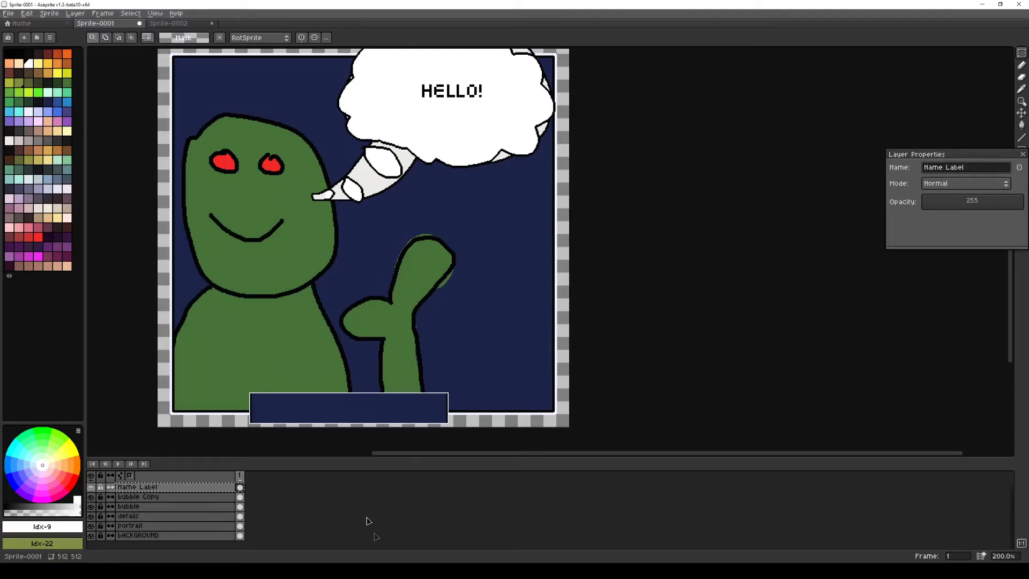
pyautogui.click(91, 476)
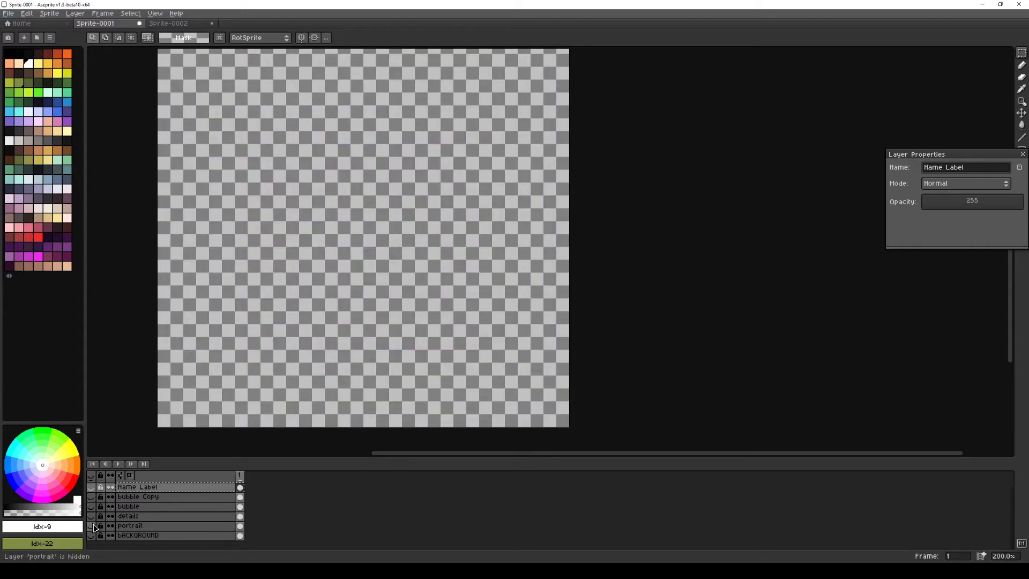
pyautogui.scroll(1, 92, 509)
pyautogui.click(91, 494)
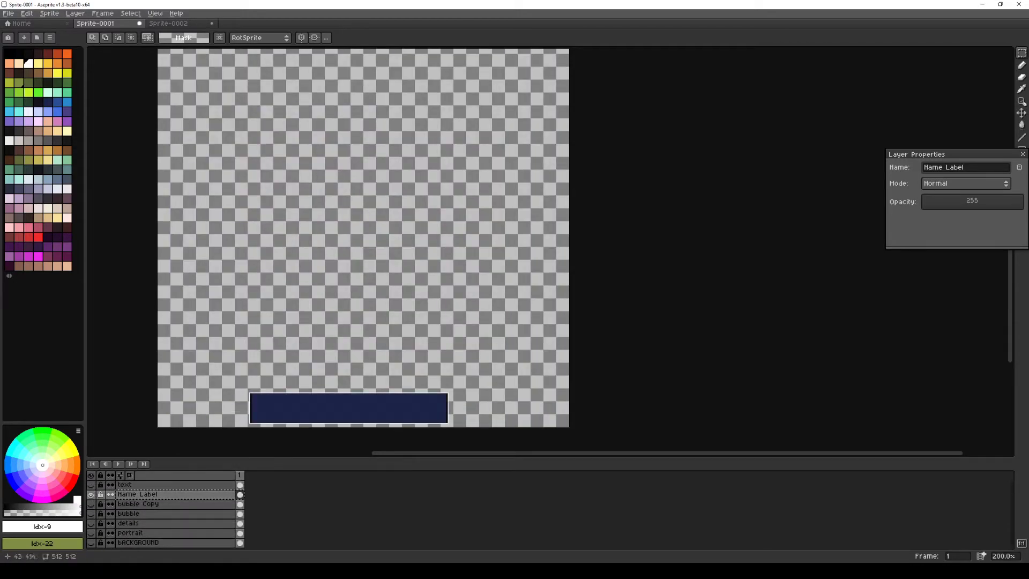
pyautogui.click(49, 12)
pyautogui.click(65, 97)
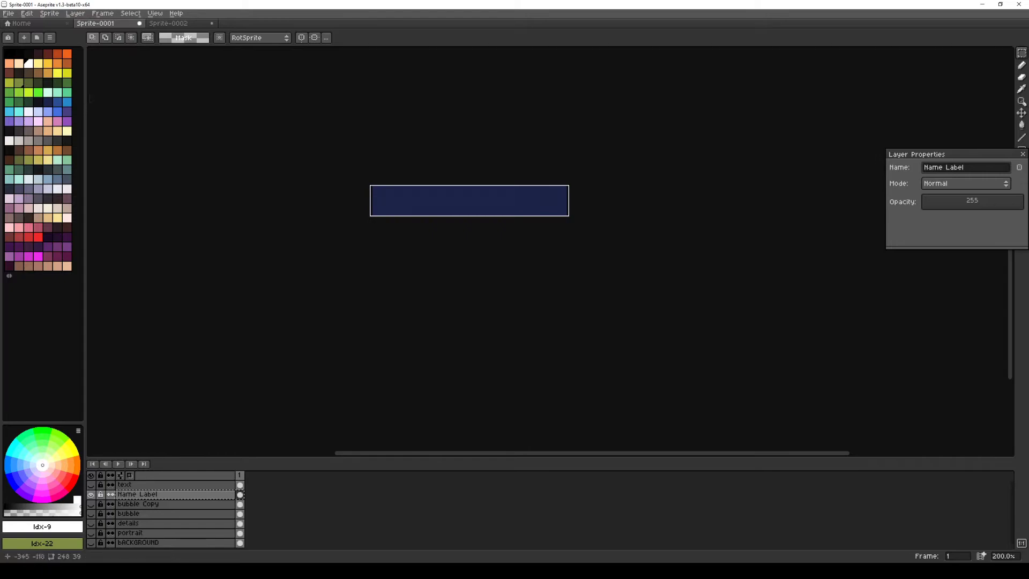
# Step: Export the trimmed name-label image as Dialguename.png
pyautogui.click(8, 13)
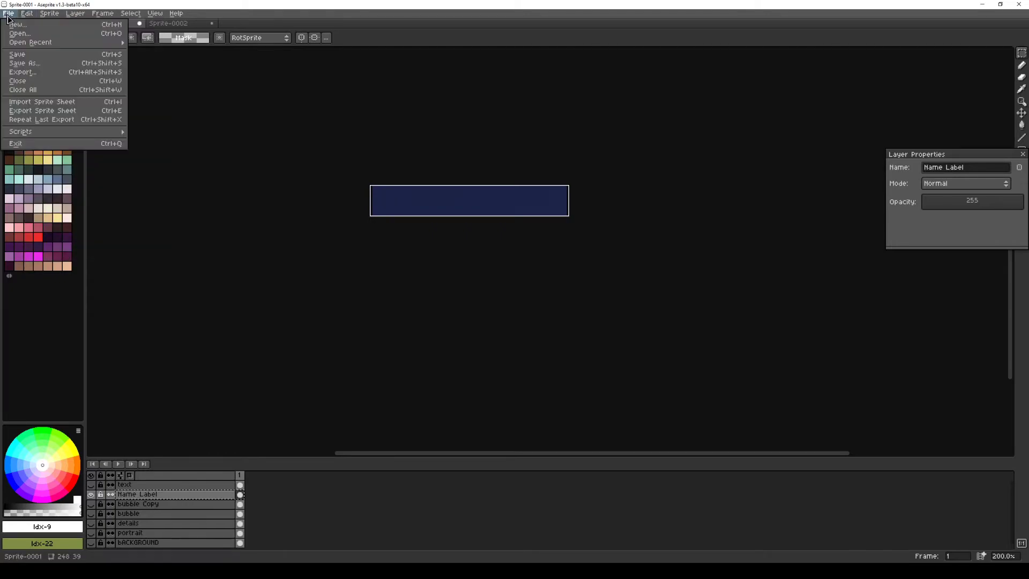
pyautogui.click(24, 72)
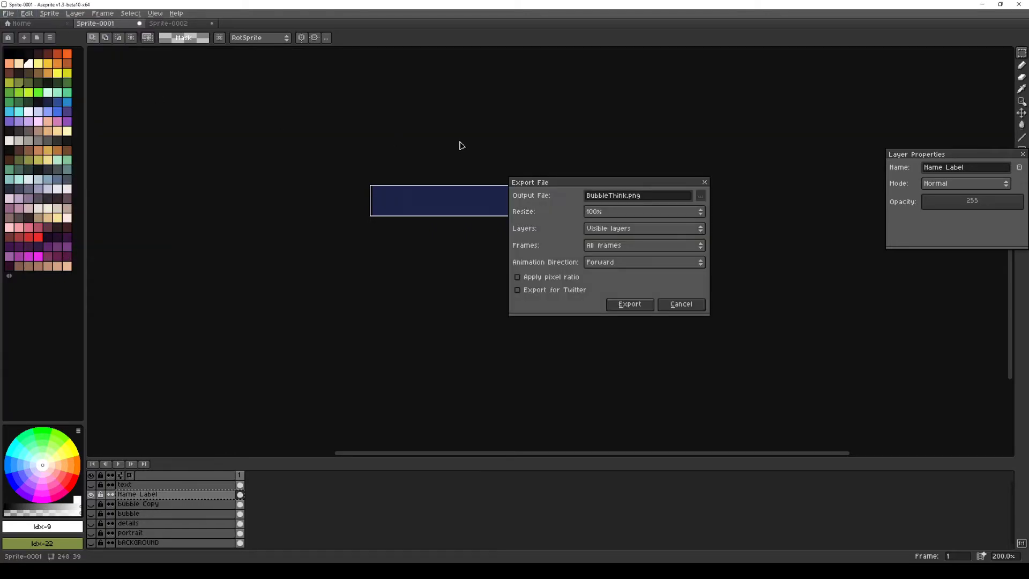
pyautogui.click(701, 196)
pyautogui.click(605, 421)
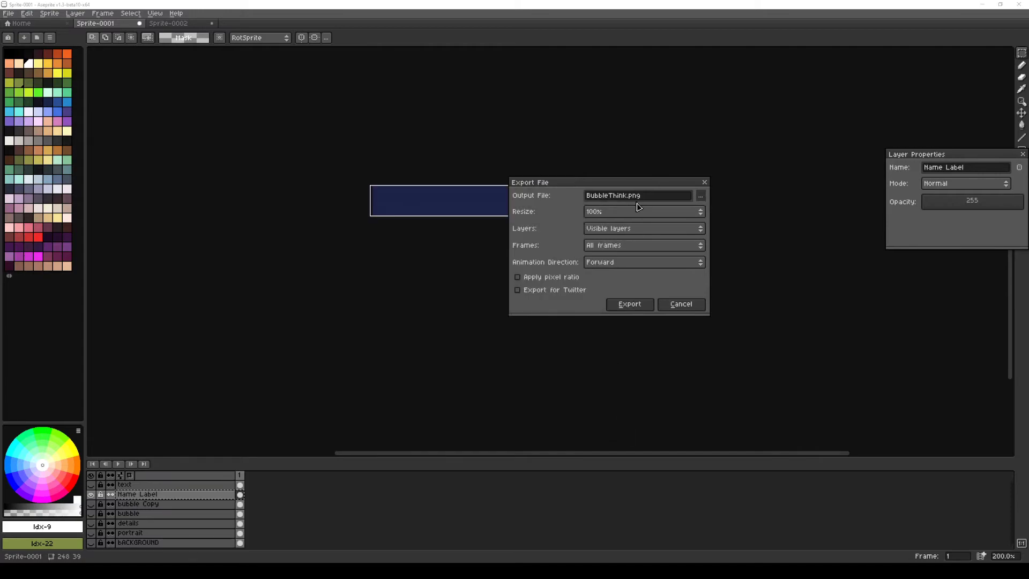
pyautogui.doubleClick(625, 196)
pyautogui.write('La')
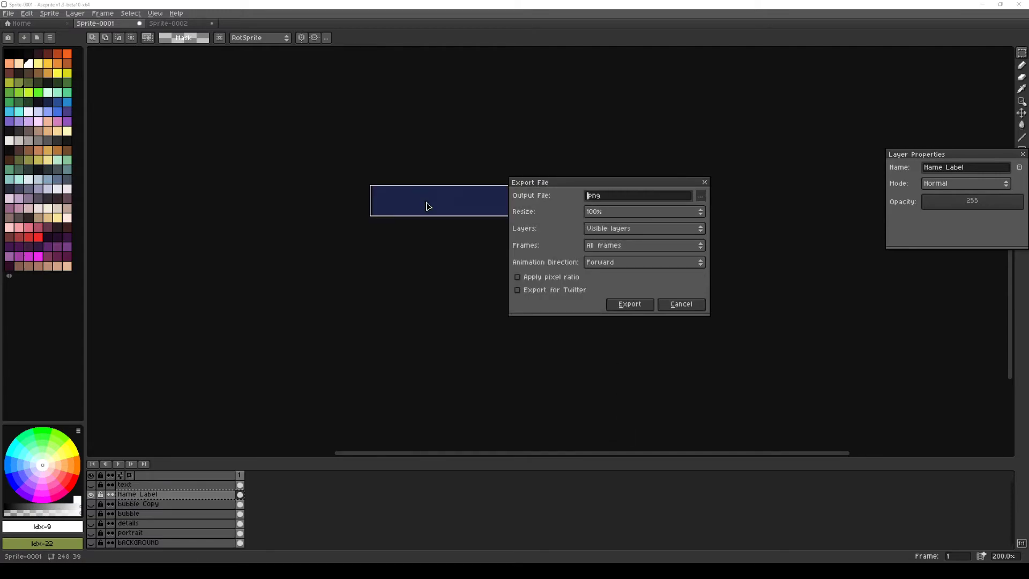
pyautogui.write('bel')
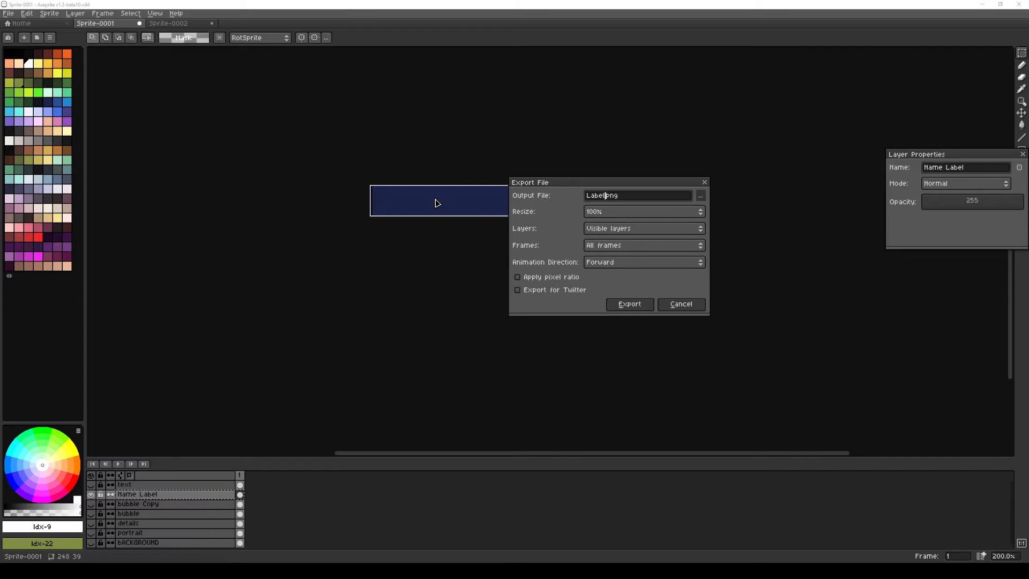
pyautogui.hotkey('shift', 'Home')
pyautogui.write('Dialguename')
pyautogui.click(629, 304)
pyautogui.click(983, 4)
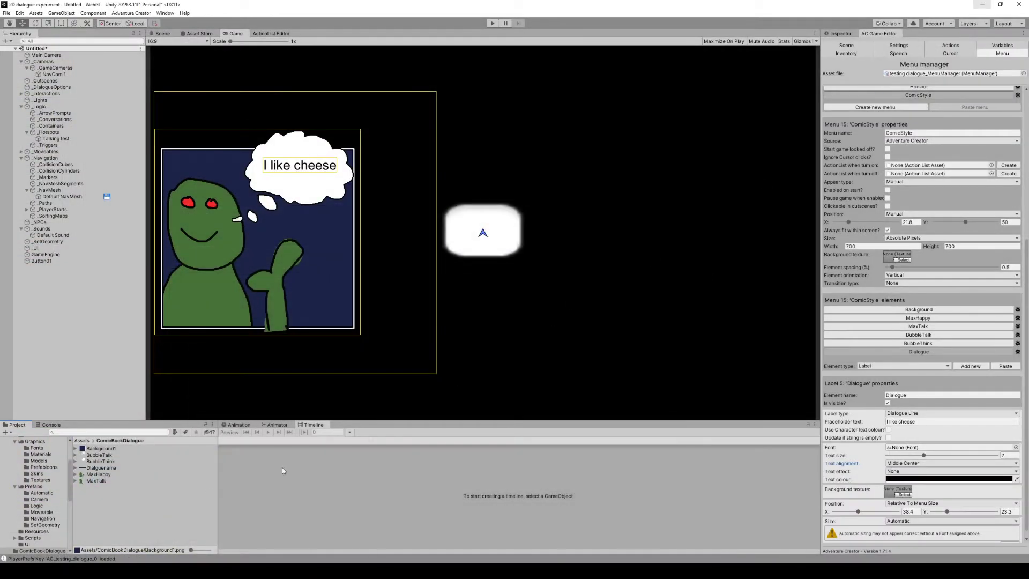
pyautogui.click(101, 468)
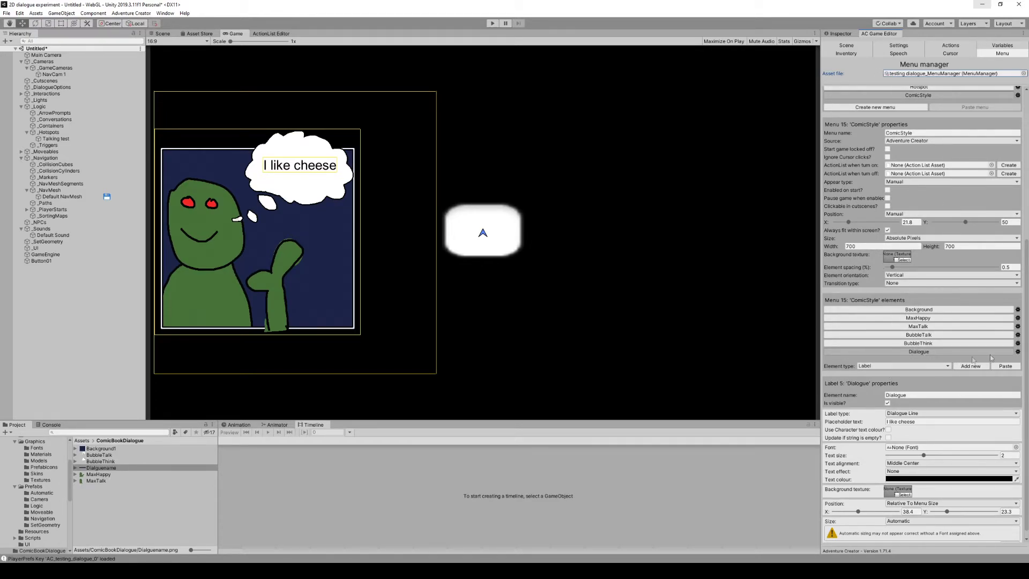
pyautogui.click(1018, 353)
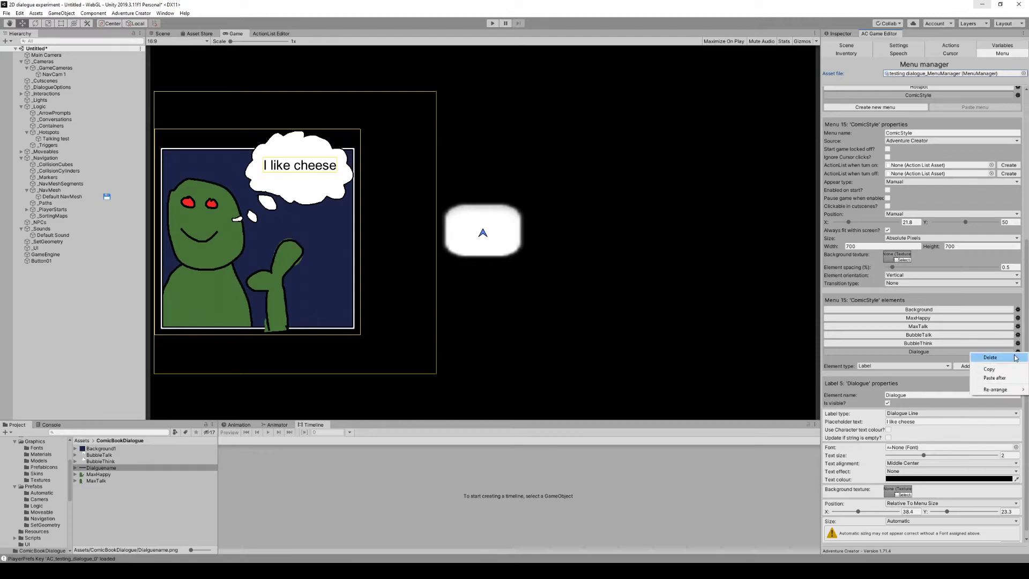
pyautogui.click(935, 383)
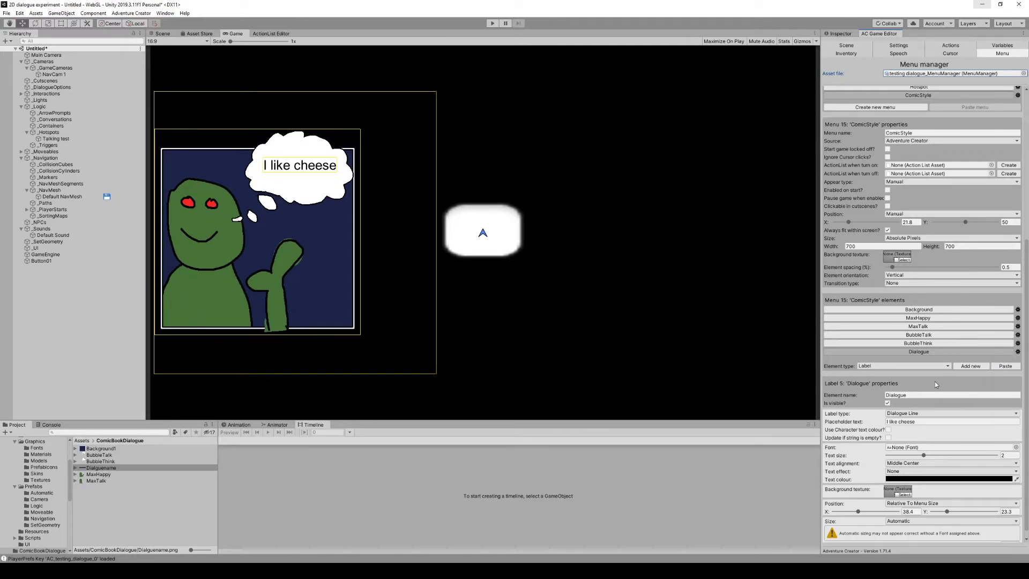
pyautogui.click(908, 366)
pyautogui.click(972, 370)
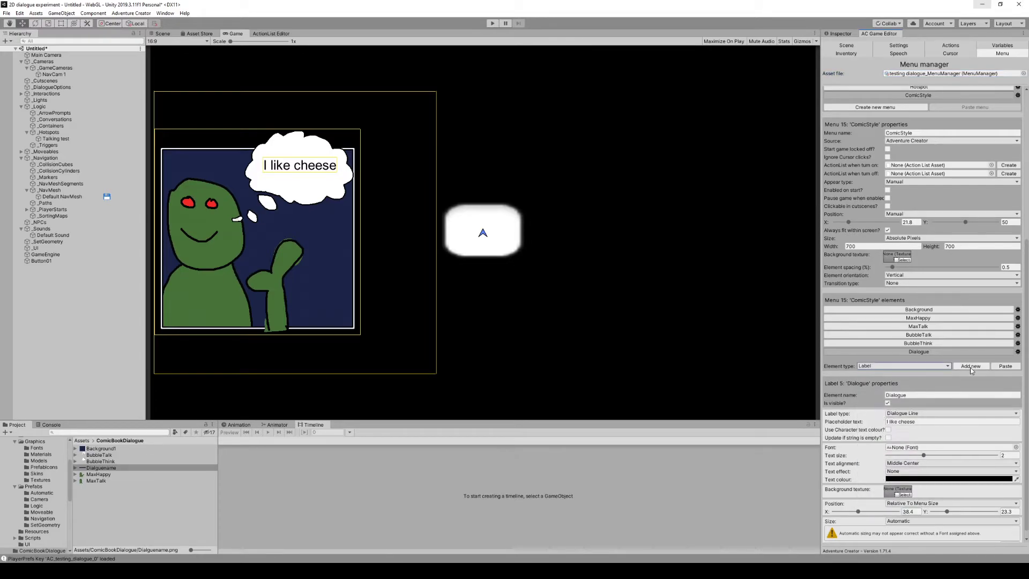
pyautogui.click(971, 367)
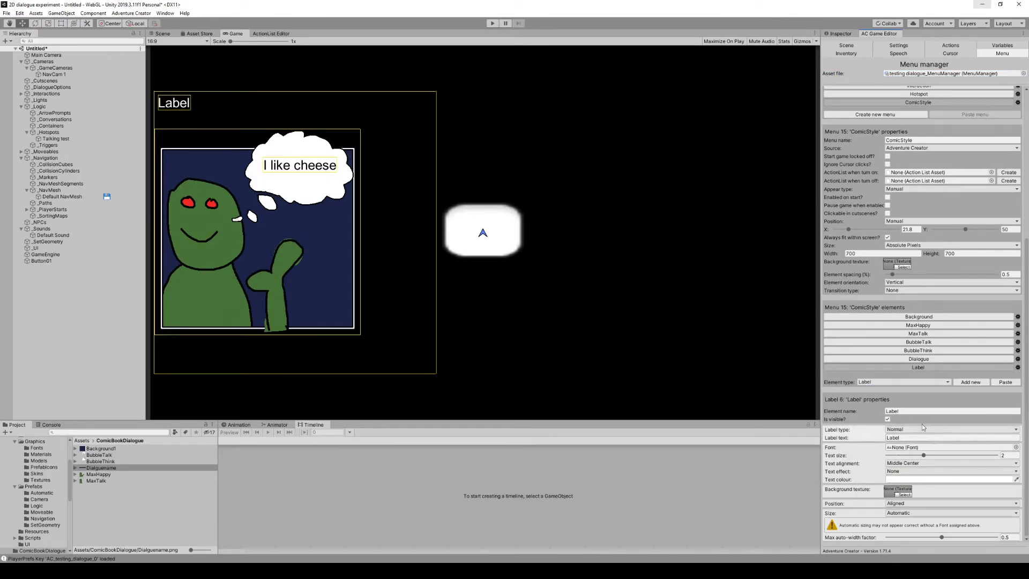
# Step: Name the new label 'Name of speaker' and set its text to 'Who is talking?'
pyautogui.click(923, 411)
pyautogui.write('Name')
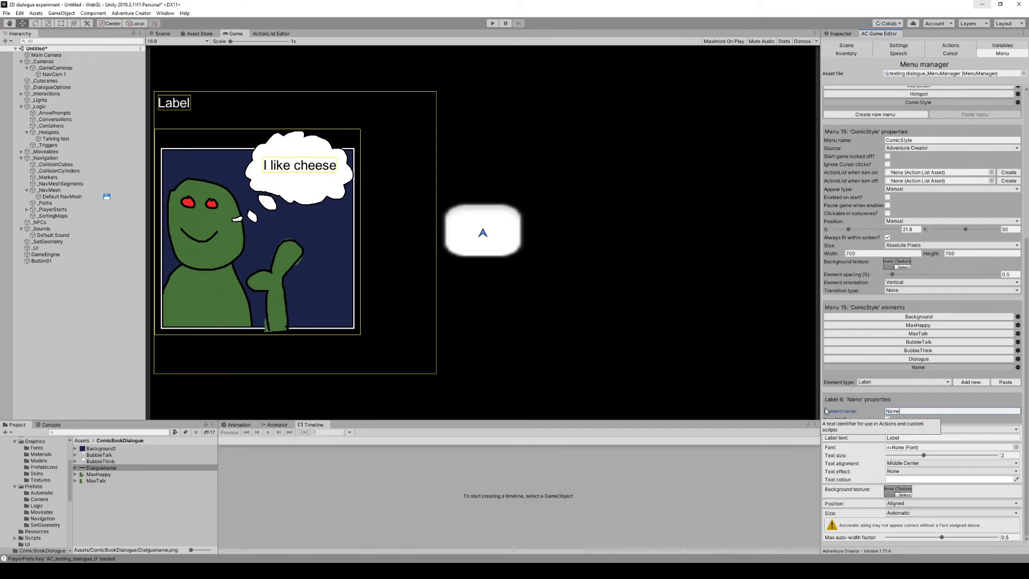
pyautogui.write(' of speaker')
pyautogui.click(911, 438)
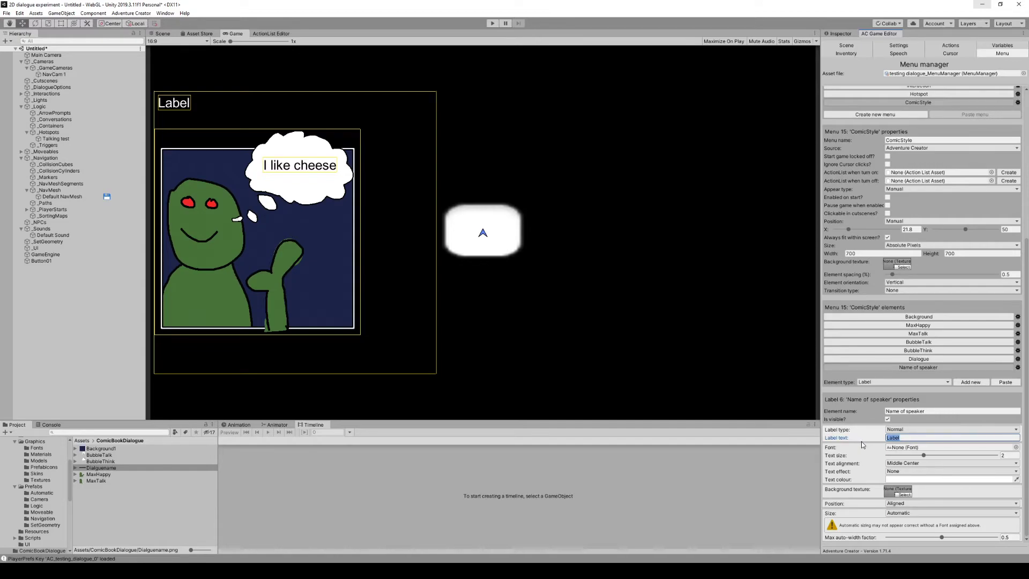
pyautogui.write('Who is talkinhg?')
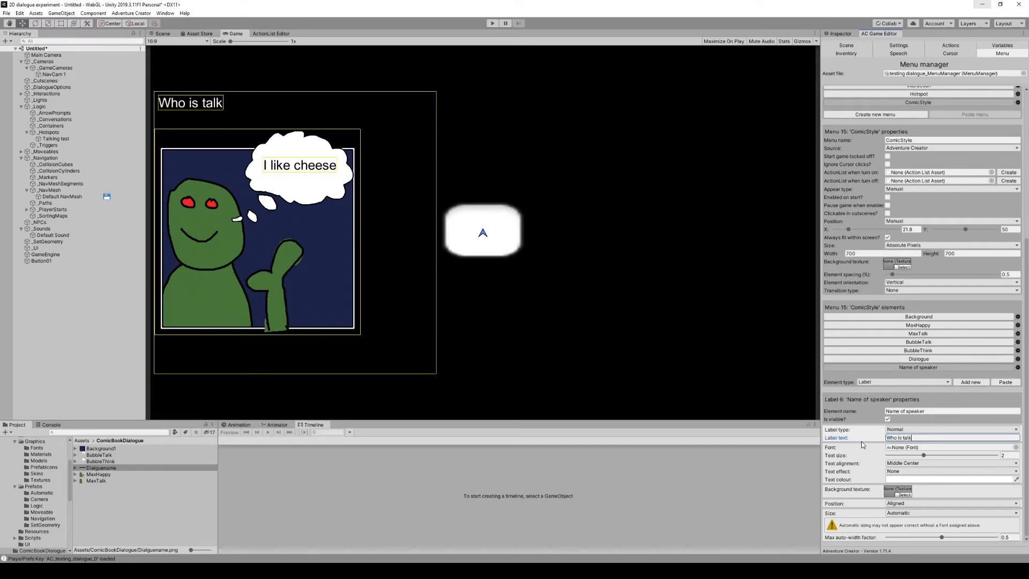
pyautogui.press('BackSpace')
pyautogui.press('BackSpace')
pyautogui.press('BackSpace')
pyautogui.write('g?')
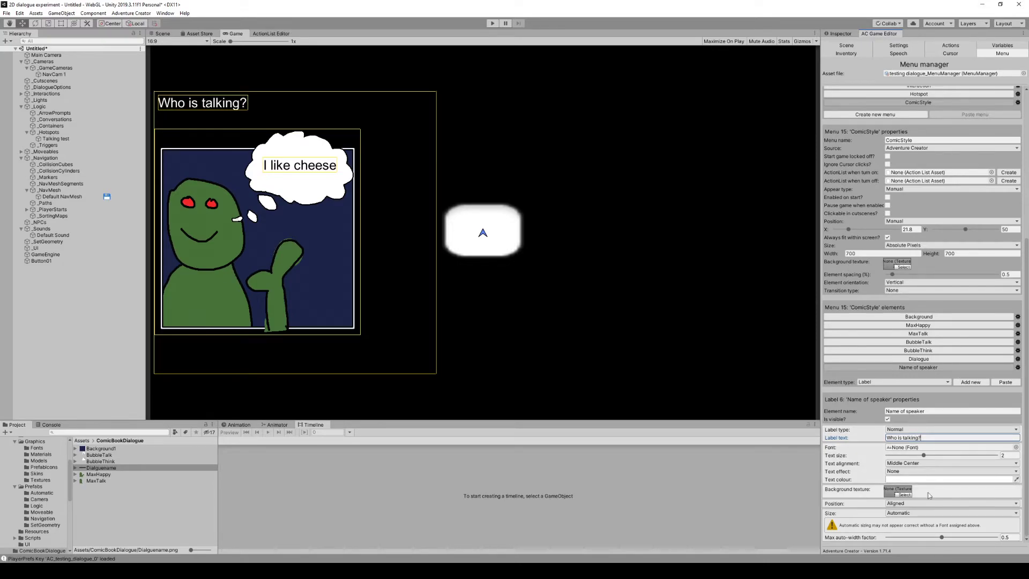
# Step: Position the speaker label relative to menu size at about X 20.8, Y 81.8
pyautogui.click(912, 504)
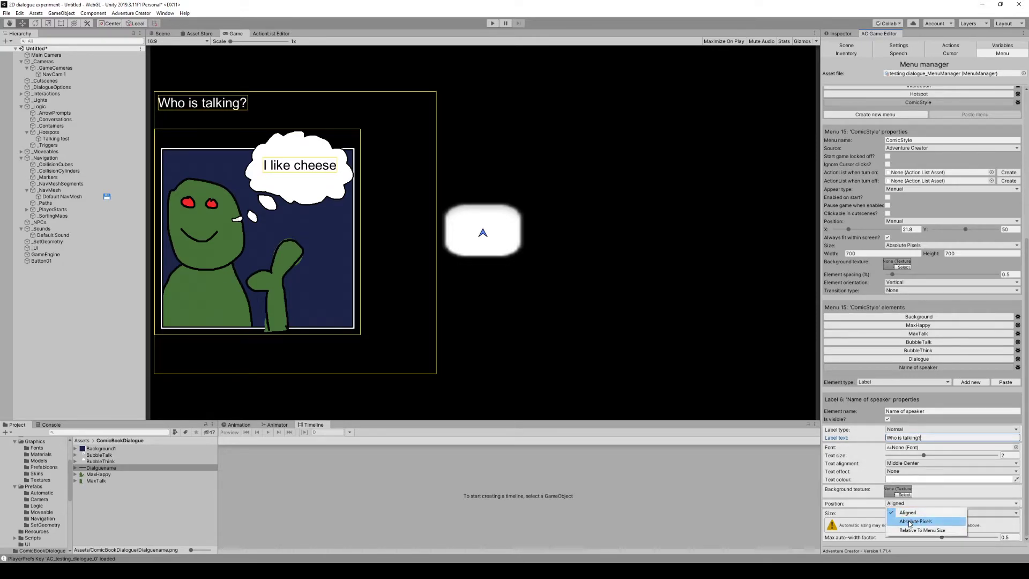
pyautogui.click(912, 524)
pyautogui.click(911, 504)
pyautogui.click(911, 517)
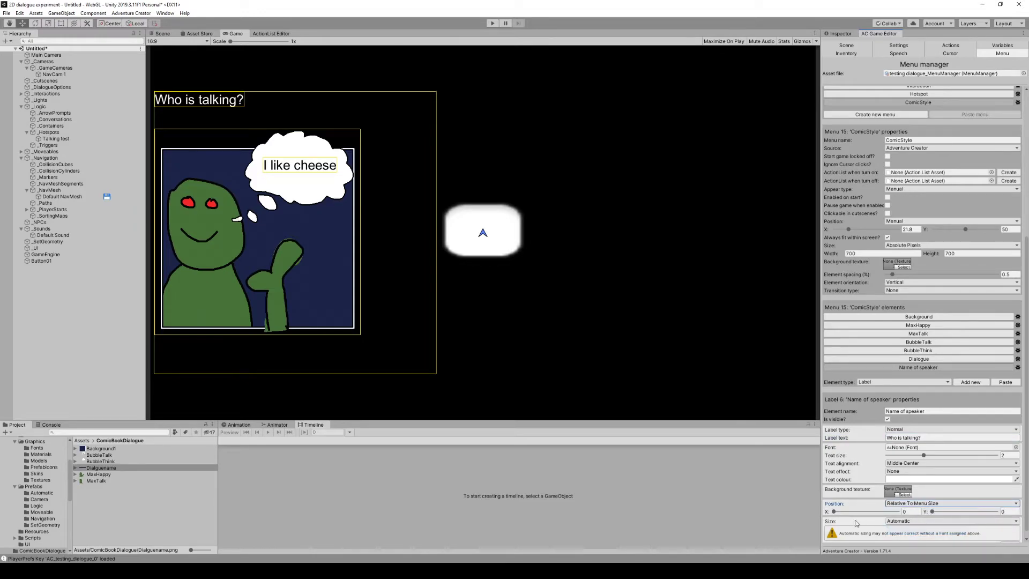
pyautogui.moveTo(835, 512); pyautogui.dragTo(847, 512)
pyautogui.moveTo(933, 512); pyautogui.dragTo(986, 511)
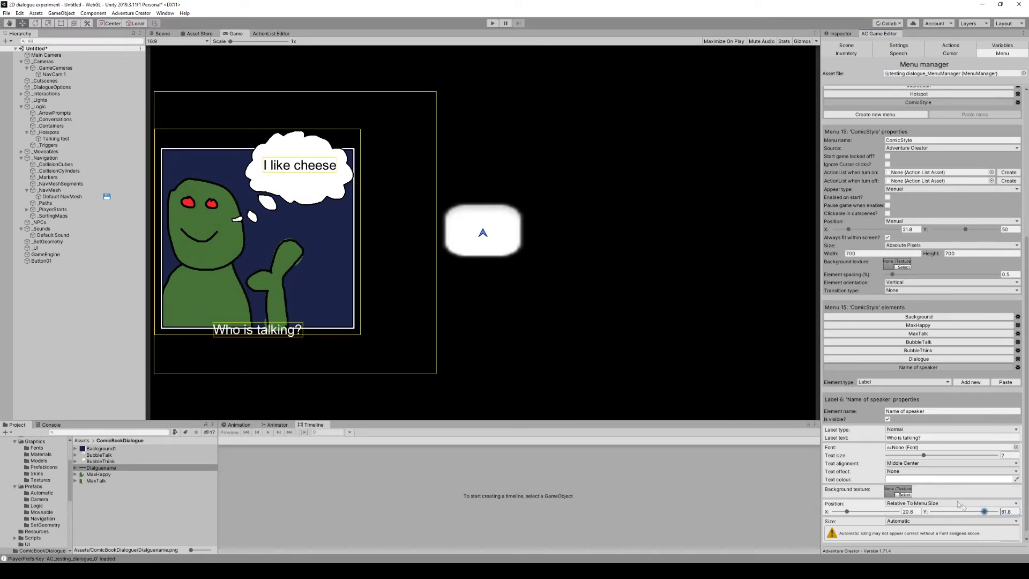
# Step: Set the speaker label's background texture to Dialguename
pyautogui.click(904, 495)
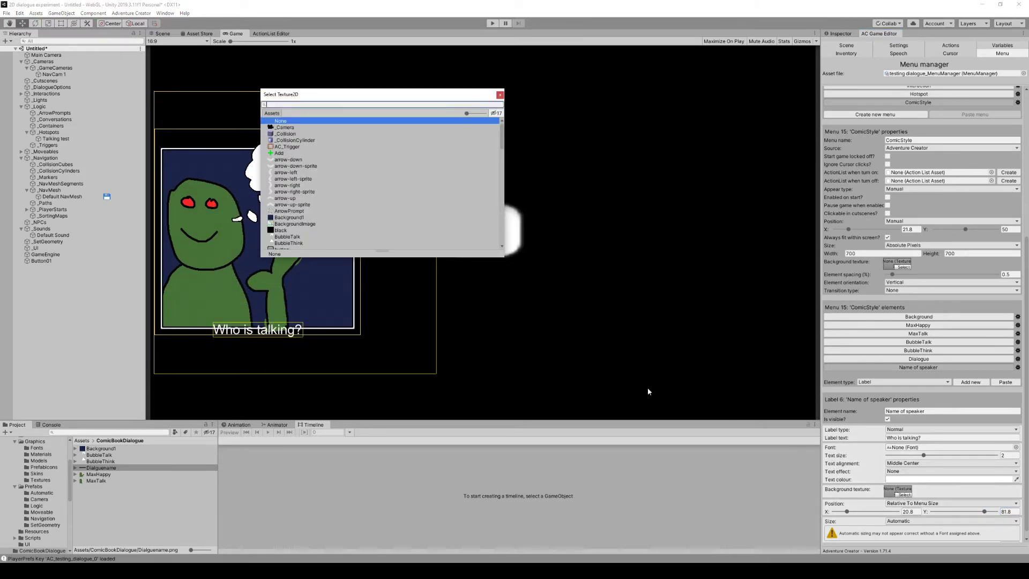
pyautogui.write('lab')
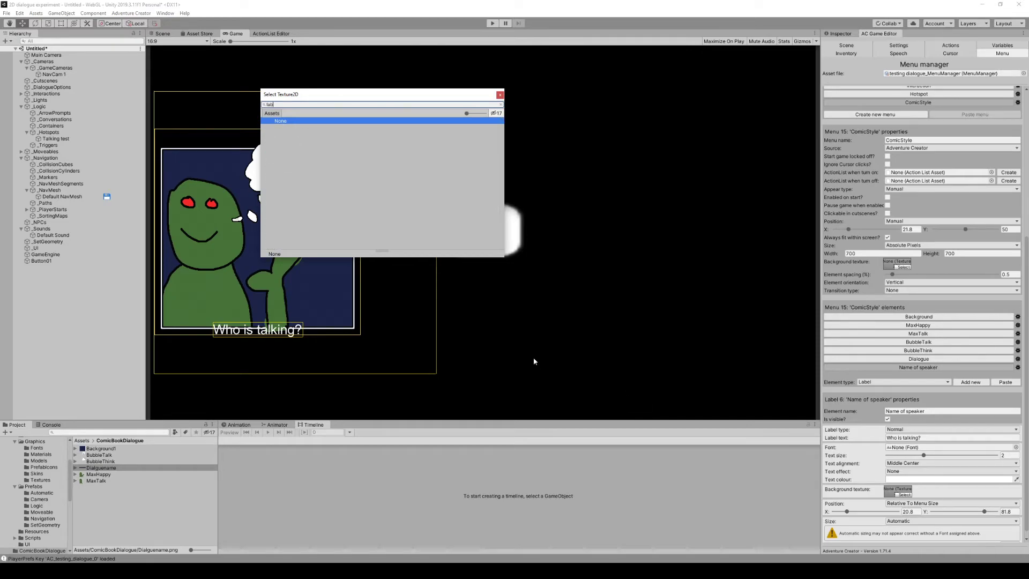
pyautogui.press('BackSpace')
pyautogui.press('BackSpace')
pyautogui.press('BackSpace')
pyautogui.write('di')
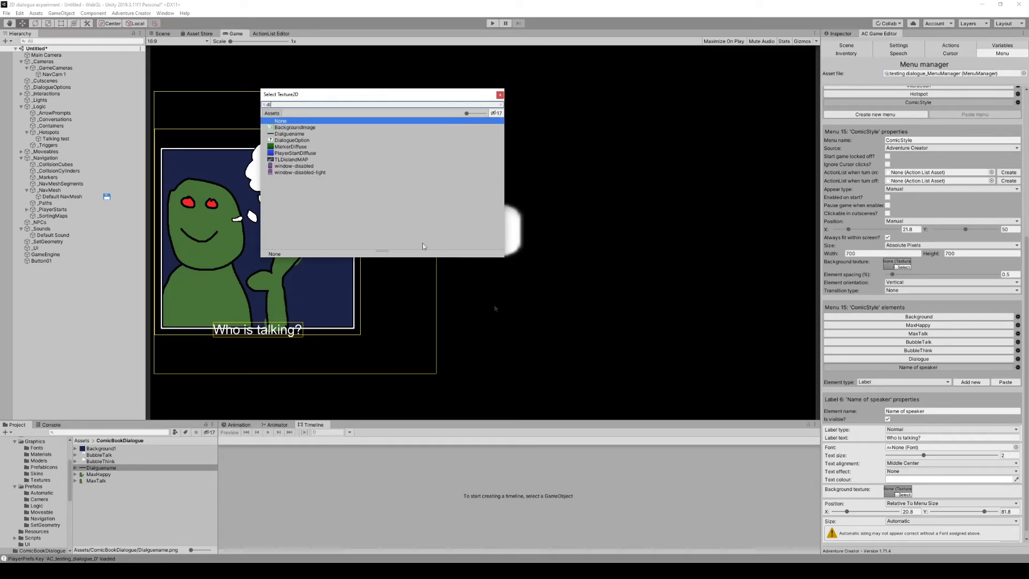
pyautogui.click(292, 133)
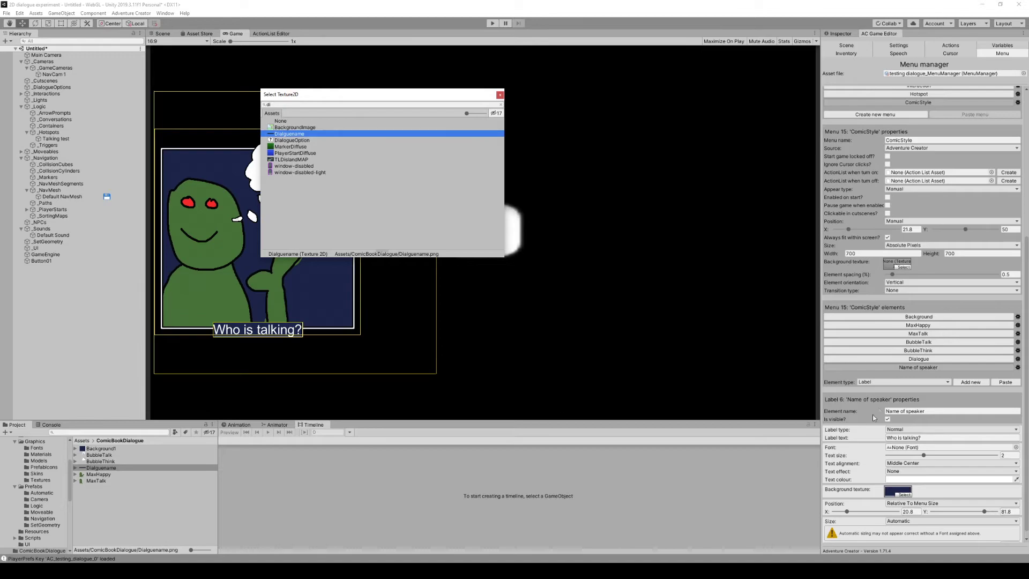
pyautogui.click(986, 491)
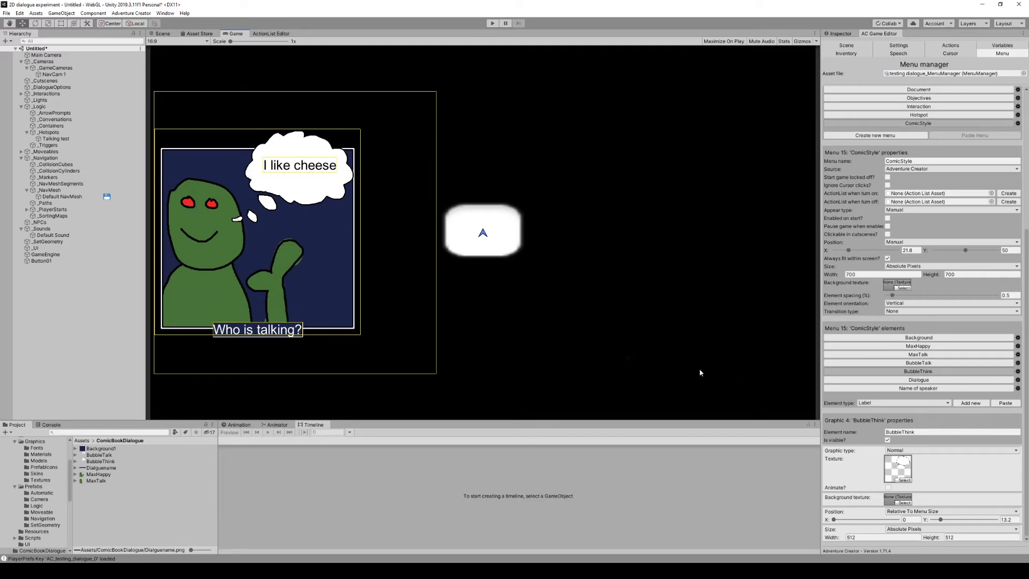
# Step: Make the Name of speaker label a Dialogue Speaker label and tick Enabled on start for ComicStyle
pyautogui.click(936, 389)
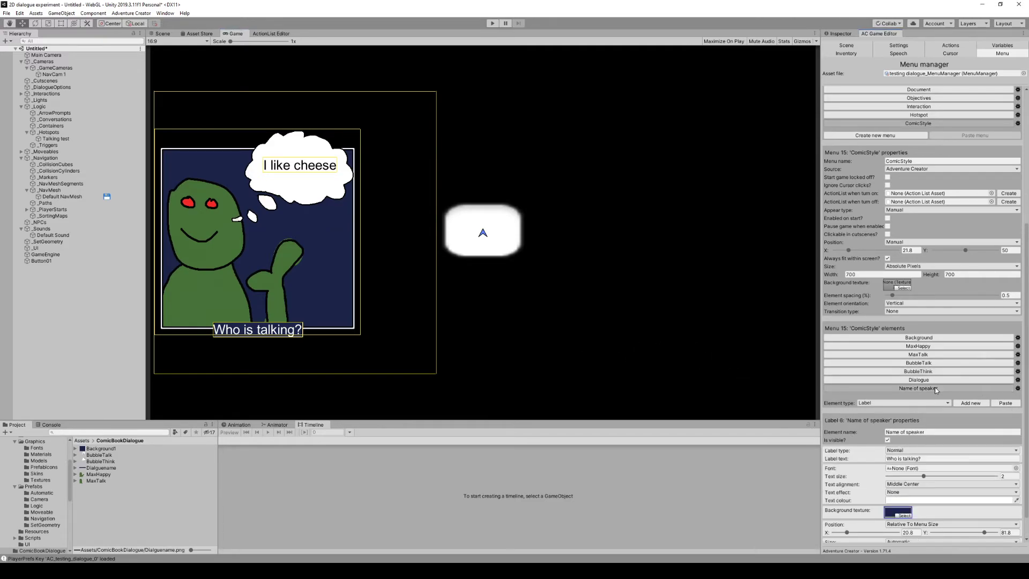
pyautogui.scroll(-1, 944, 442)
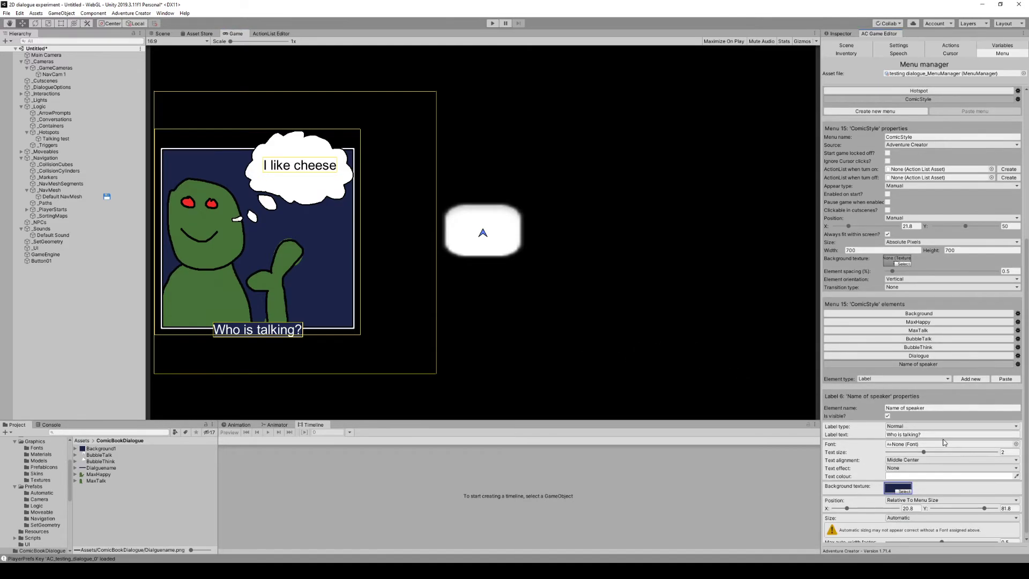
pyautogui.click(909, 428)
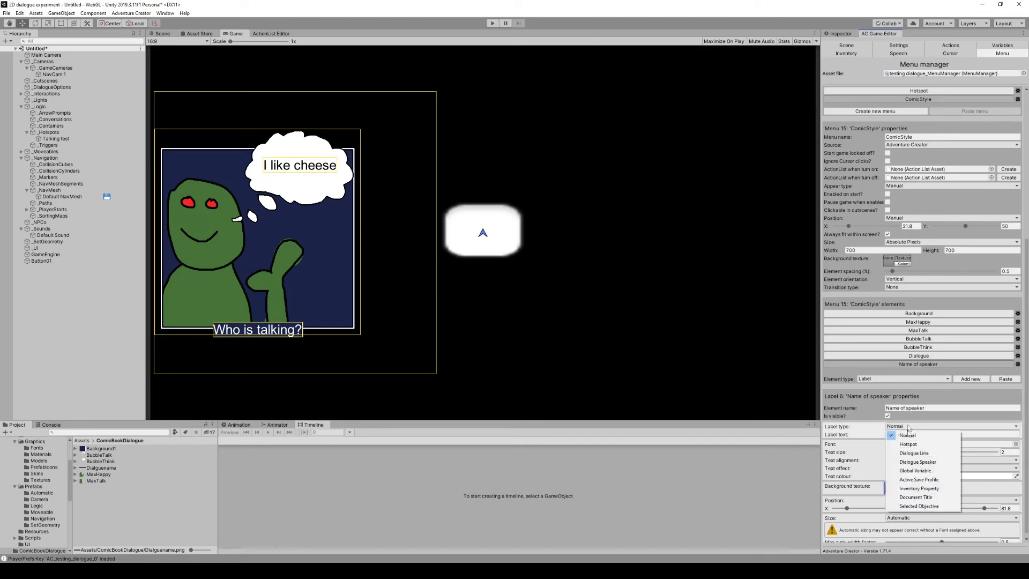
pyautogui.click(935, 462)
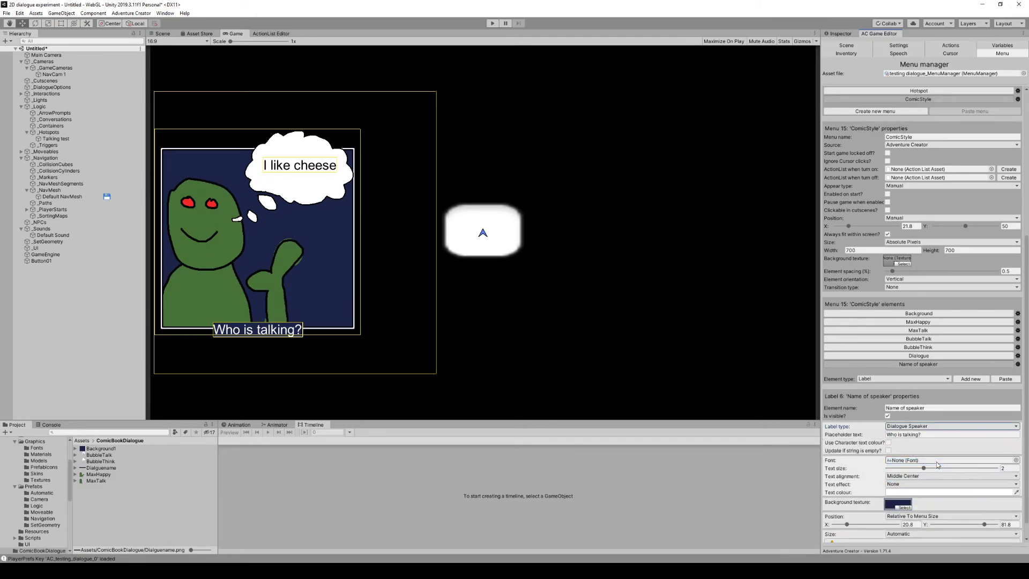
pyautogui.scroll(4, 938, 464)
pyautogui.click(888, 293)
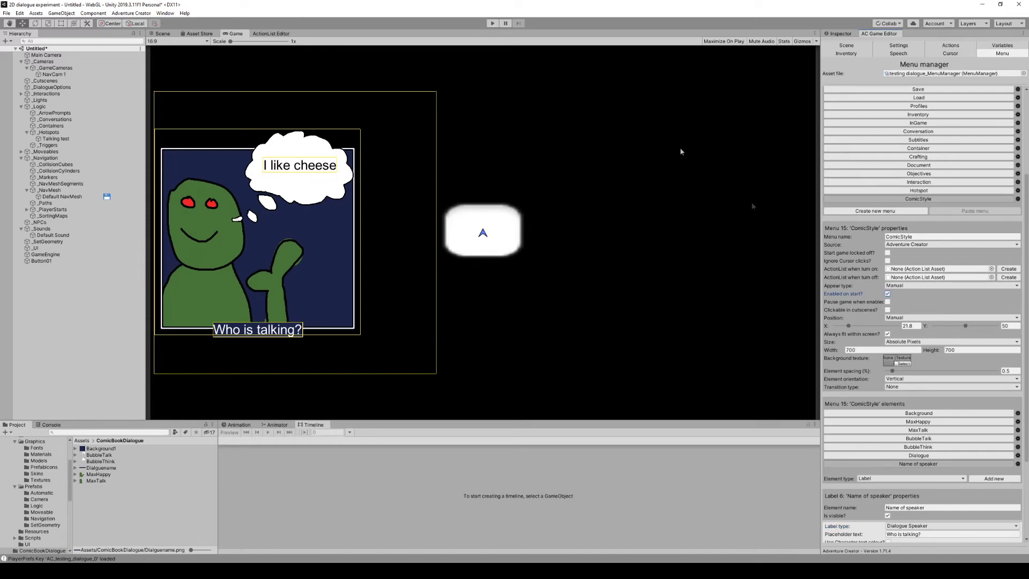
# Step: Test the menu in Play mode by starting the Talking hotspot conversation, then stop the game
pyautogui.click(492, 24)
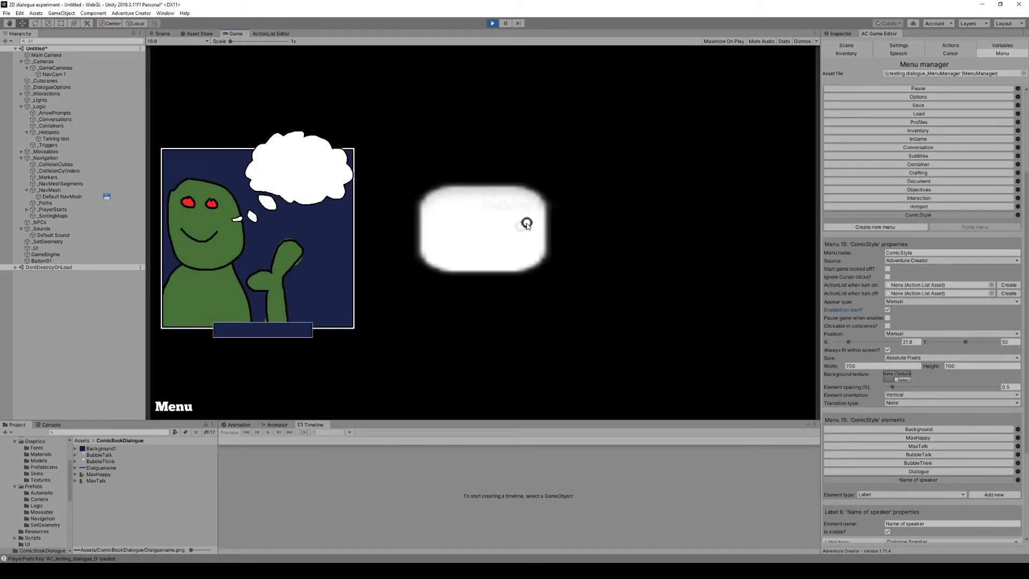
pyautogui.click(482, 236)
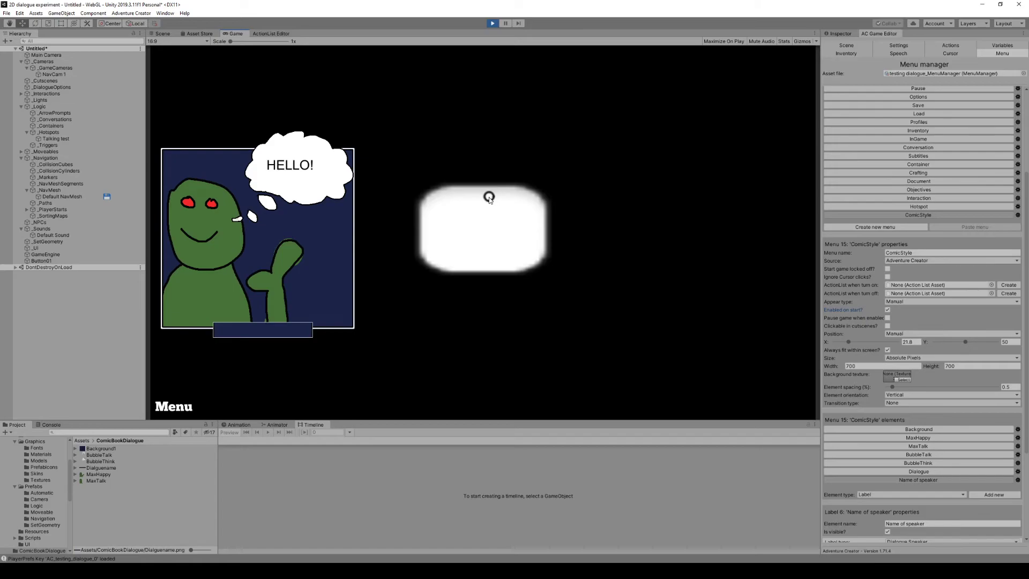
pyautogui.click(494, 23)
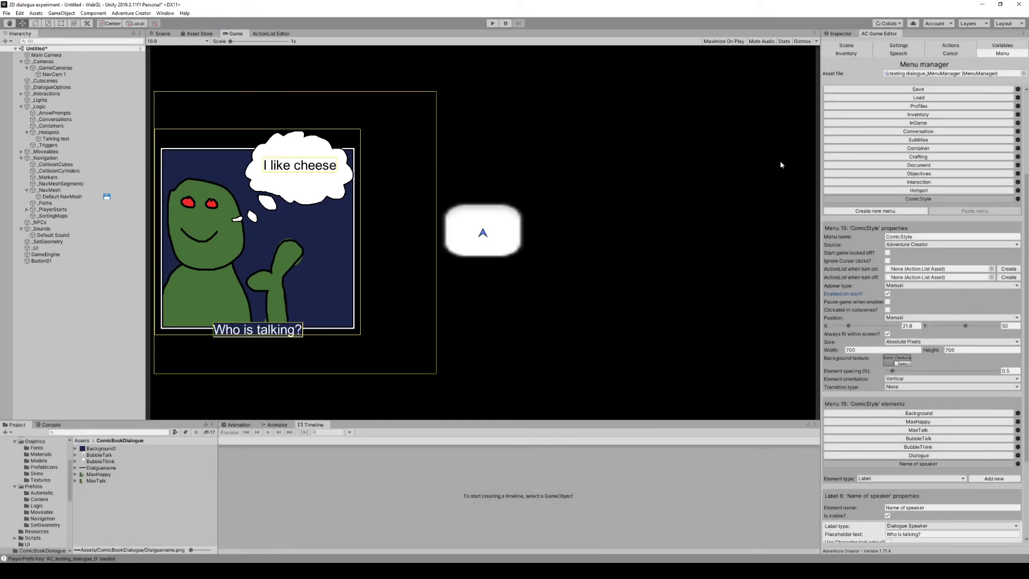
# Step: Untick Enabled on start for the ComicStyle menu and select its Background element
pyautogui.click(887, 294)
pyautogui.scroll(-3, 956, 340)
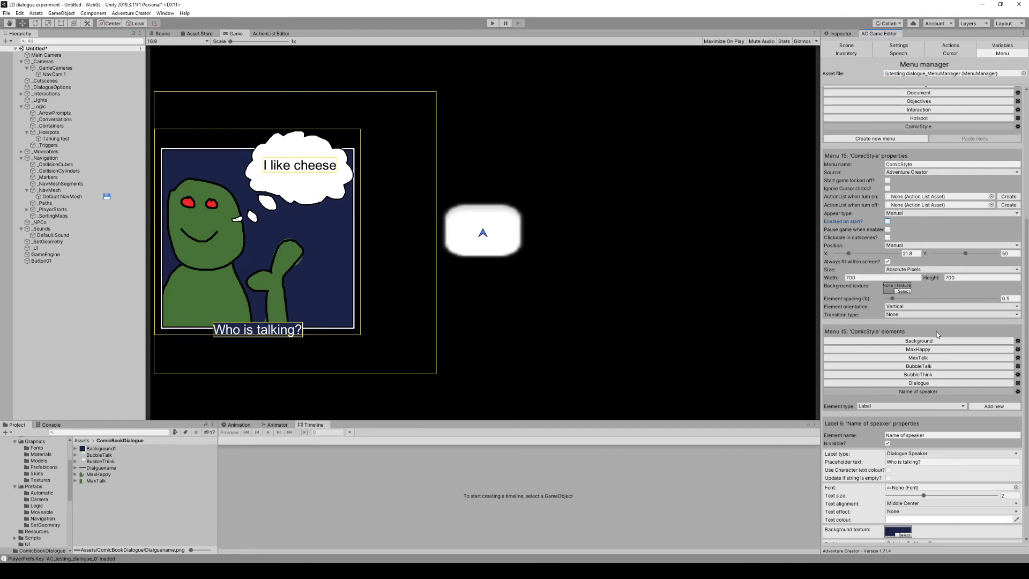
pyautogui.click(932, 342)
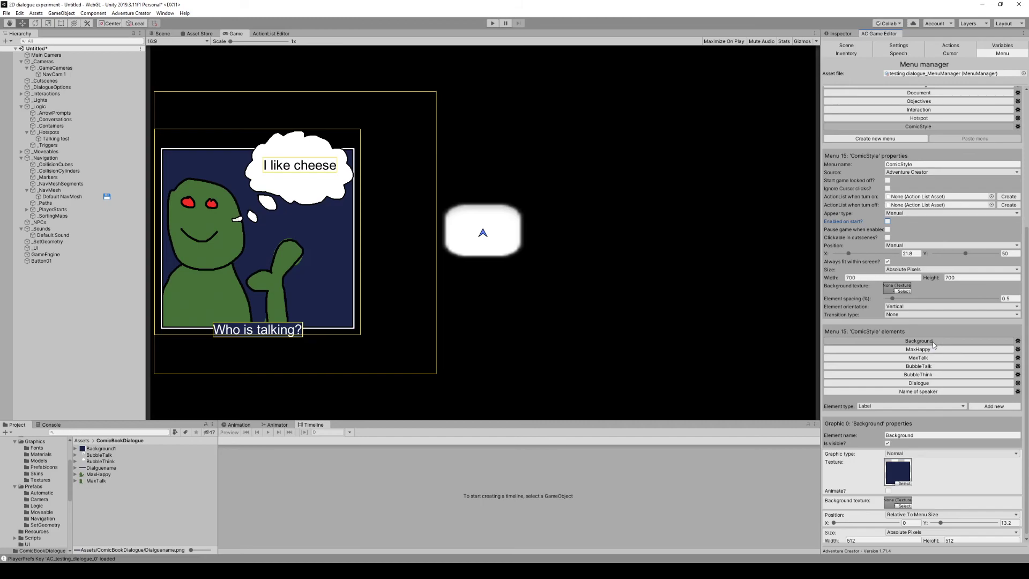
# Step: Rename the Background element to BLarge in the Element name field
pyautogui.click(900, 435)
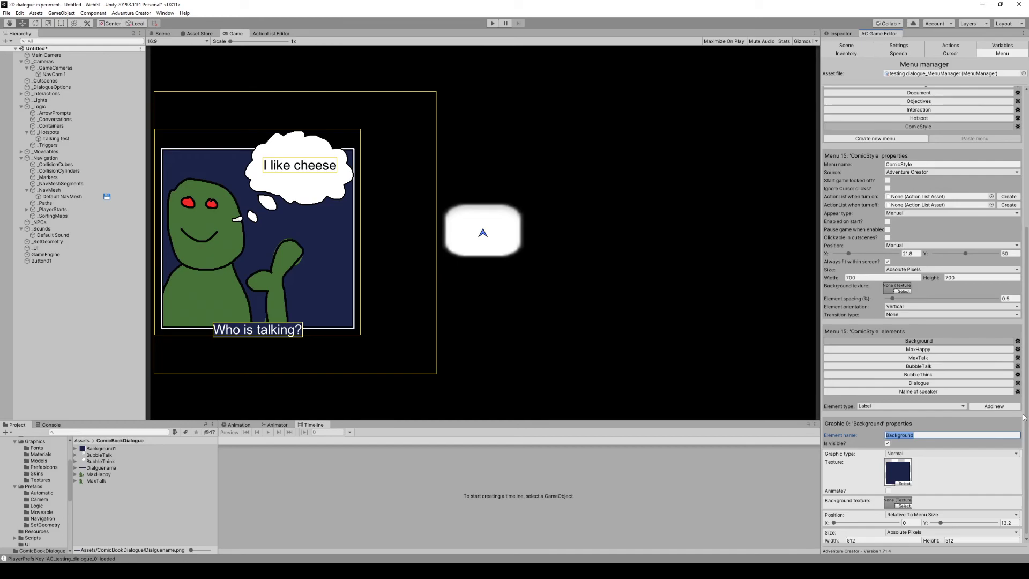
pyautogui.write('Large')
pyautogui.write('B')
pyautogui.click(923, 350)
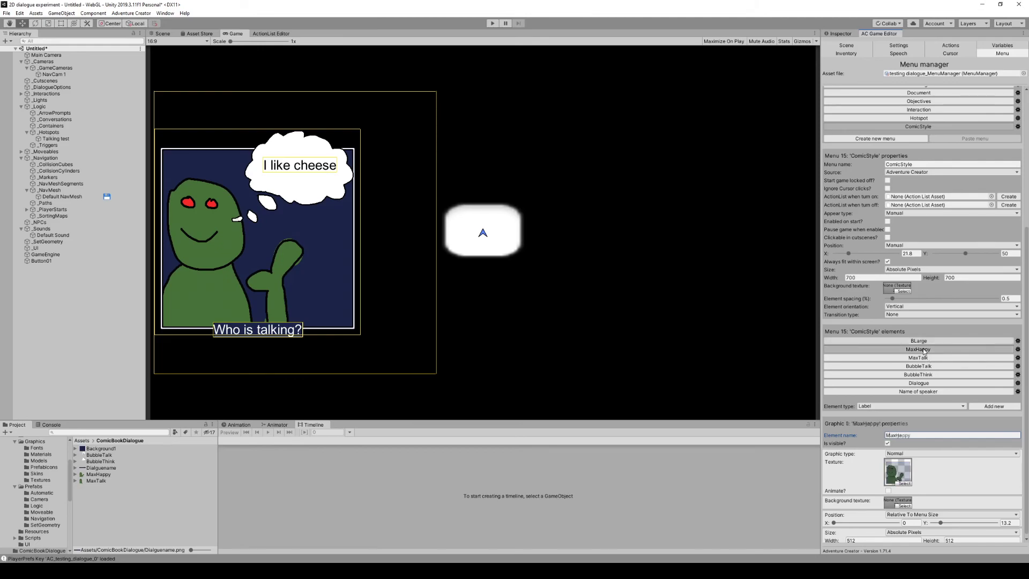
pyautogui.click(929, 359)
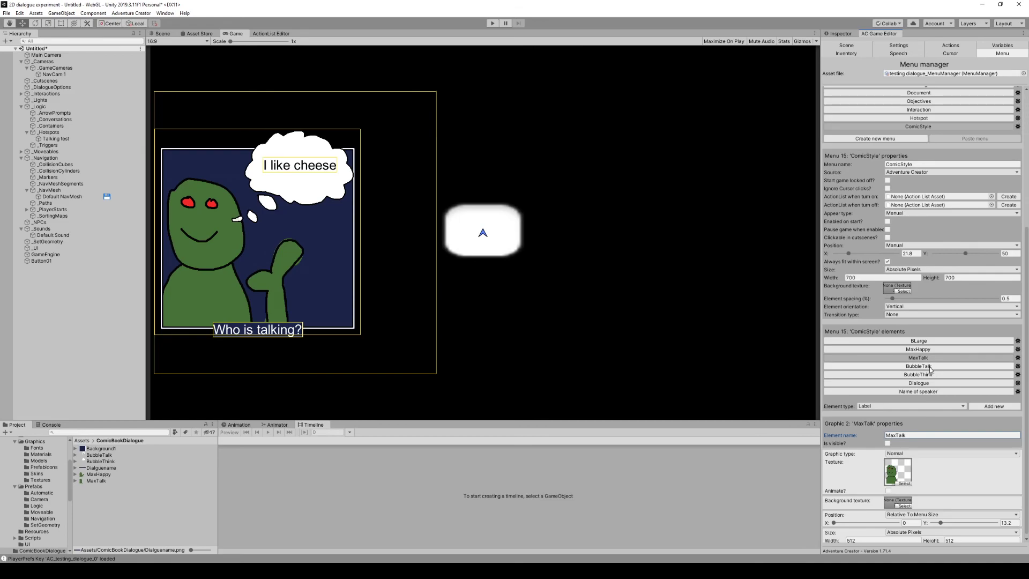
pyautogui.click(931, 368)
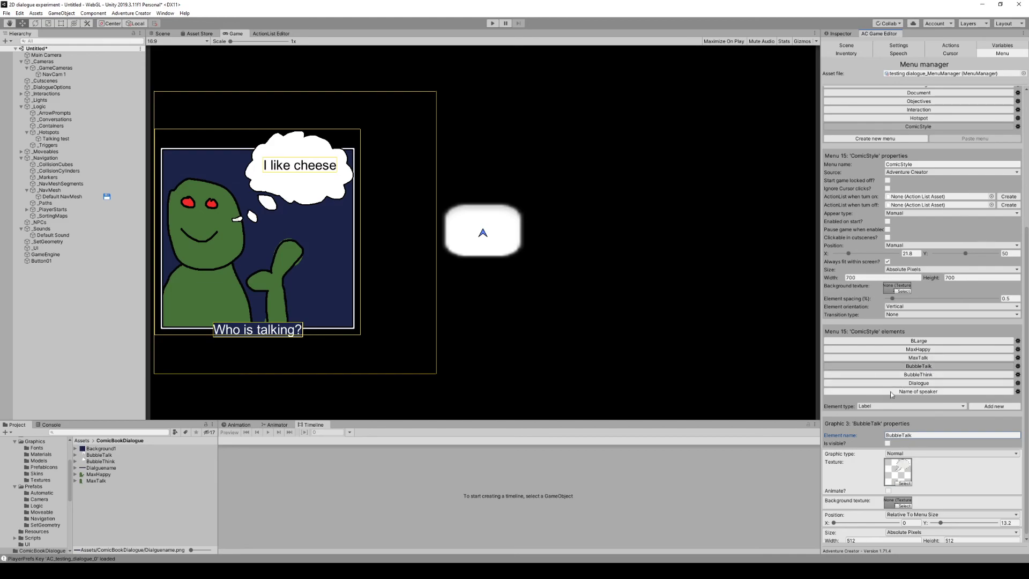
pyautogui.click(933, 376)
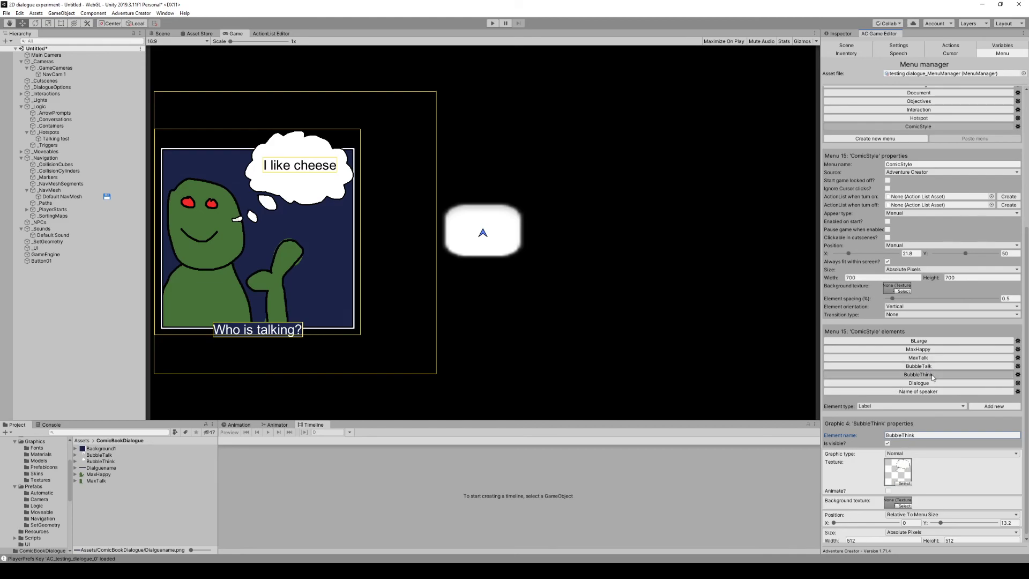
pyautogui.click(920, 383)
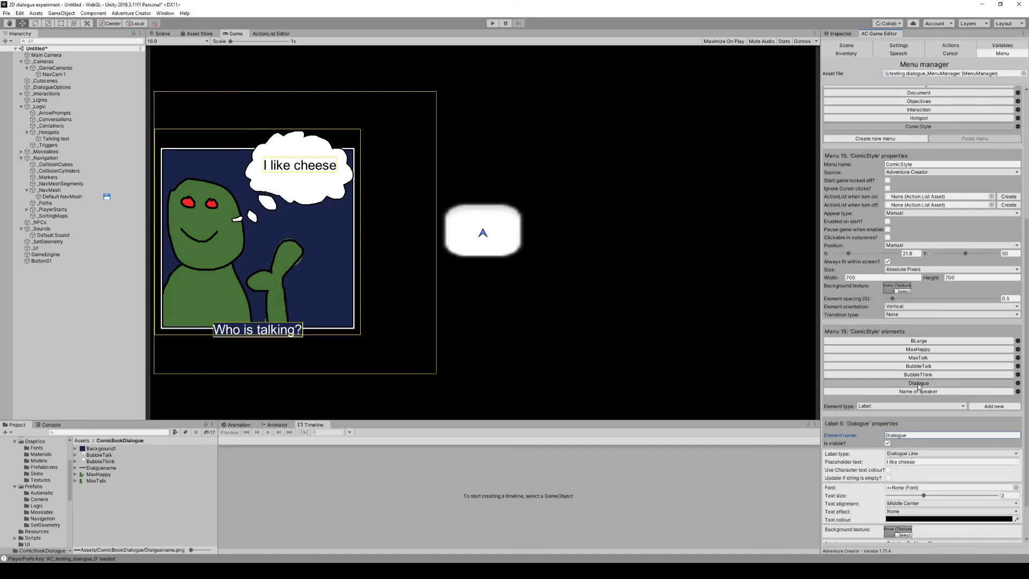
pyautogui.click(921, 392)
pyautogui.scroll(-2, 935, 372)
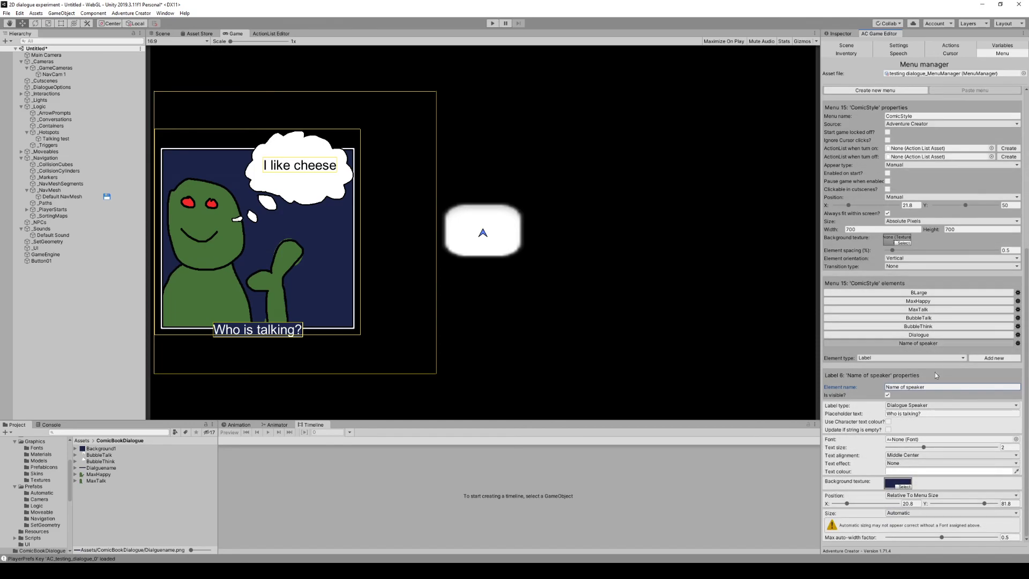
pyautogui.click(939, 387)
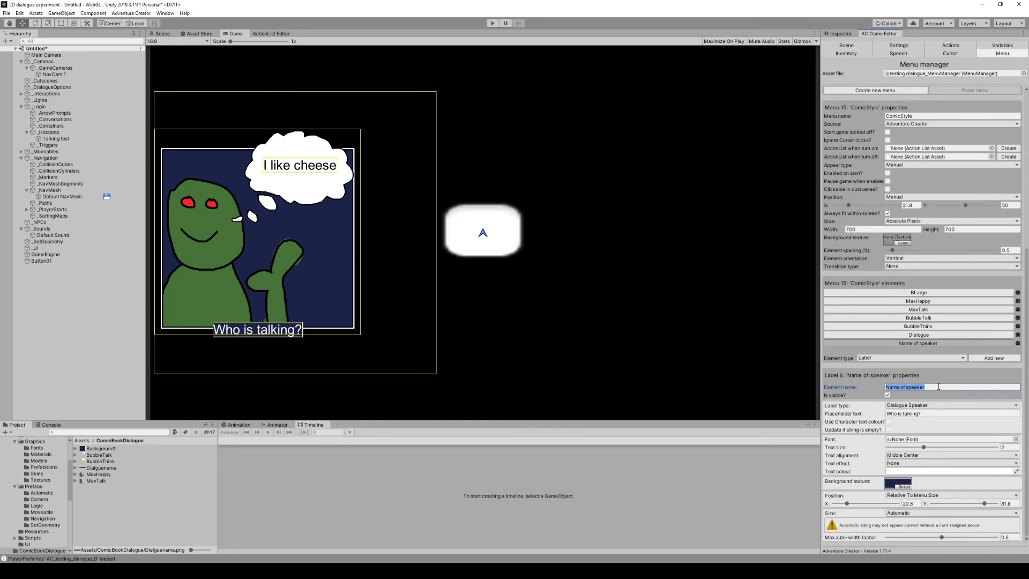